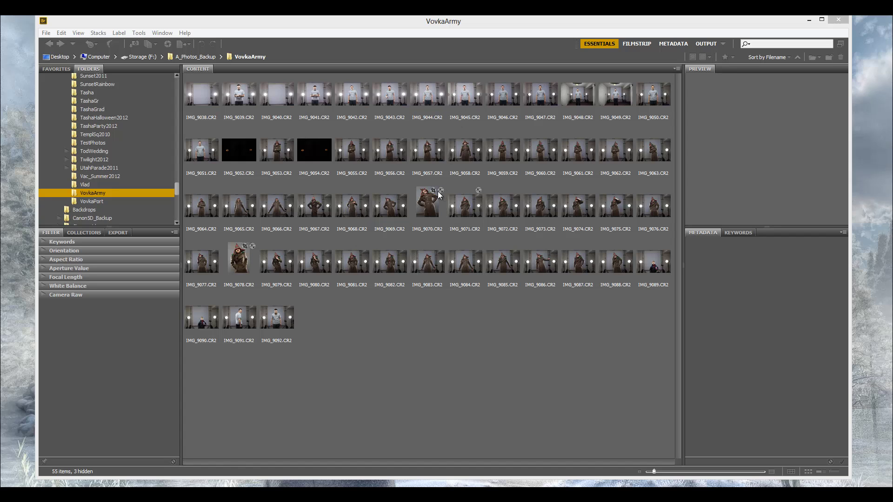
Step: Compare the soldier-coat poses from IMG_9065 through IMG_9076 in the preview to choose a photo
click(391, 207)
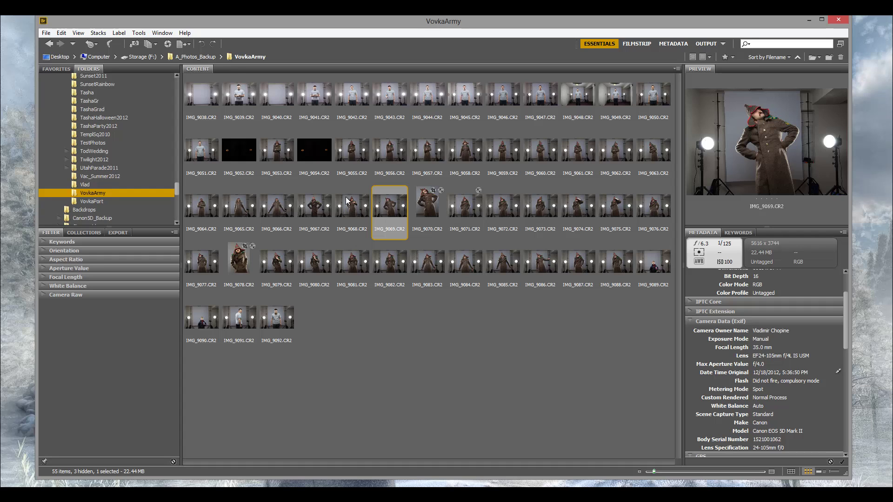
click(242, 210)
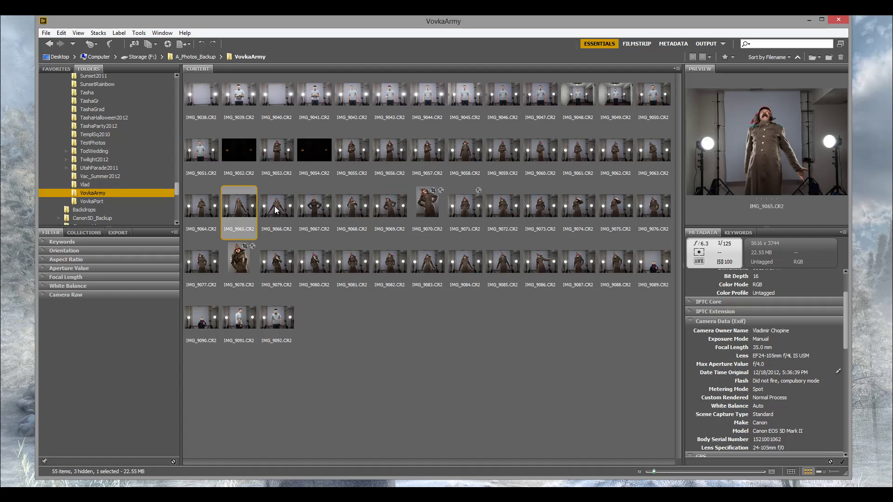
click(277, 208)
click(307, 208)
click(355, 209)
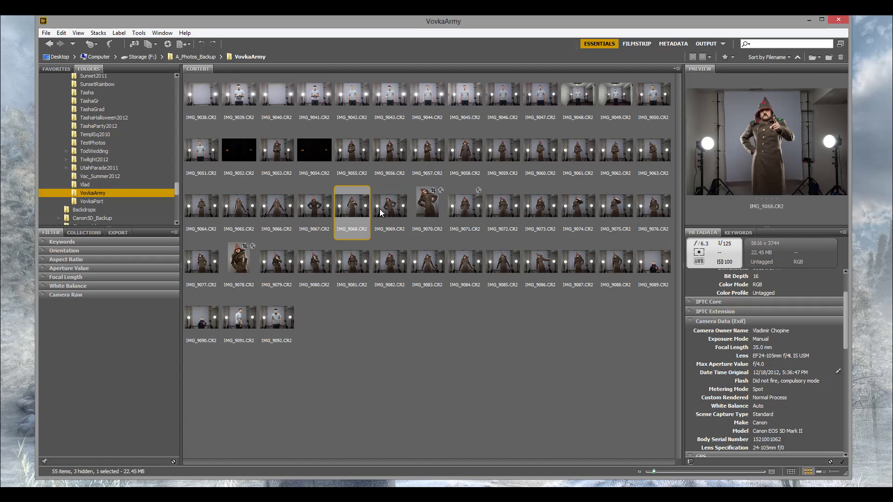
click(379, 210)
click(430, 213)
click(461, 213)
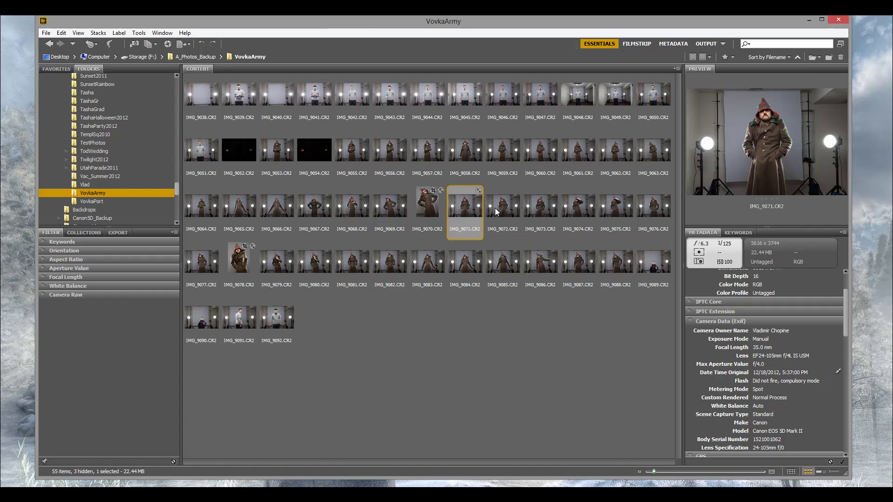
click(499, 212)
click(541, 211)
click(592, 208)
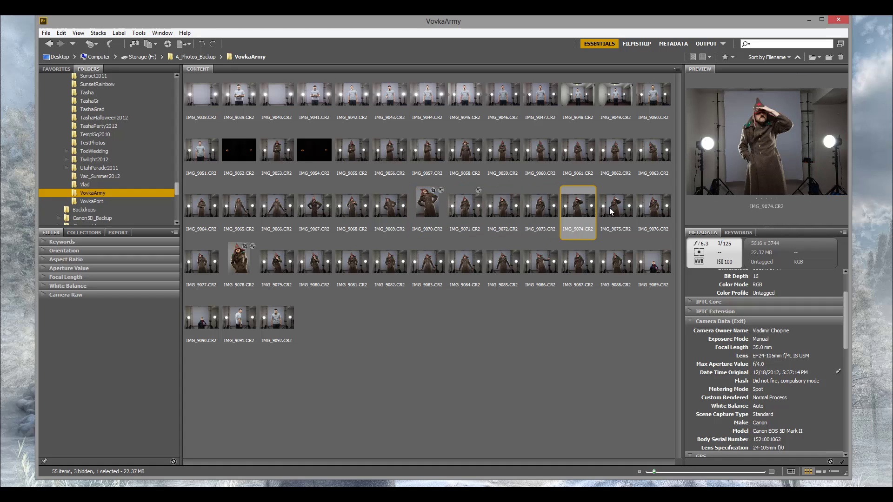
click(609, 208)
click(644, 207)
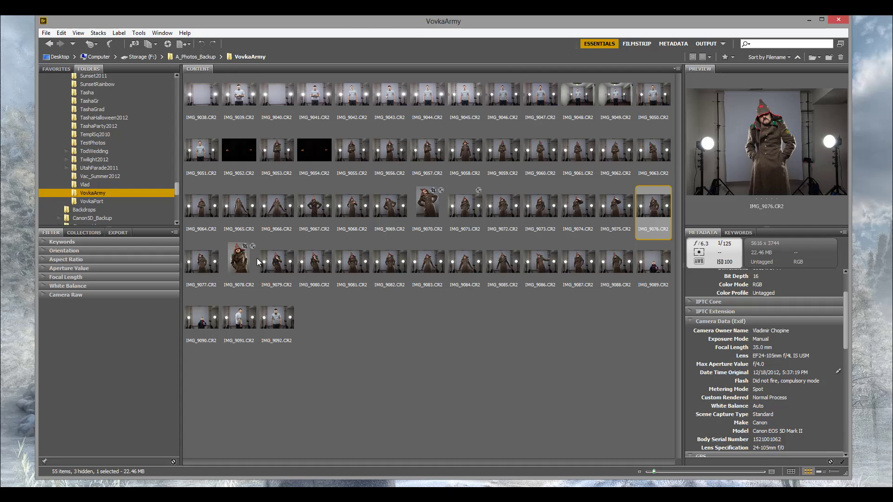
Step: Review the camera data of IMG_9078.CR2 and open the photo in Camera Raw
click(239, 265)
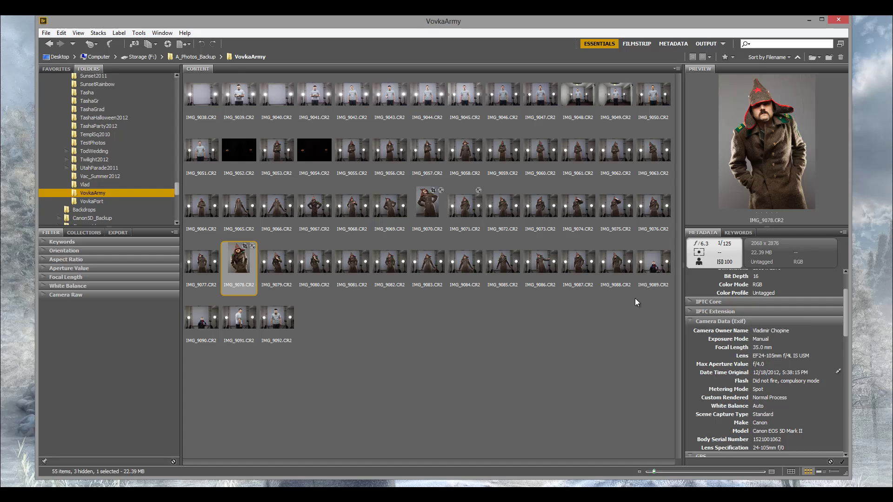
mouse_move(846, 300)
mouse_down()
mouse_move(844, 276)
mouse_move(844, 319)
mouse_move(844, 305)
mouse_up()
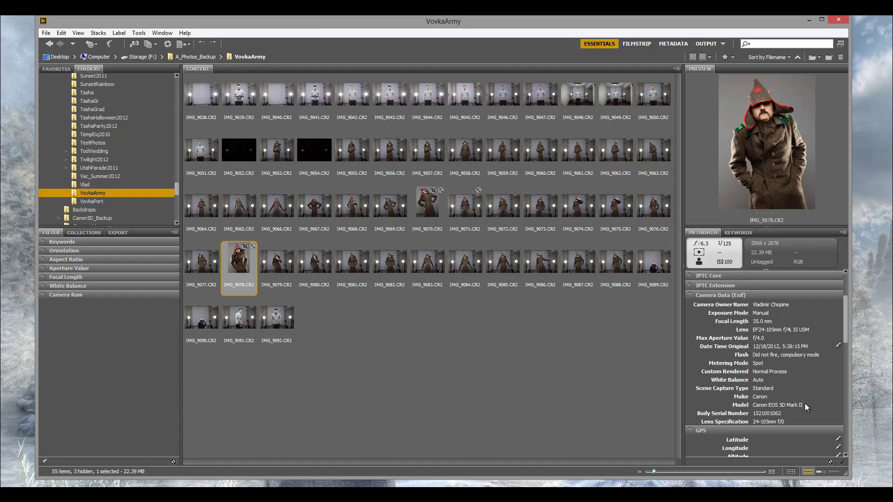
double_click(241, 265)
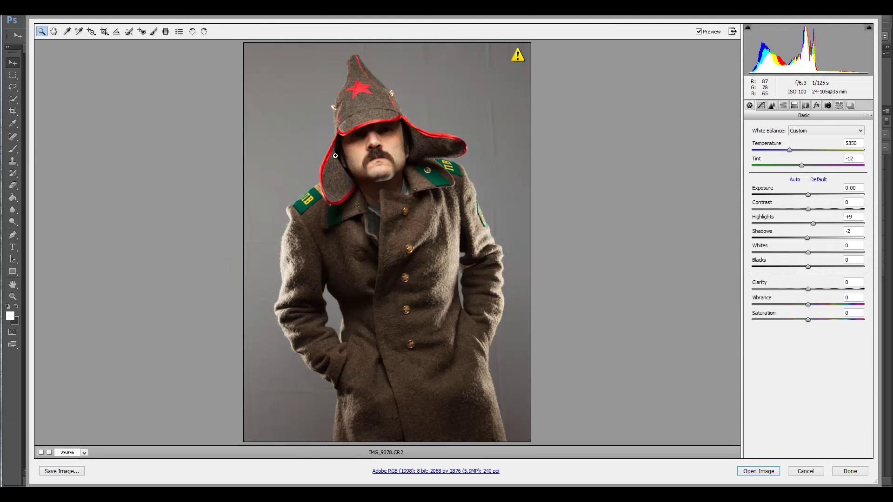
drag(335, 20, 324, 19)
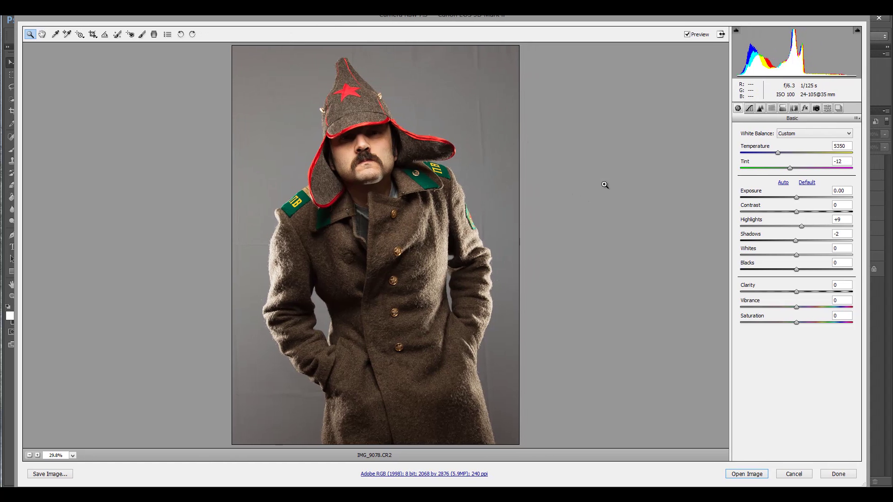
Step: Compare the portrait with and without lens profile corrections, leaving them enabled, and return to the basic adjustments
click(795, 109)
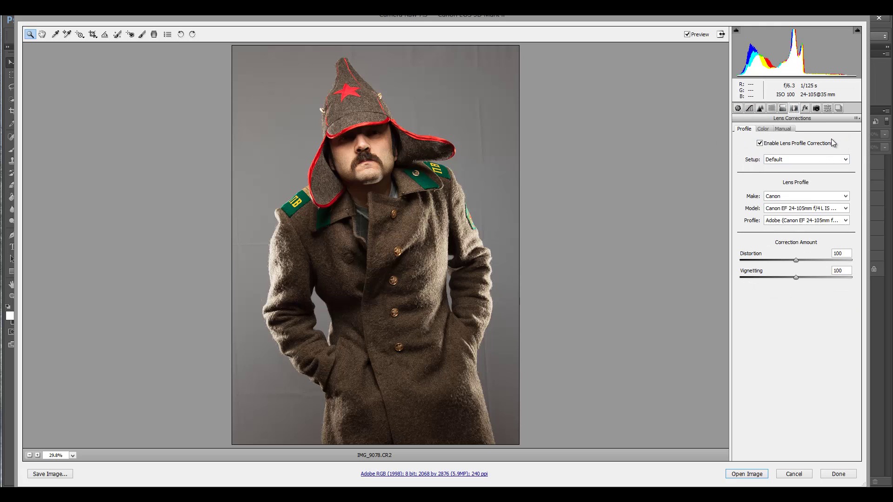
click(760, 143)
click(761, 144)
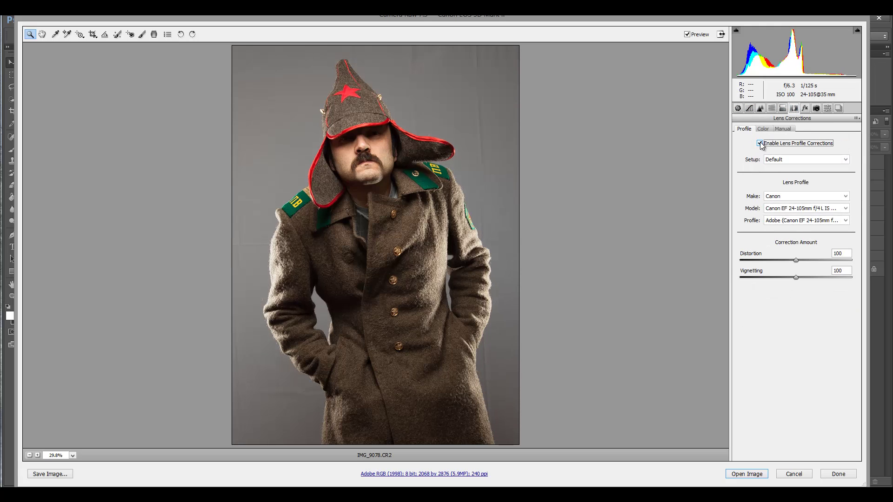
click(760, 143)
click(760, 143)
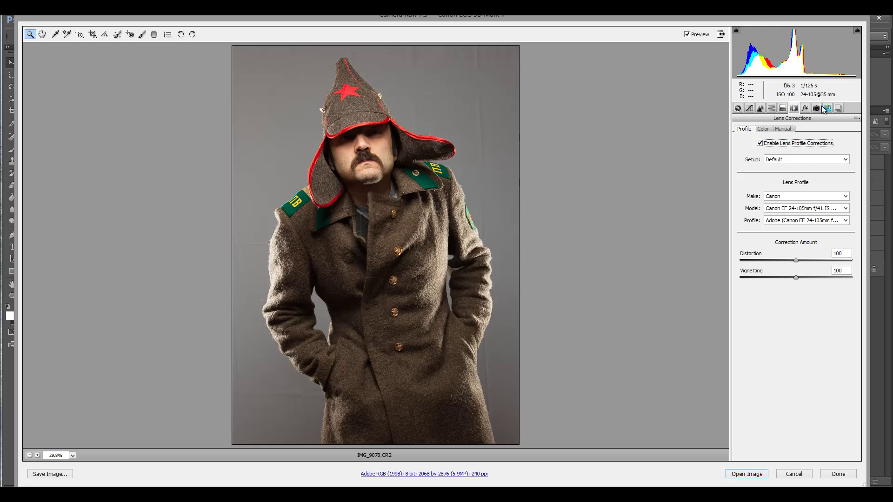
click(738, 108)
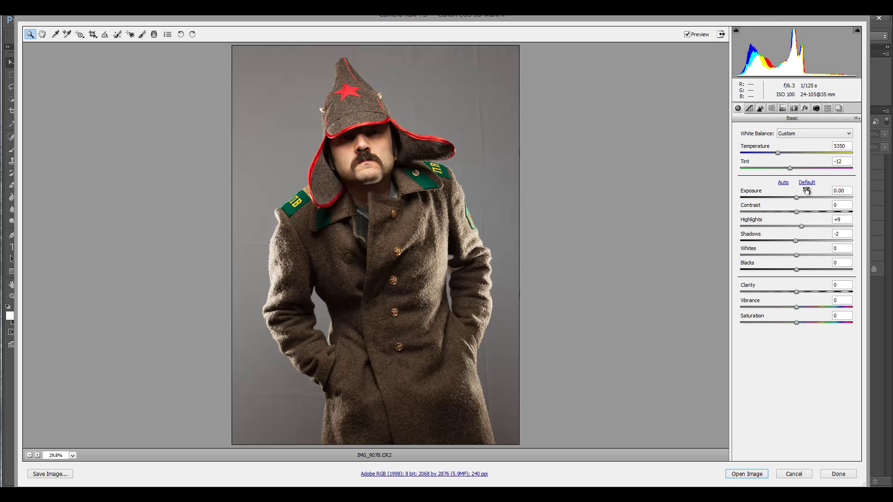
Step: Set the sharpening Amount to 38 and Masking to 0, and inspect the cheek and moustache at 400% zoom
click(760, 109)
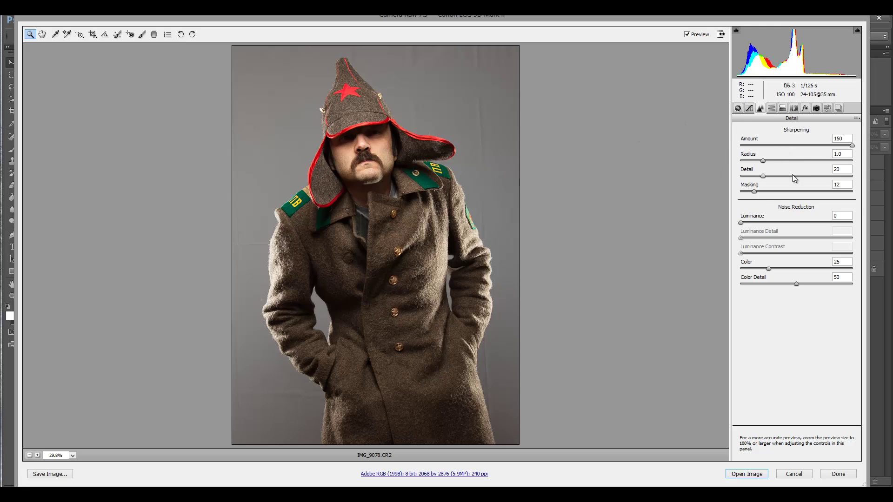
drag(852, 145, 770, 144)
drag(758, 192, 741, 193)
drag(369, 136, 386, 152)
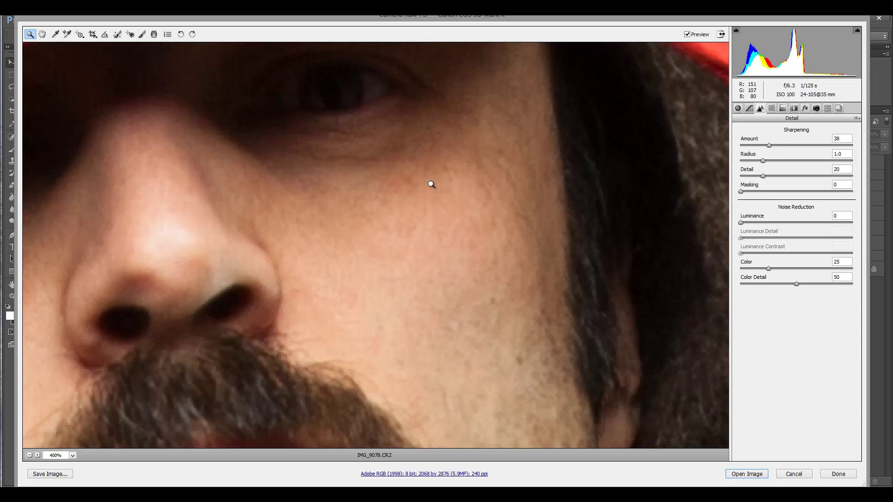
scroll(420, 252, down, 1)
scroll(419, 252, up, 2)
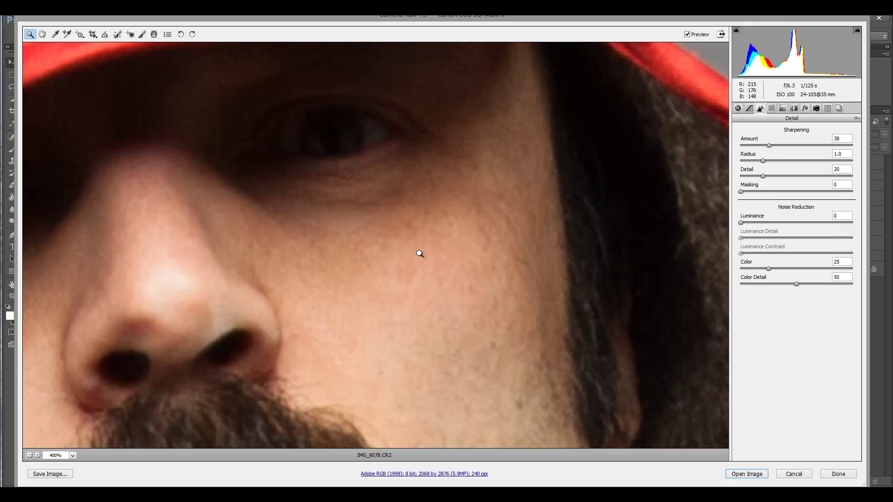
scroll(420, 251, down, 2)
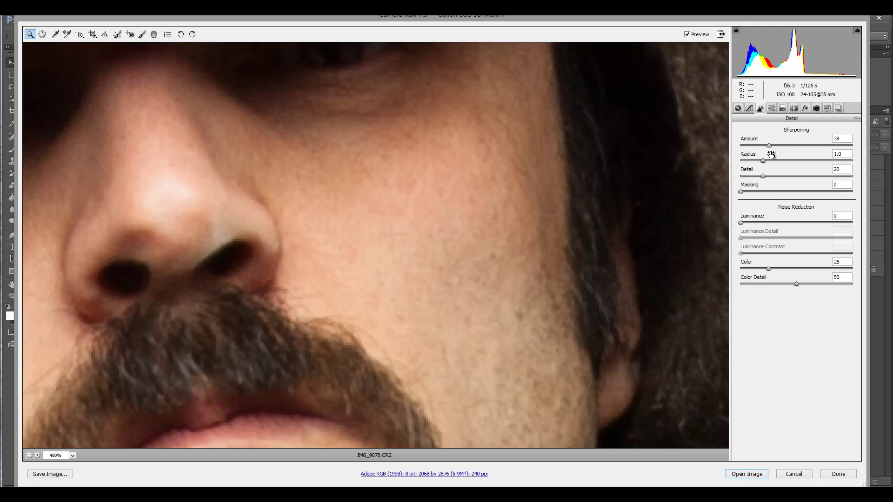
Step: Set sharpening to Amount 150, Detail 13 and Masking 10, with Luminance noise reduction at 15
drag(768, 145, 851, 147)
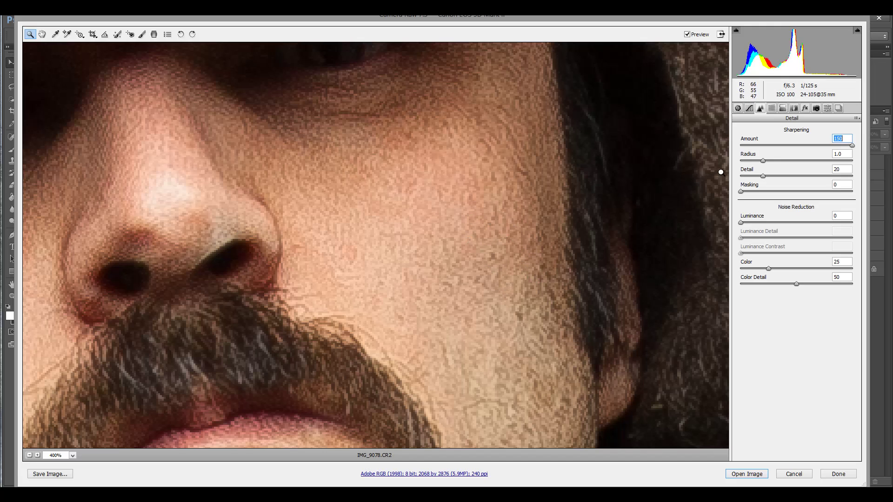
drag(767, 179, 752, 193)
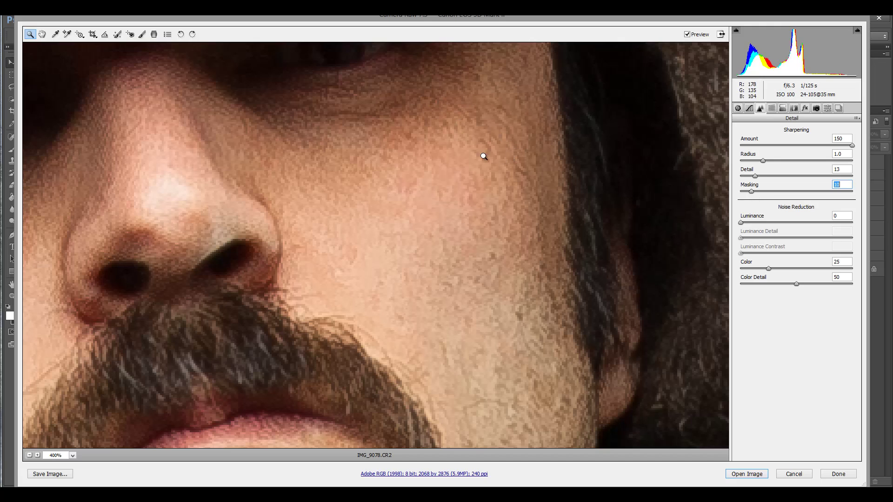
mouse_move(742, 223)
mouse_down()
mouse_move(770, 223)
mouse_move(758, 222)
mouse_up()
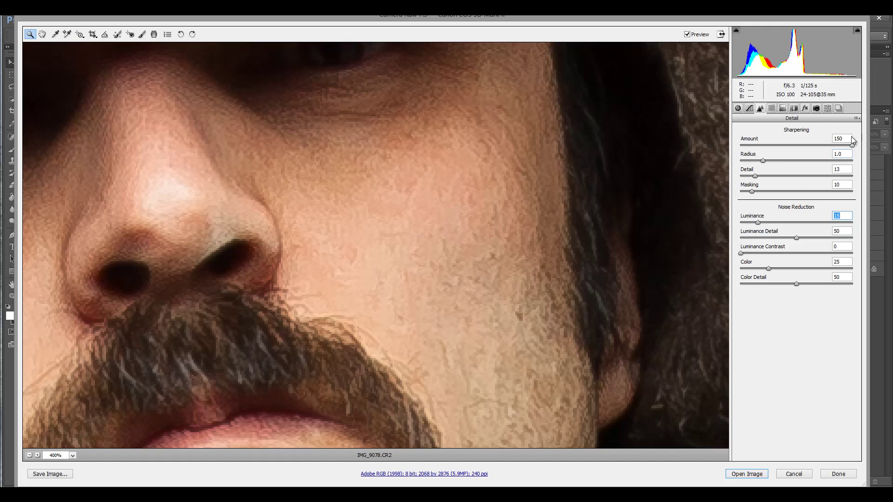
Step: Refine the sharpening to Amount 103, Detail 15 and Masking 5, checking the skin texture up close
drag(852, 145, 821, 147)
click(29, 456)
click(30, 455)
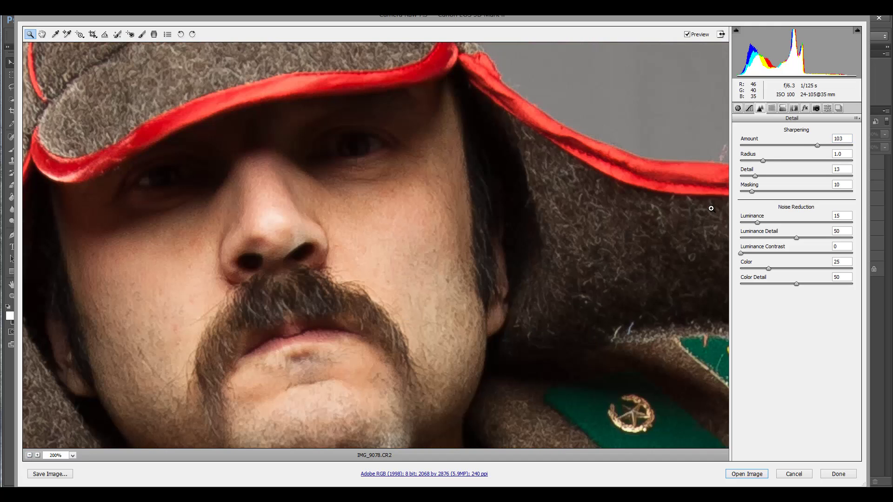
click(752, 192)
drag(740, 190, 759, 180)
drag(381, 194, 440, 249)
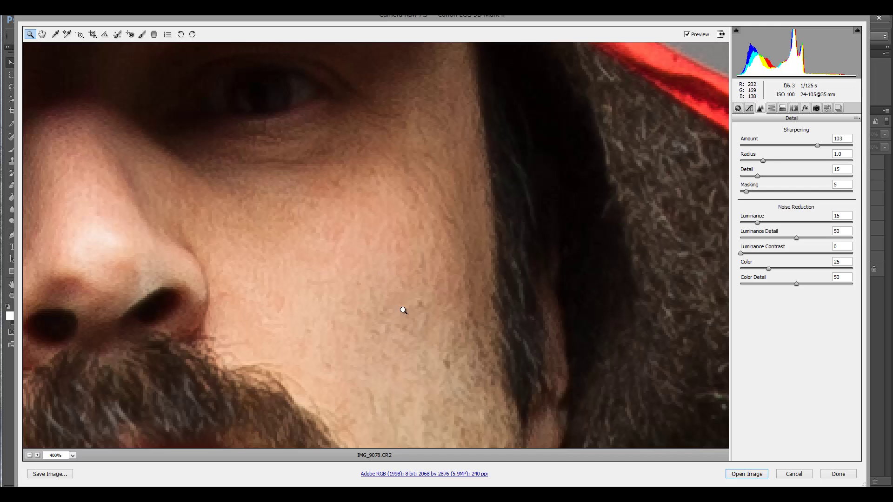
Step: Lower the Luminance noise reduction slightly while viewing the face at 200%
click(29, 455)
click(30, 455)
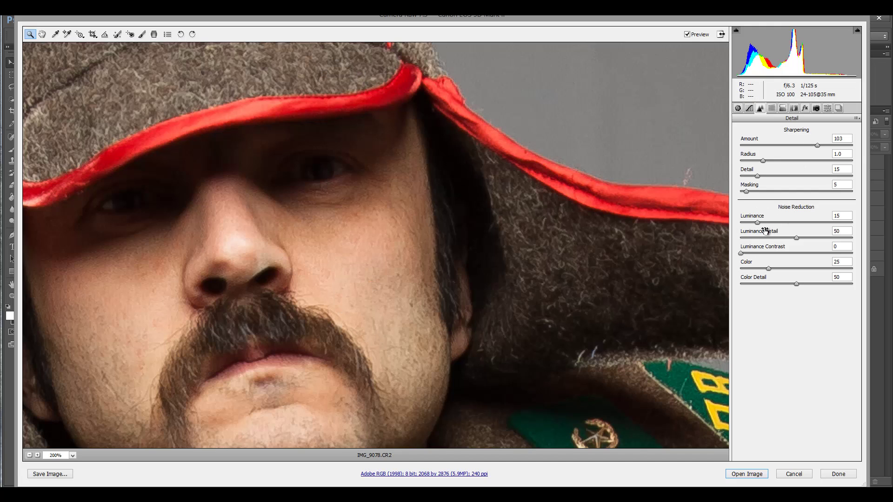
drag(757, 222, 751, 223)
Step: Cool the white balance by setting Temperature to 5000 and Tint to -17
click(738, 108)
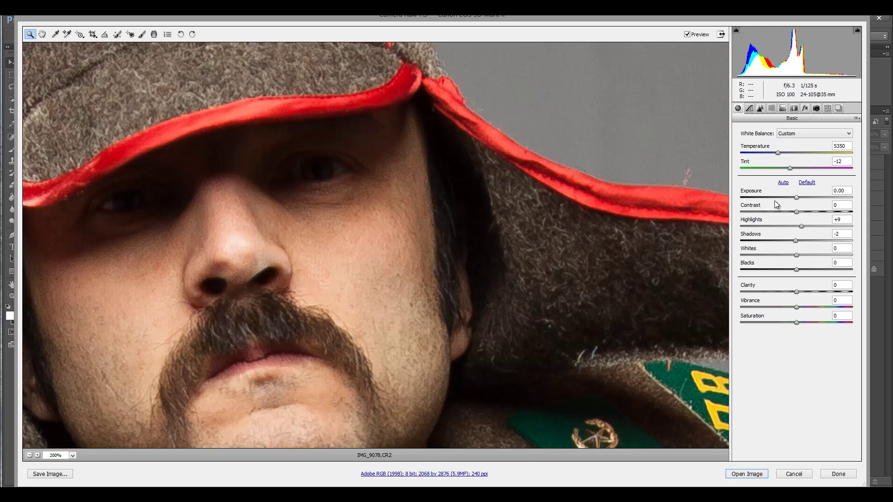
drag(778, 153, 775, 153)
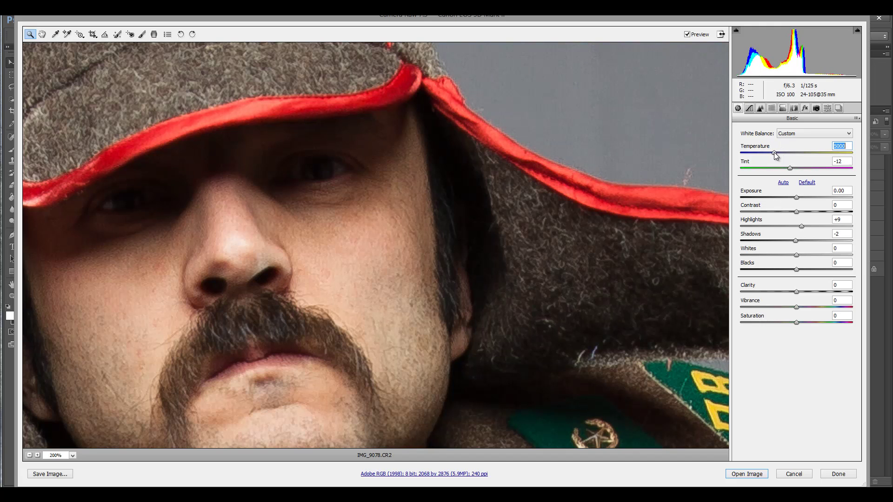
drag(791, 169, 787, 171)
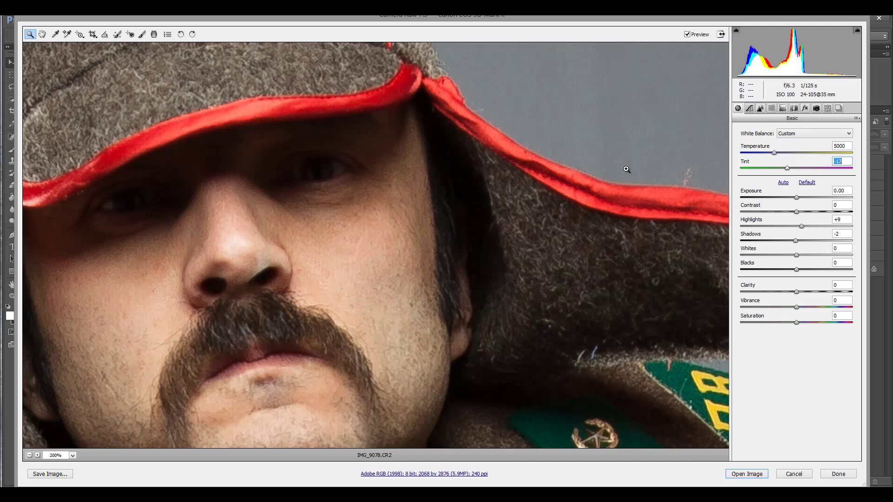
Step: Try an Exposure of -0.45 on the portrait and restore it to 0.00
drag(348, 197, 237, 117)
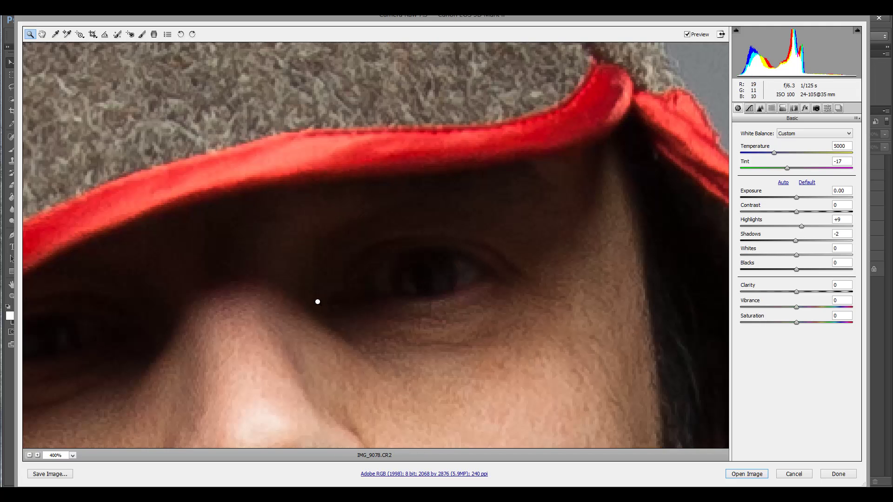
click(29, 456)
click(30, 456)
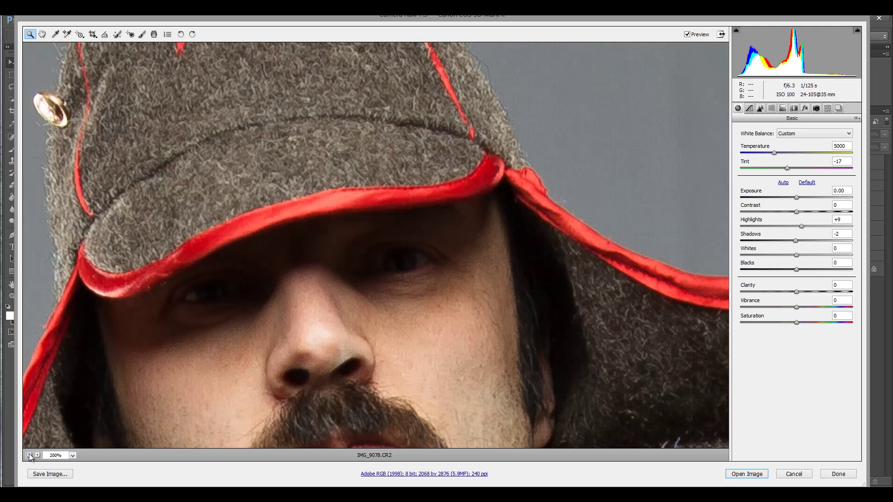
click(29, 456)
click(30, 456)
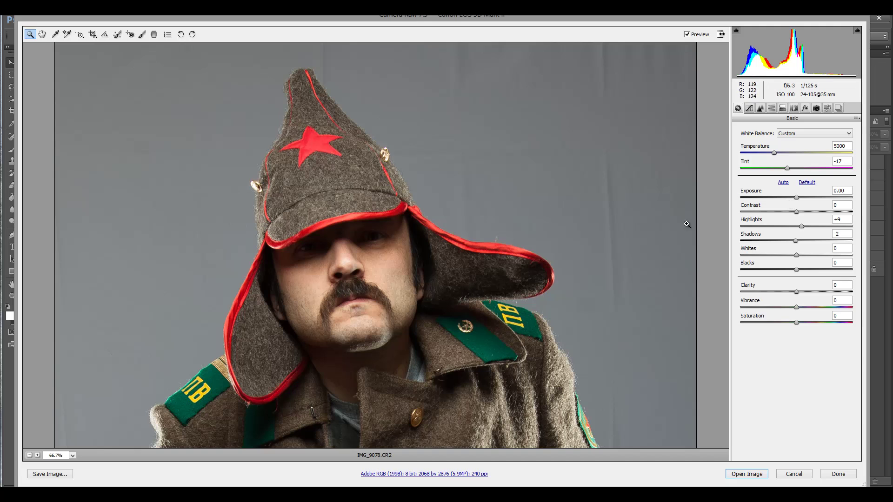
click(791, 197)
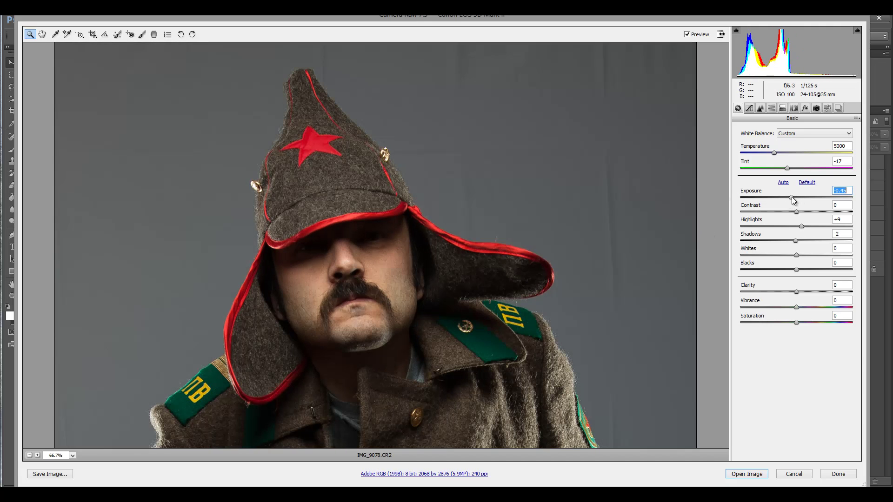
click(797, 197)
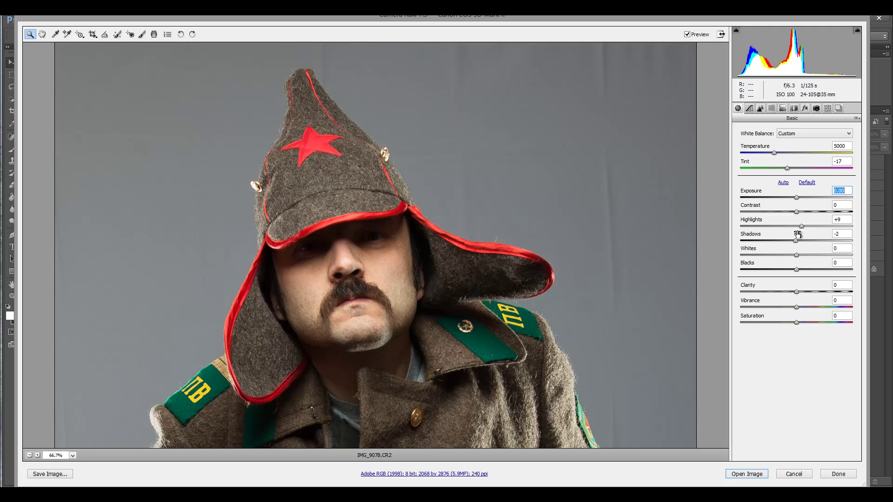
Step: Set Highlights to +8 and Shadows to -5, checking for clipped highlights
mouse_move(804, 228)
mouse_down()
mouse_move(831, 230)
mouse_move(806, 231)
mouse_up()
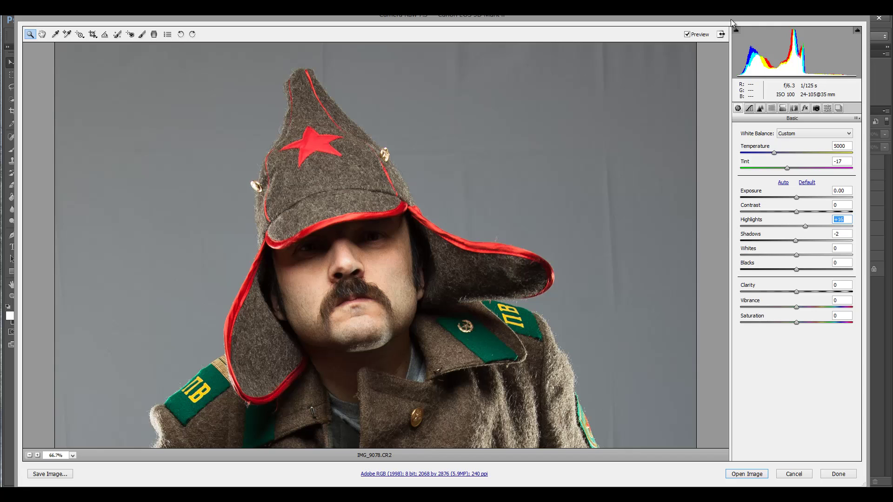
click(858, 32)
drag(806, 226, 794, 242)
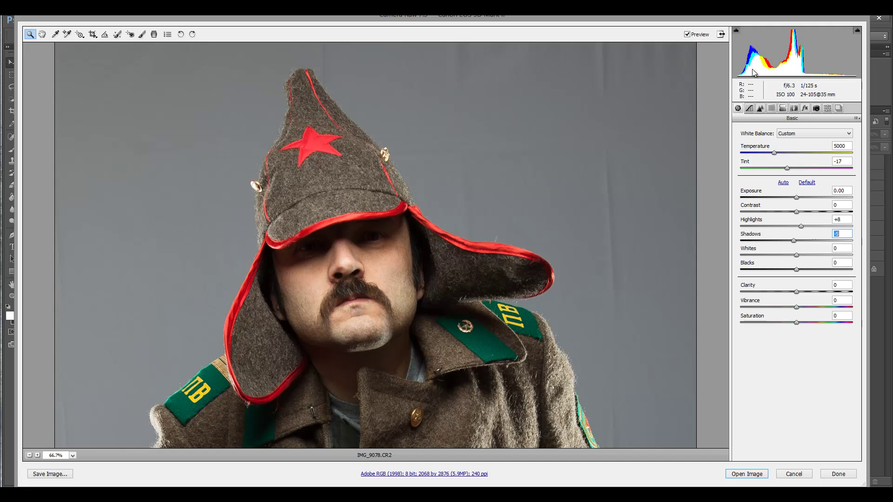
Step: Adjust the parametric tone curve, setting Highlights to +12, Darks to -2 and Shadows to -6
click(749, 108)
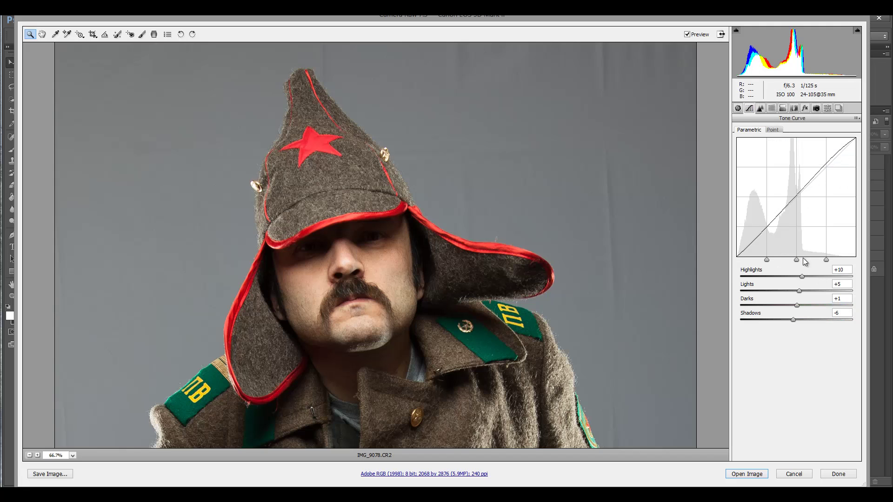
mouse_move(804, 278)
mouse_down()
mouse_move(812, 278)
mouse_move(784, 278)
mouse_move(805, 279)
mouse_up()
drag(779, 317, 794, 317)
click(797, 305)
drag(797, 304, 796, 304)
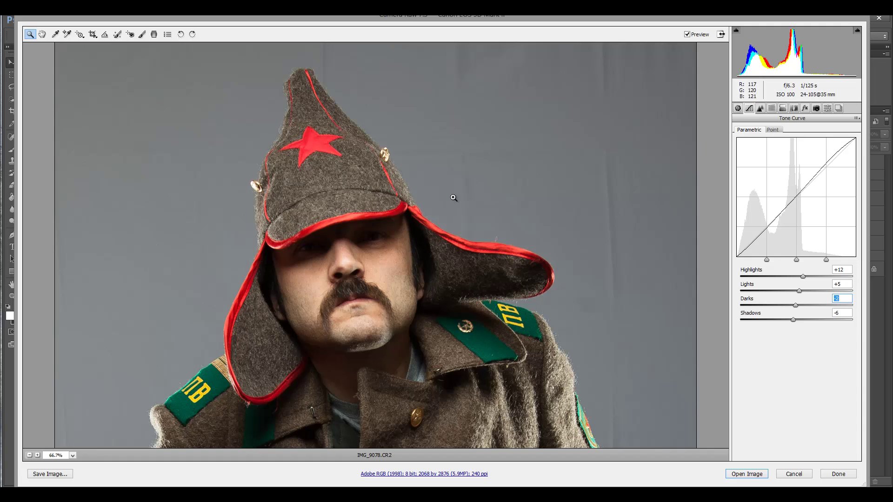
Step: Brighten the skin tones by raising the Oranges luminance to +10 in the HSL adjustments
click(763, 108)
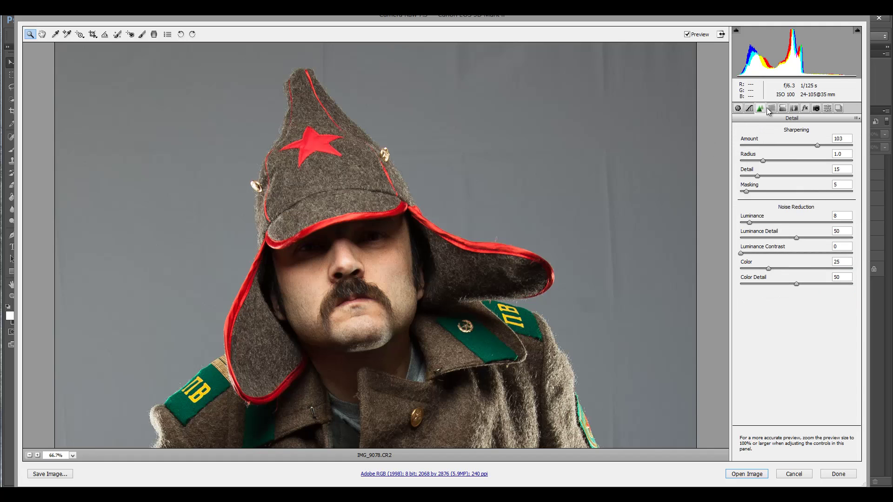
click(771, 109)
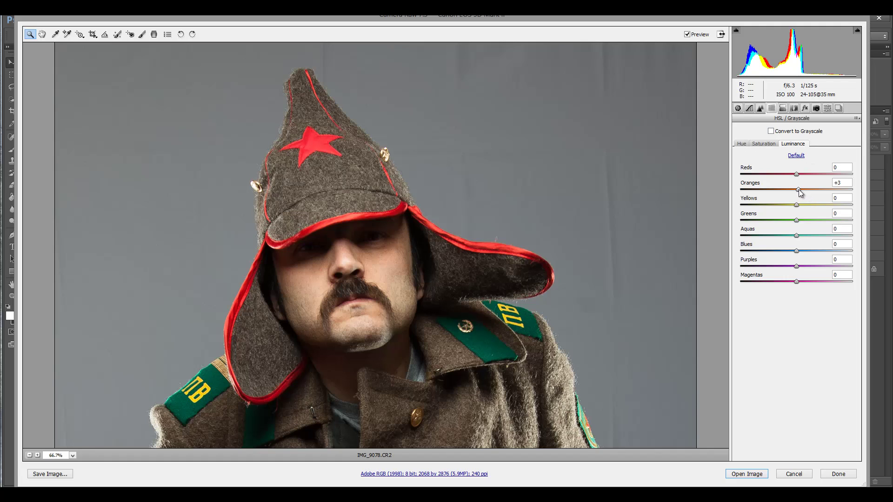
mouse_move(798, 189)
mouse_down()
mouse_move(812, 195)
mouse_move(803, 190)
mouse_up()
click(747, 474)
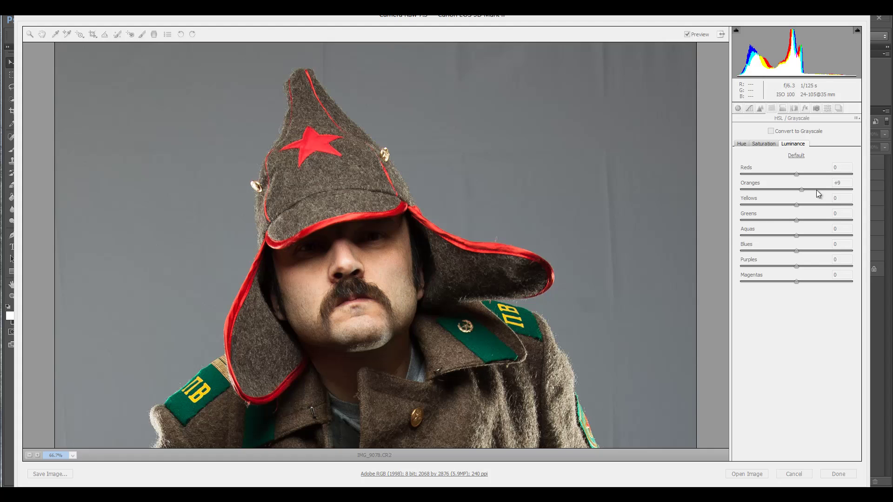
click(802, 189)
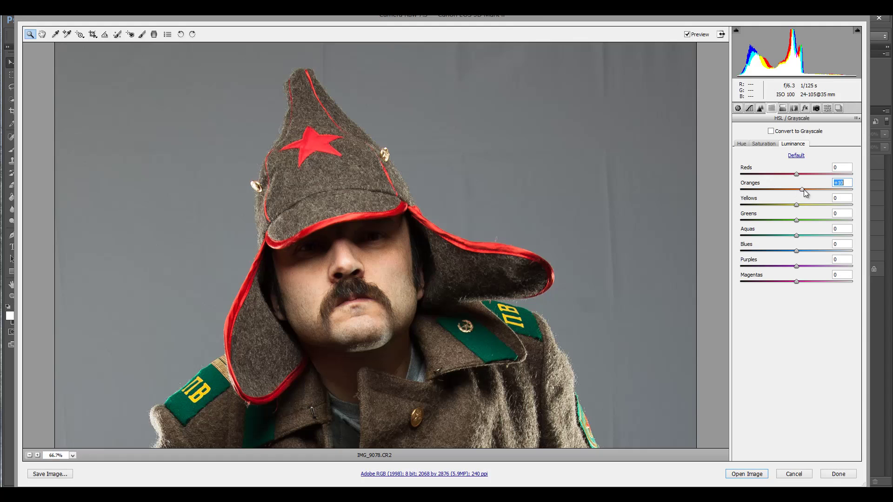
mouse_move(804, 190)
mouse_down()
mouse_move(829, 189)
mouse_move(753, 189)
mouse_move(804, 190)
mouse_up()
Step: Set the Sharpening Amount to 99 while checking the face up close, and open the image as a smart object
click(760, 108)
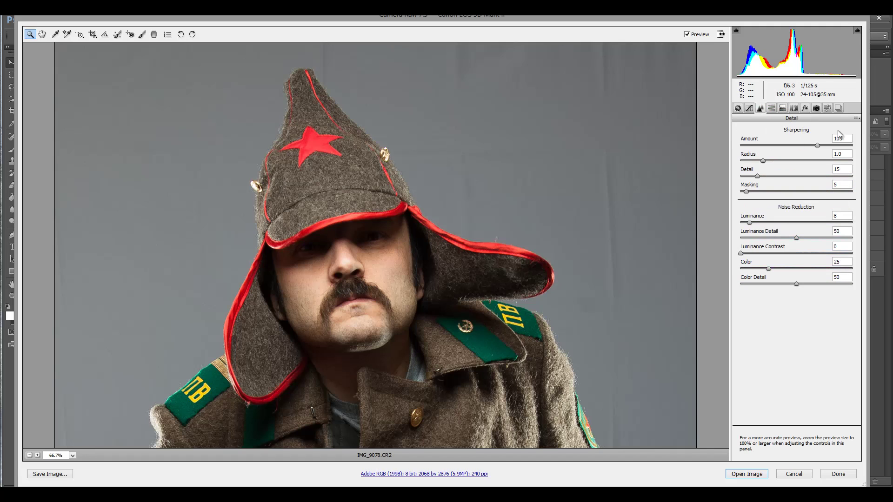
drag(351, 238, 426, 305)
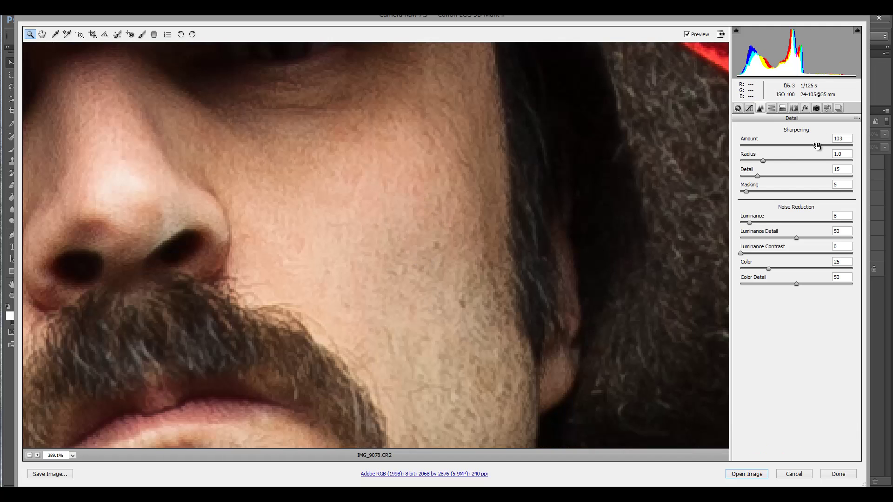
mouse_move(818, 146)
mouse_down()
mouse_move(852, 149)
mouse_move(802, 139)
mouse_move(815, 140)
mouse_move(803, 148)
mouse_move(847, 148)
mouse_move(816, 147)
mouse_up()
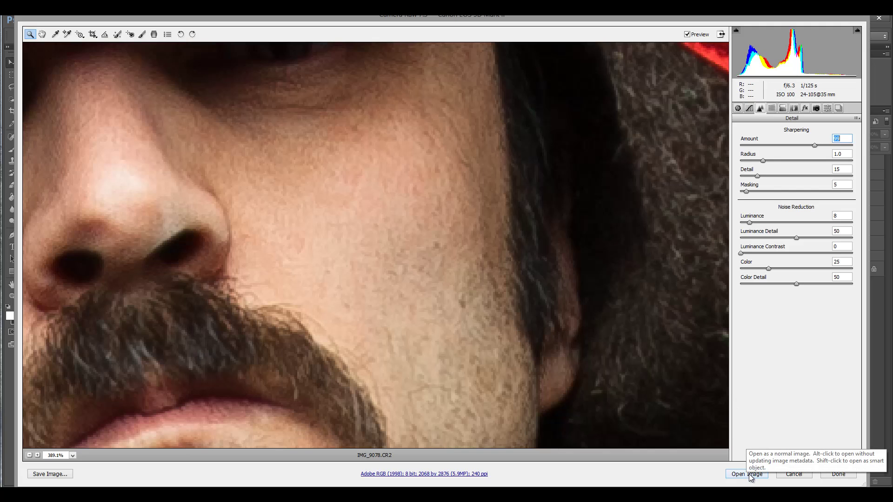
key(shift)
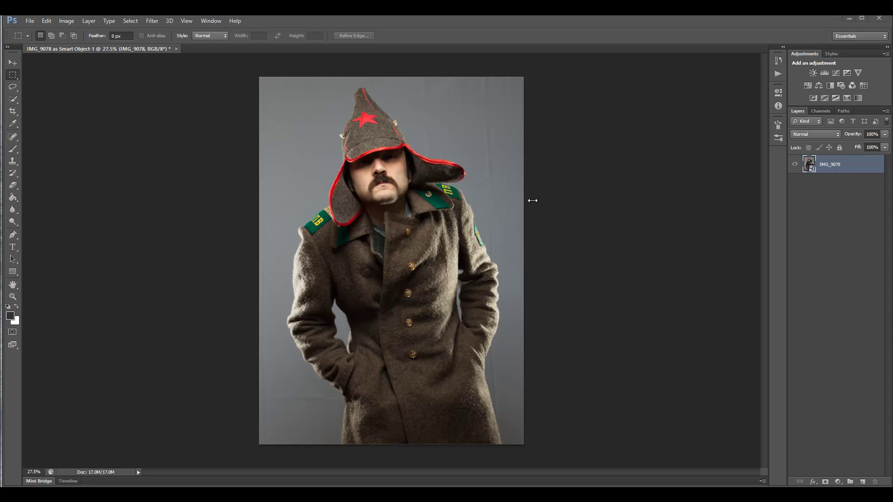
Step: Duplicate the IMG_9078 smart object layer and rasterize the copy
drag(853, 165, 864, 482)
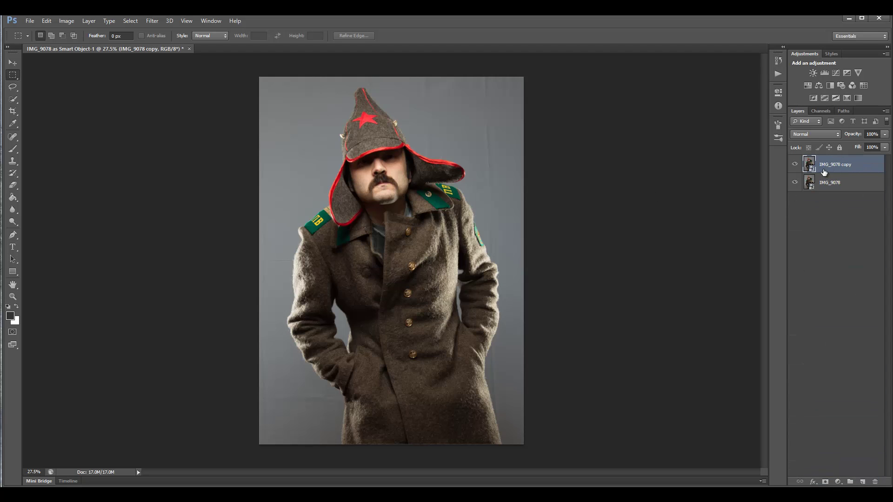
right_click(856, 166)
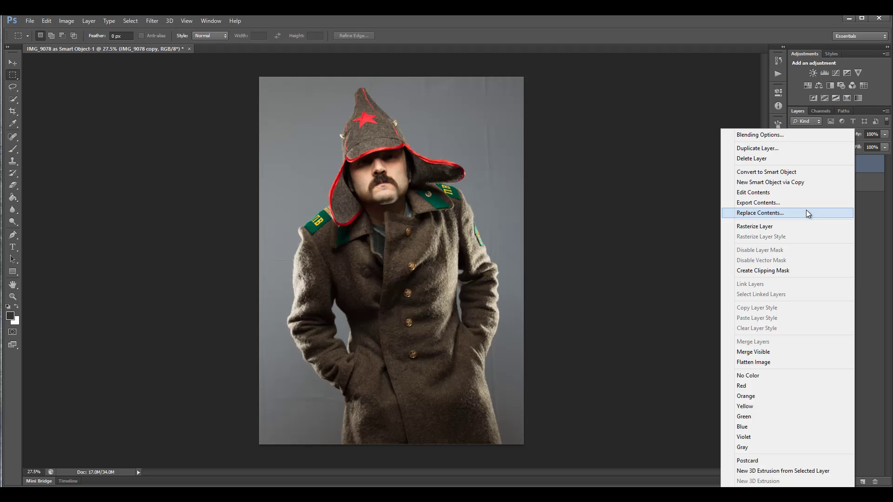
click(799, 228)
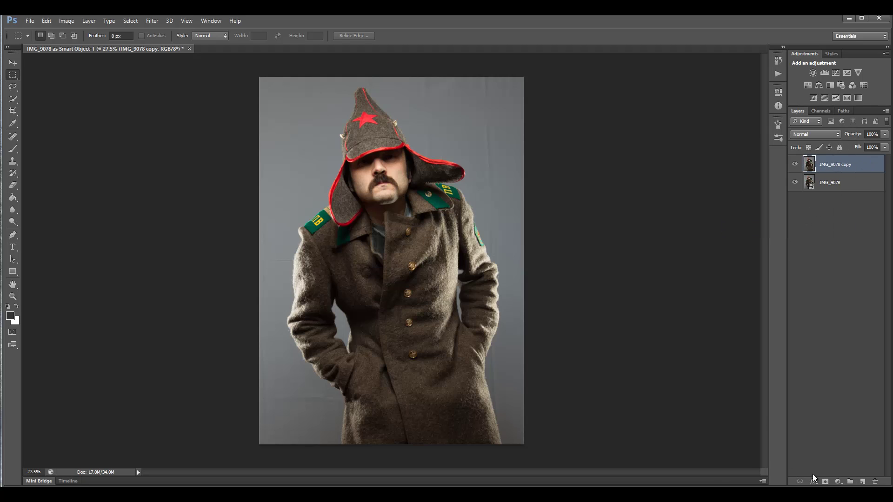
Step: Add a layer mask to the rasterized IMG_9078 copy layer and look over the image's channels
click(825, 482)
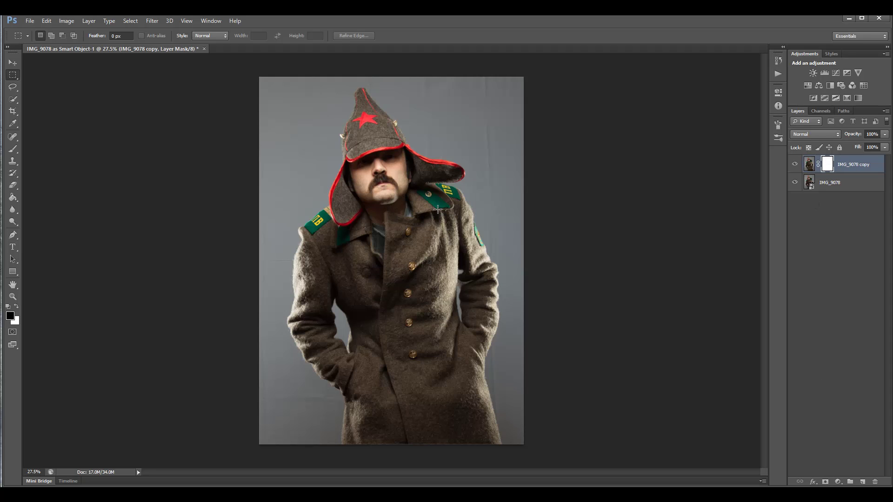
alt+scroll(438, 211, up, 3)
scroll(294, 82, up, 2)
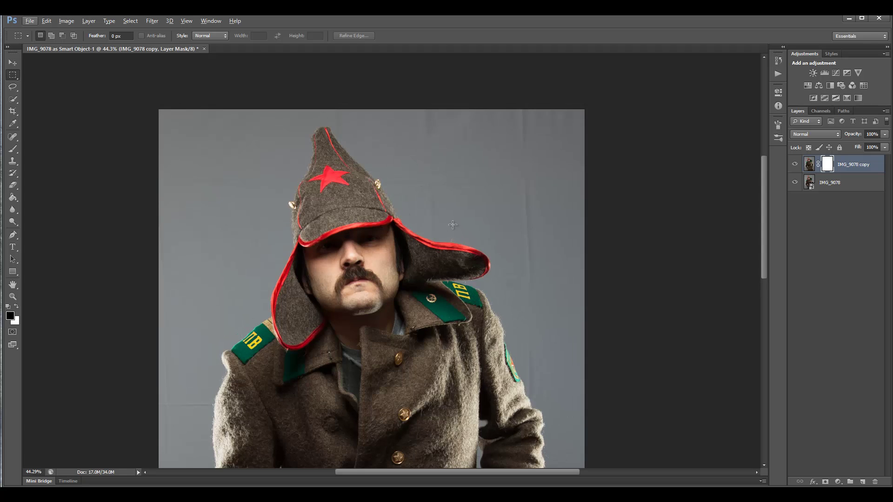
alt+scroll(453, 225, up, 2)
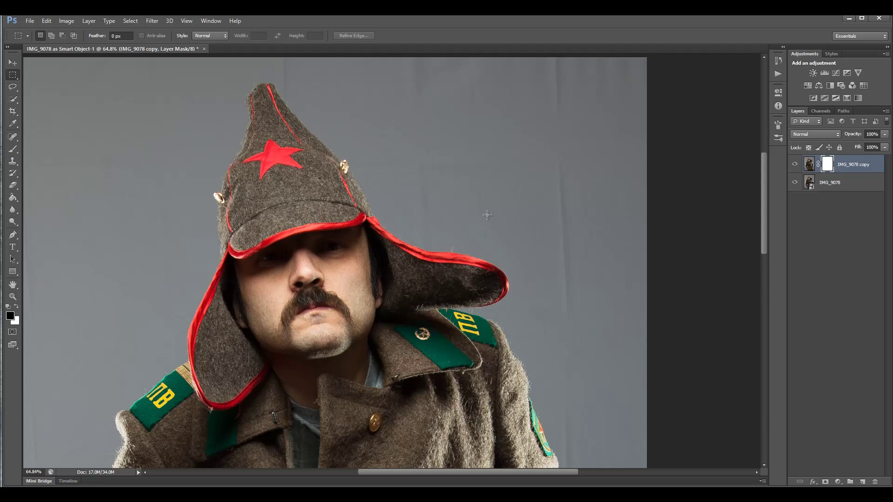
click(820, 111)
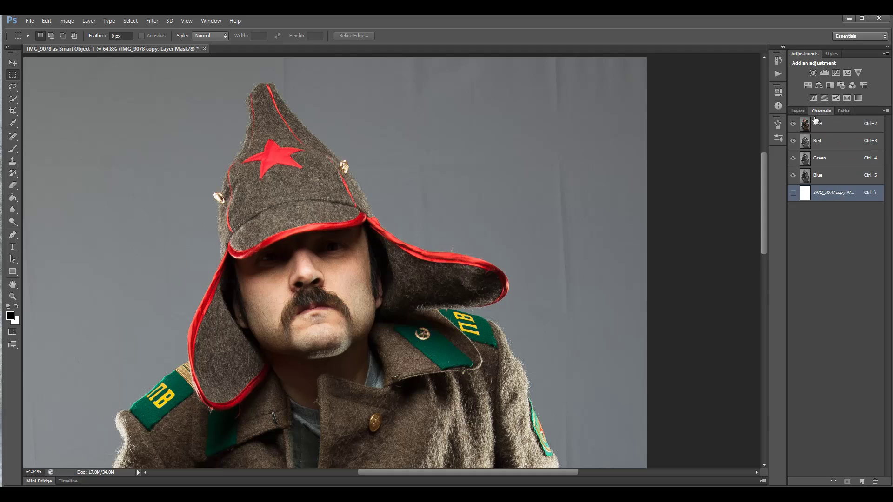
click(797, 111)
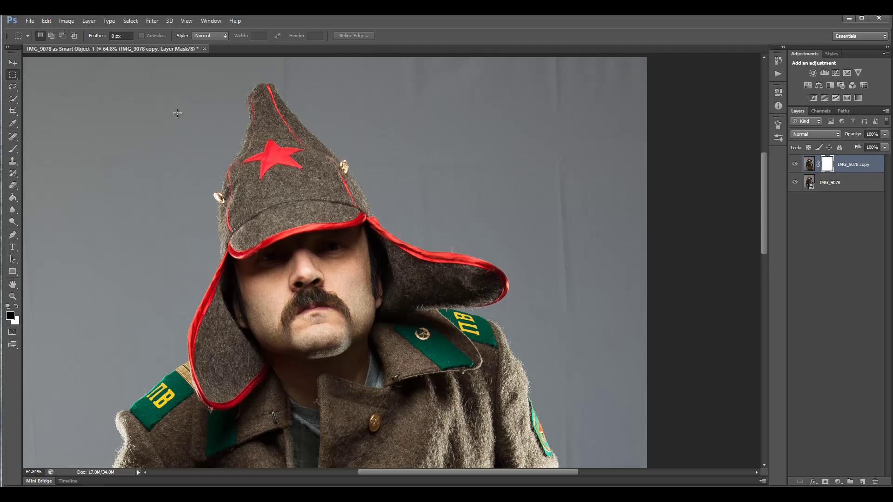
Step: Select the grey background to the right of the soldier with the Quick Selection tool
click(13, 99)
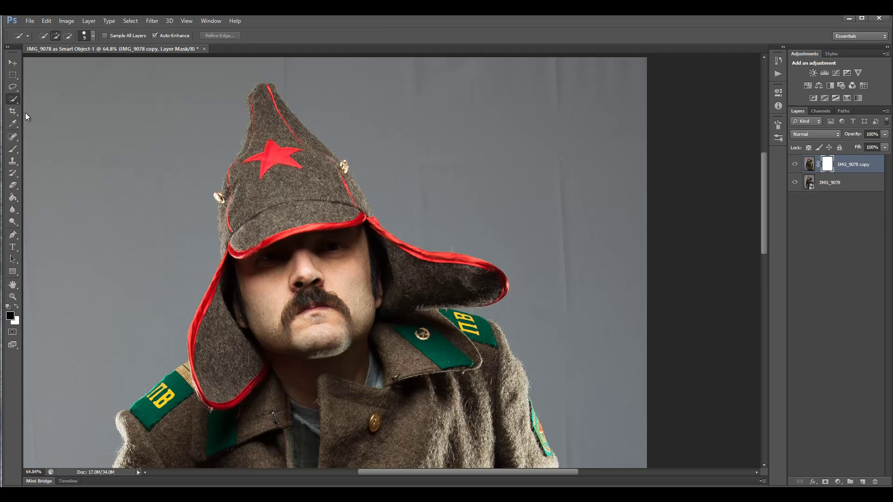
click(14, 102)
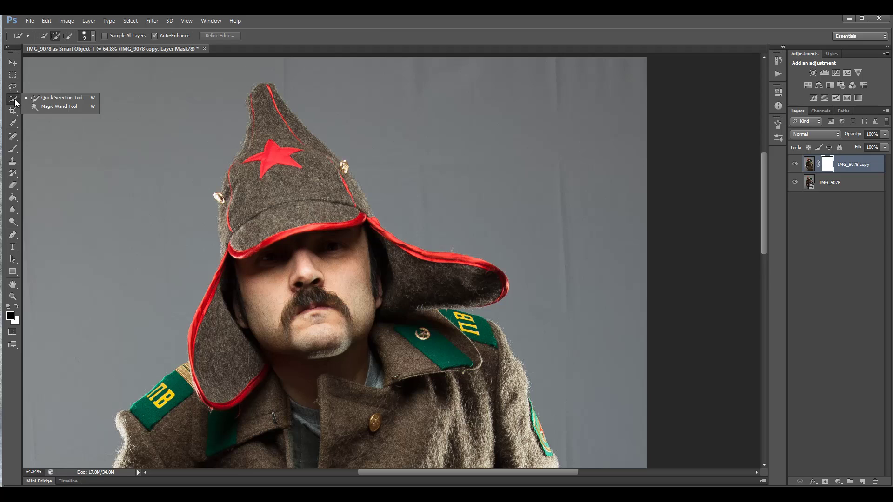
click(55, 98)
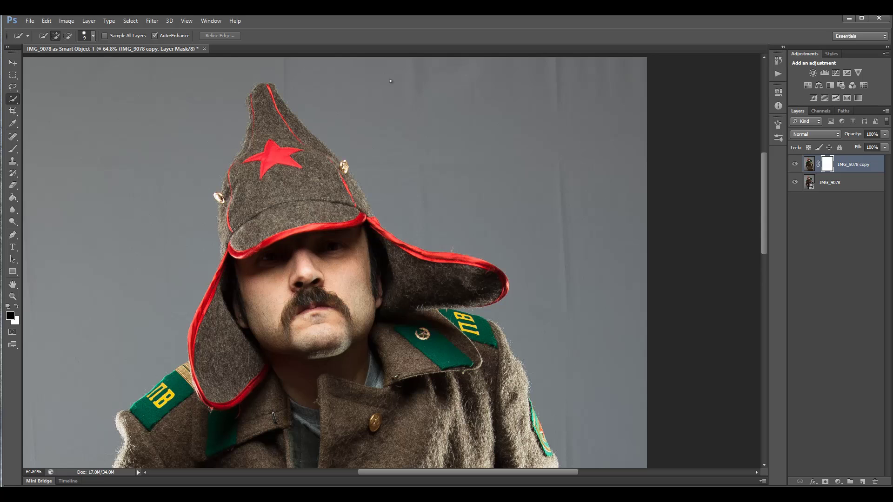
drag(352, 74, 536, 187)
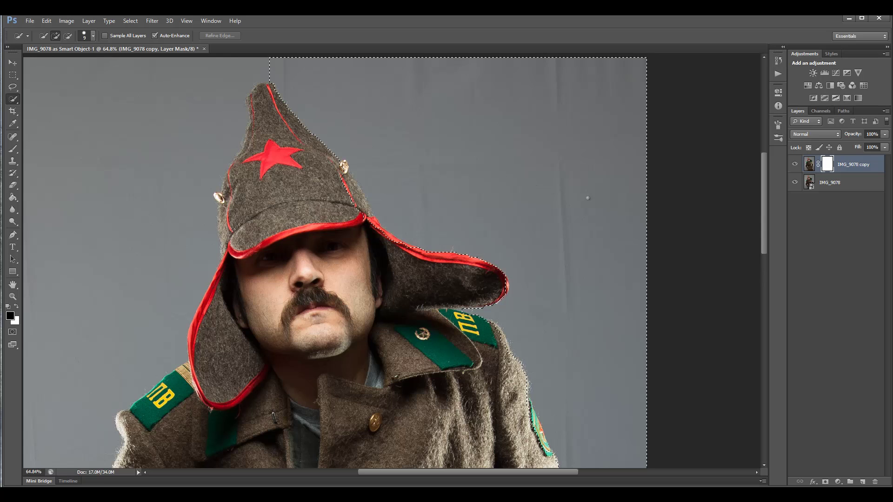
drag(594, 205, 594, 296)
scroll(582, 270, down, 4)
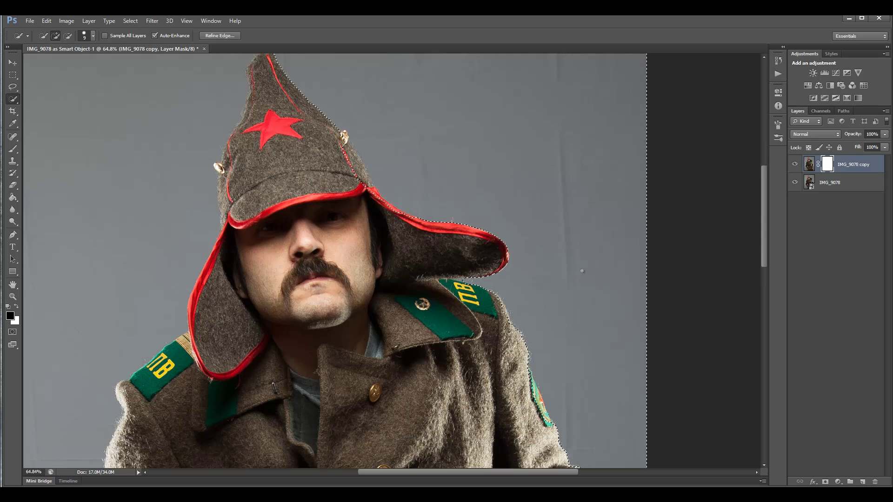
scroll(581, 278, down, 3)
Step: Subtract the gold button and the hat's right wool edge from the background selection using a smaller brush
scroll(511, 243, up, 6)
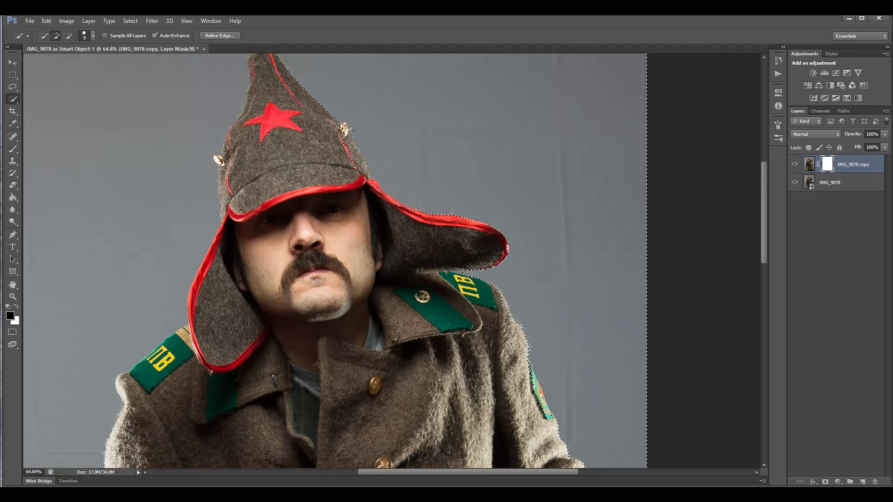
scroll(350, 162, up, 3)
scroll(351, 164, up, 2)
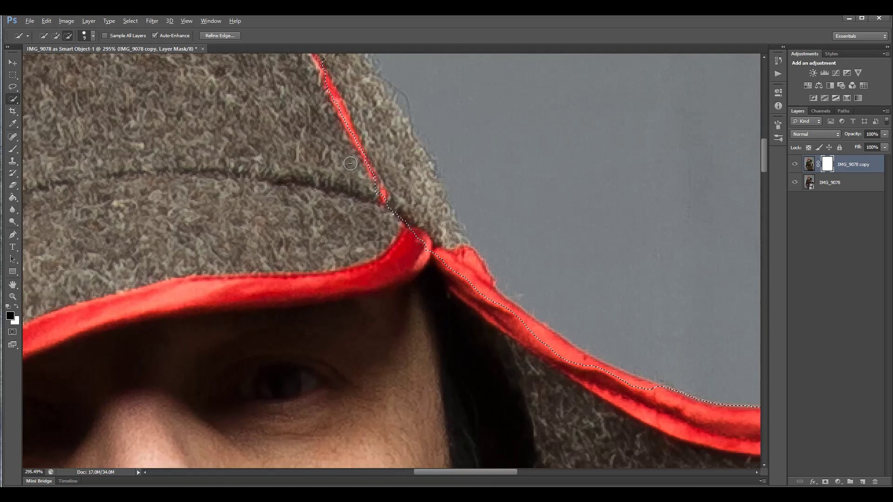
scroll(352, 168, up, 2)
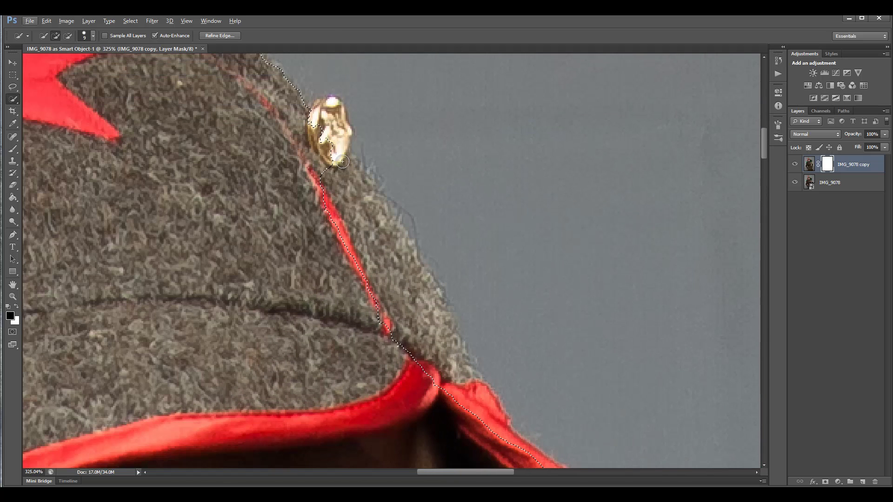
key(bracketleft)
key(alt)
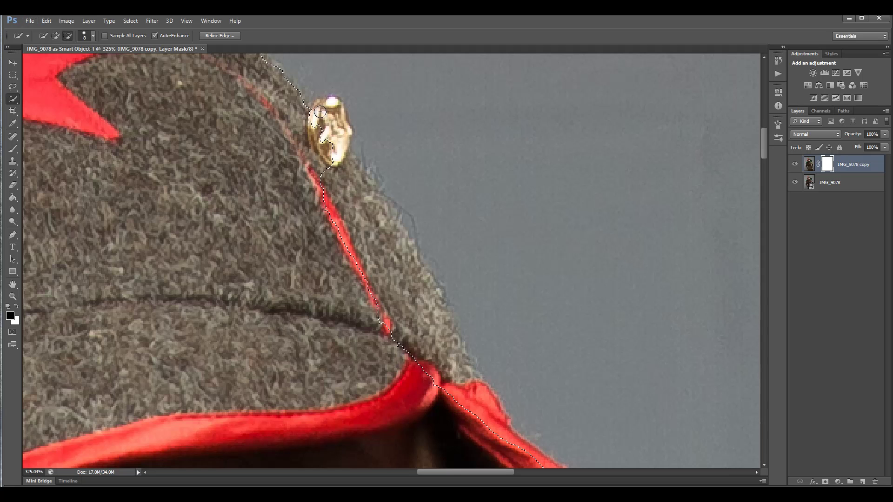
mouse_move(314, 112)
mouse_down()
mouse_move(333, 106)
mouse_move(343, 126)
mouse_move(339, 152)
mouse_up()
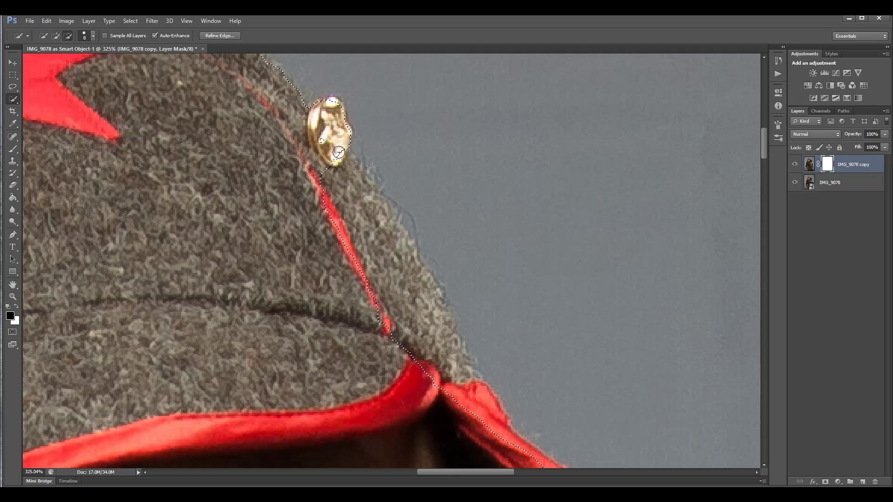
mouse_move(350, 188)
mouse_down()
mouse_move(463, 377)
mouse_move(431, 346)
mouse_up()
drag(397, 240, 357, 175)
mouse_move(412, 269)
mouse_down()
mouse_move(450, 344)
mouse_move(447, 336)
mouse_up()
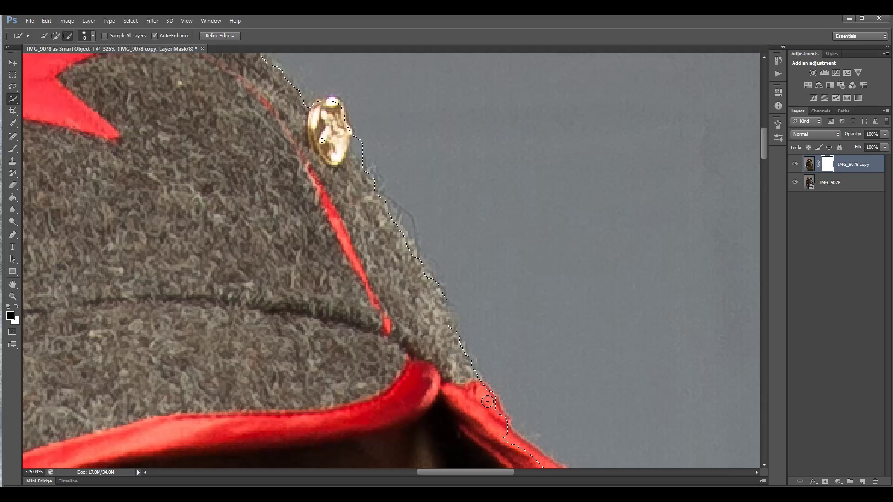
drag(499, 415, 482, 403)
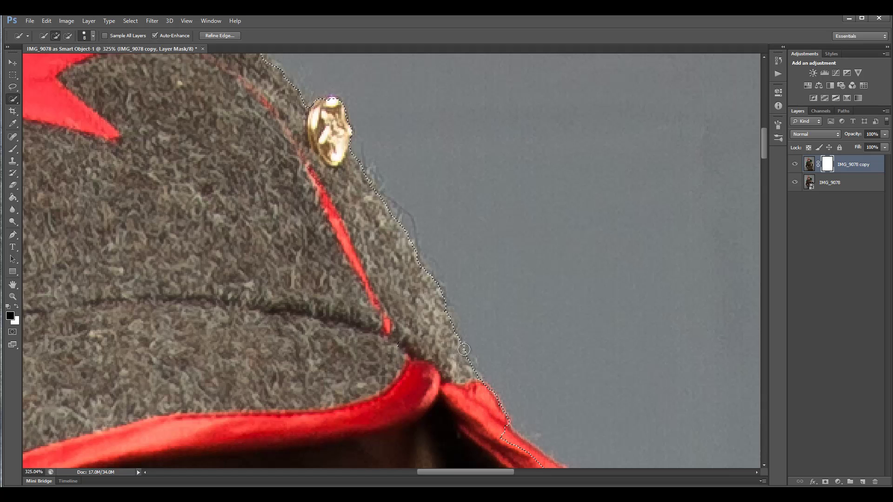
Step: Subtract the red trim along the top of the right ear flap from the background selection
scroll(371, 224, up, 3)
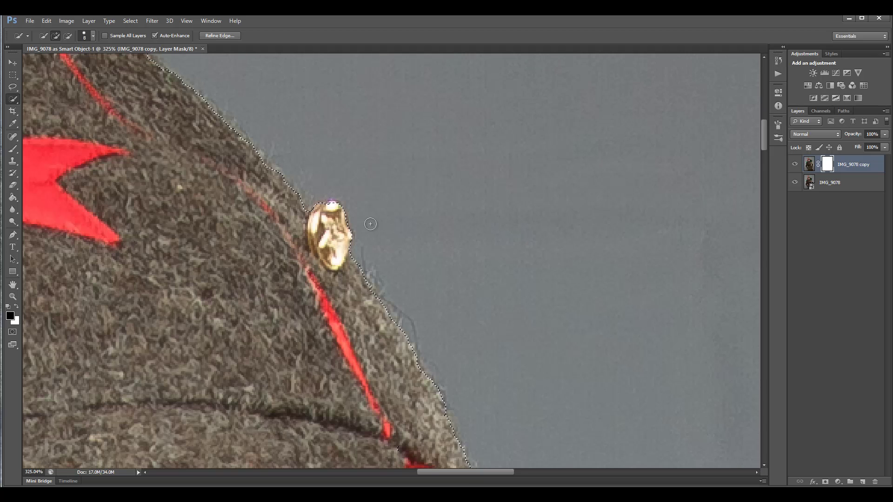
scroll(371, 224, down, 5)
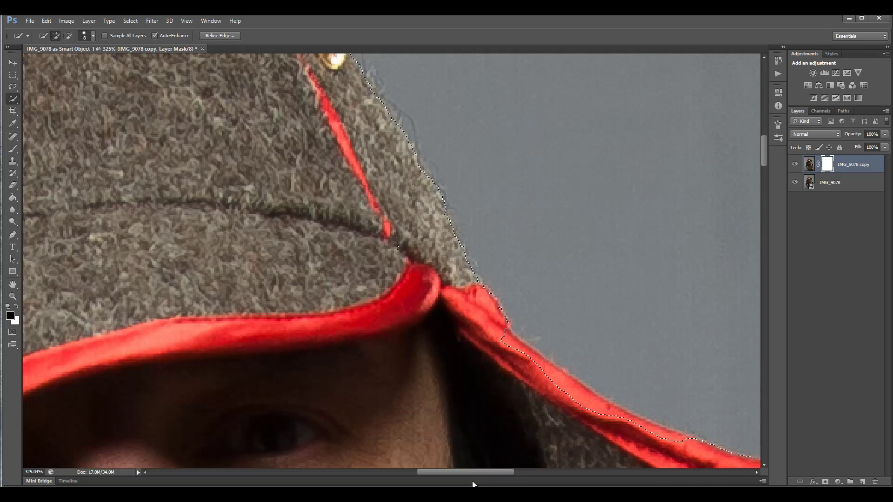
drag(466, 473, 501, 474)
key(alt)
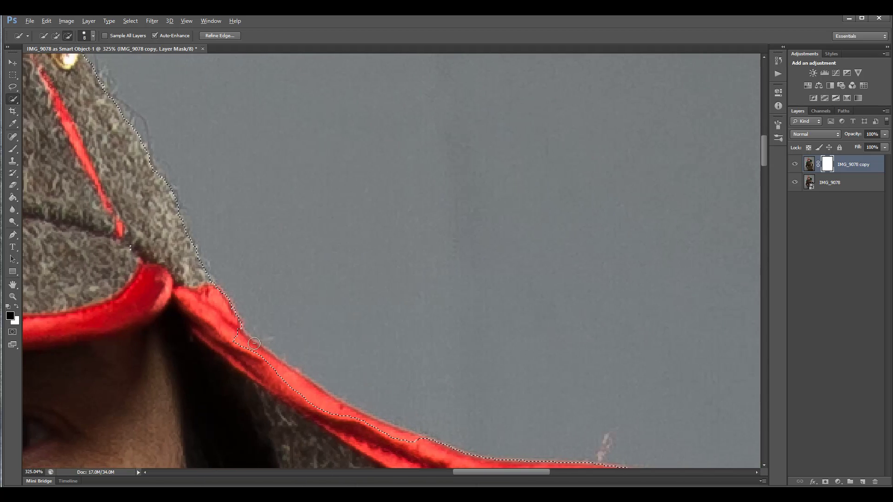
mouse_move(264, 363)
mouse_down()
mouse_move(331, 409)
mouse_move(413, 442)
mouse_up()
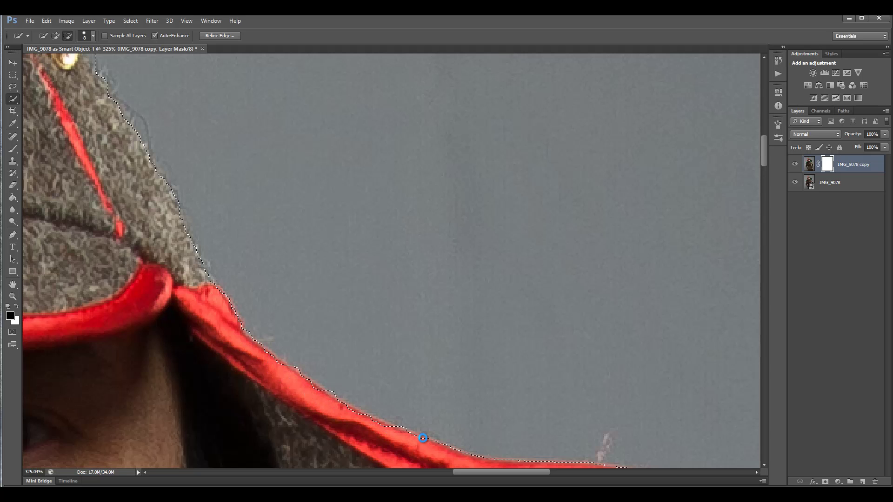
scroll(435, 396, down, 3)
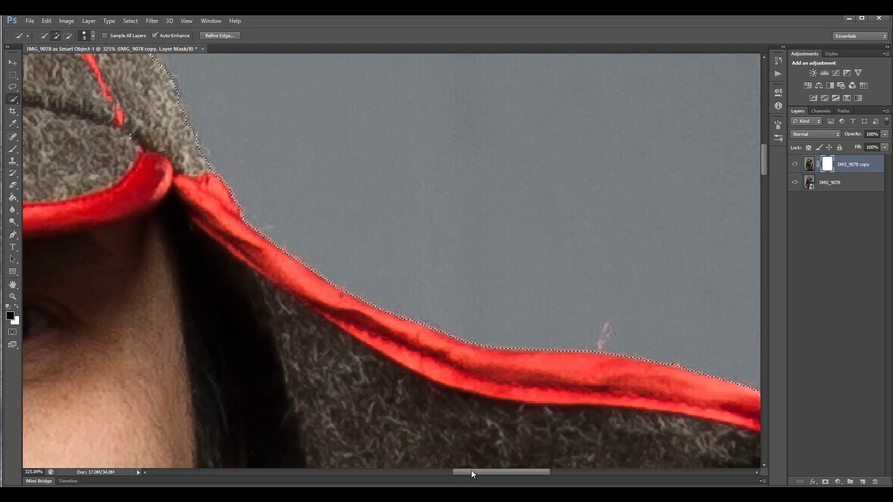
Step: Subtract the red trim around the rounded tip of the right ear flap from the background selection
drag(471, 471, 526, 471)
scroll(445, 384, down, 1)
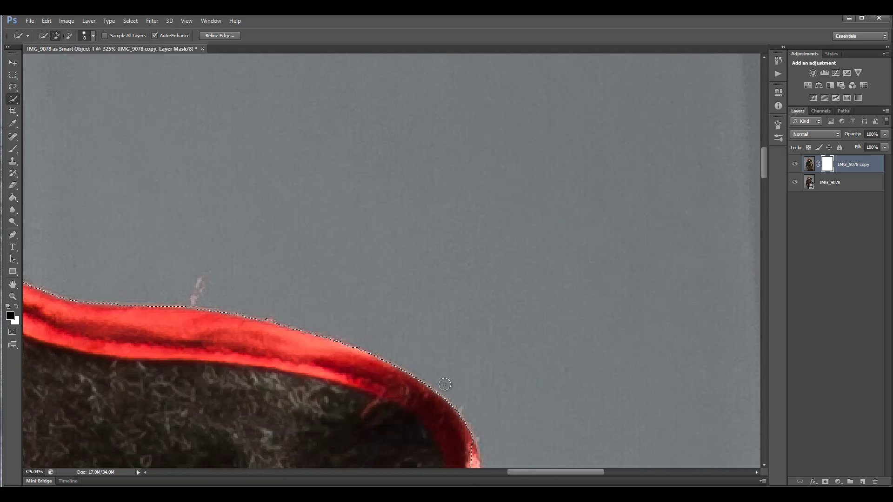
scroll(445, 384, down, 3)
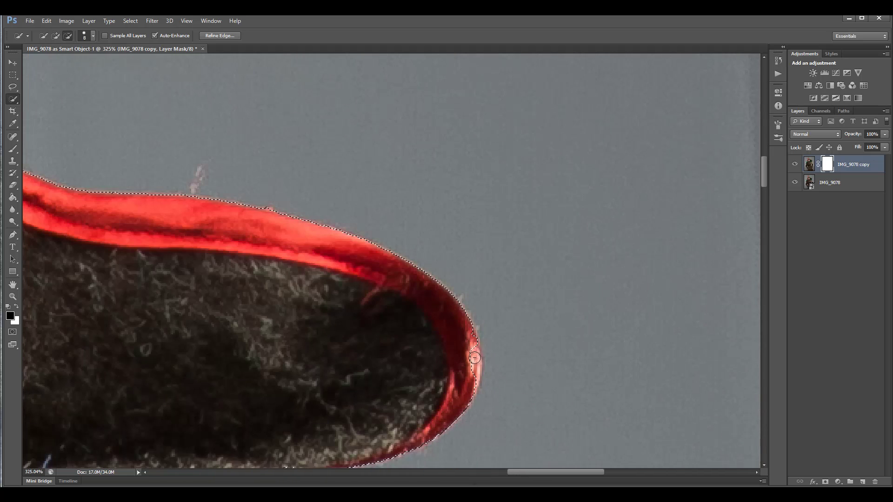
drag(475, 358, 474, 372)
drag(456, 406, 433, 427)
Step: Refine the background selection with the Lasso tool, adding the narrow grey gap between the ear flap and the green shoulder board
scroll(392, 382, down, 7)
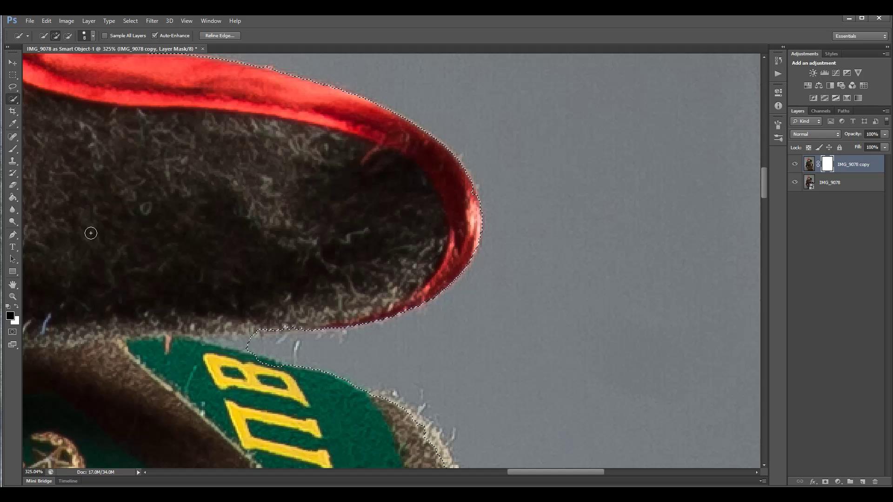
click(13, 88)
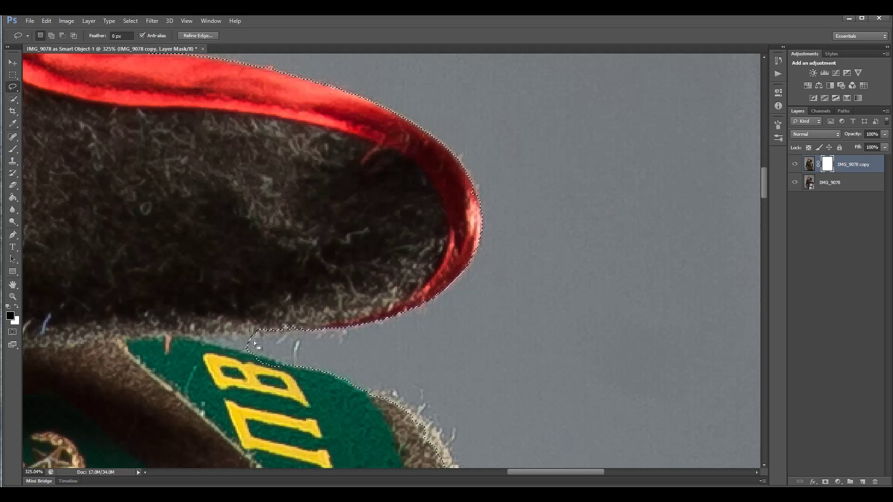
key(shift)
key(alt)
key(shift)
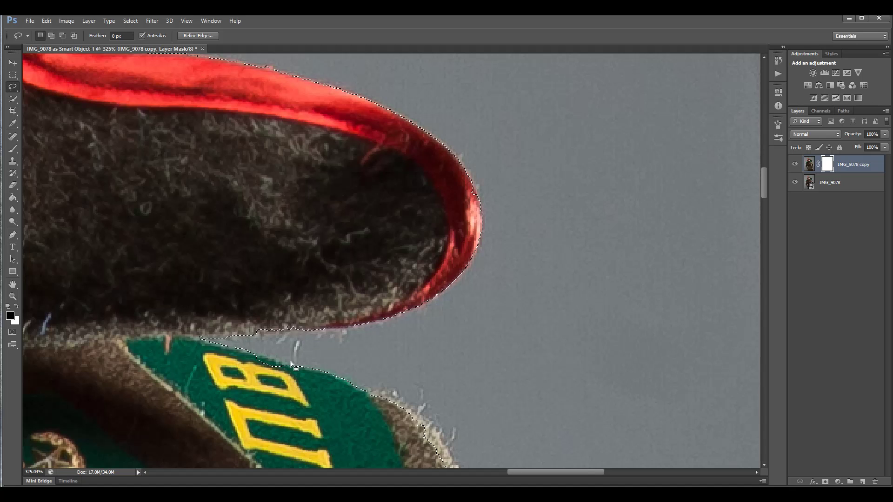
key(alt)
Step: Fill the selected background with black on the IMG_9078 copy layer mask using the Paint Bucket, and hide the IMG_9078 layer
scroll(382, 369, down, 3)
scroll(383, 370, down, 4)
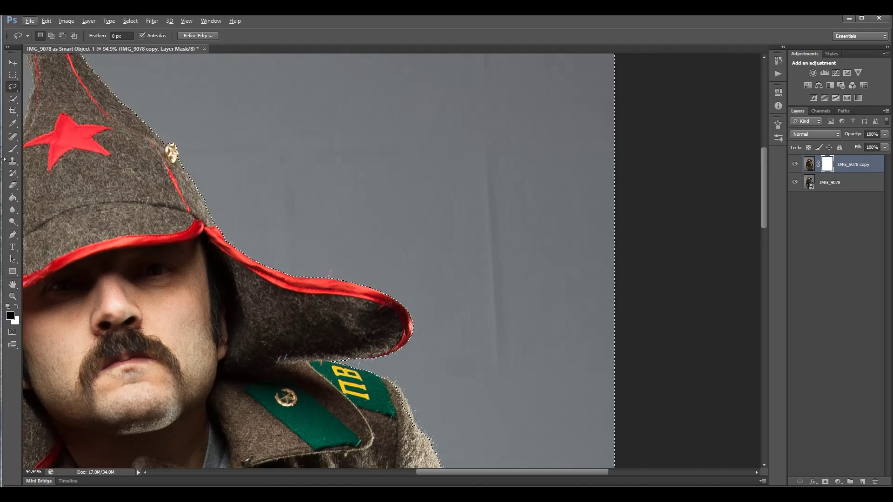
click(12, 197)
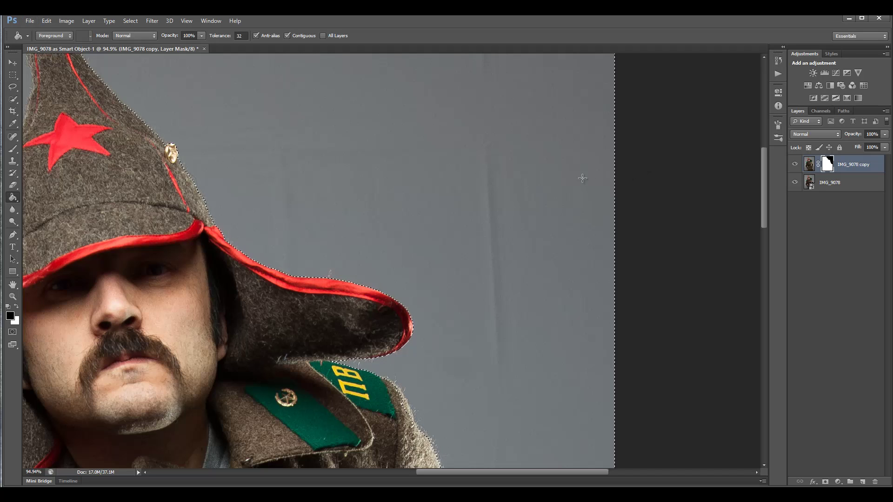
click(795, 182)
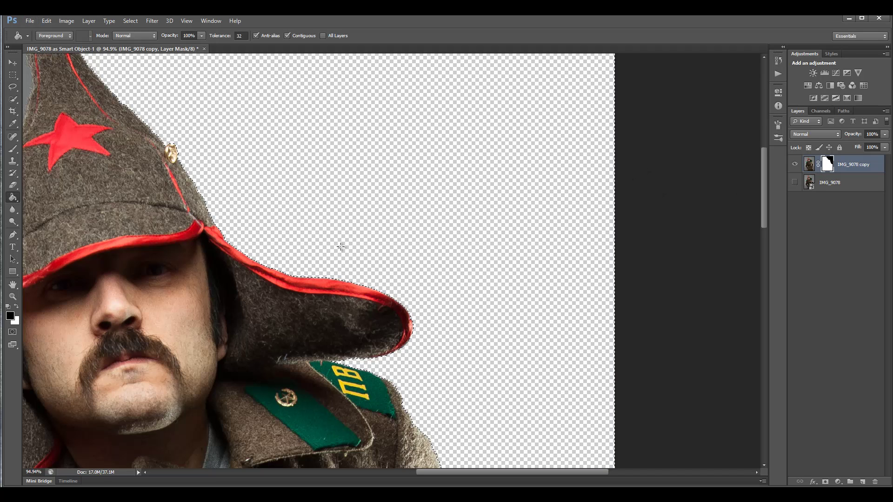
Step: Inspect the mask edge down the right sleeve to the green patch, toggle the mask view, and clear the selection
scroll(340, 250, down, 8)
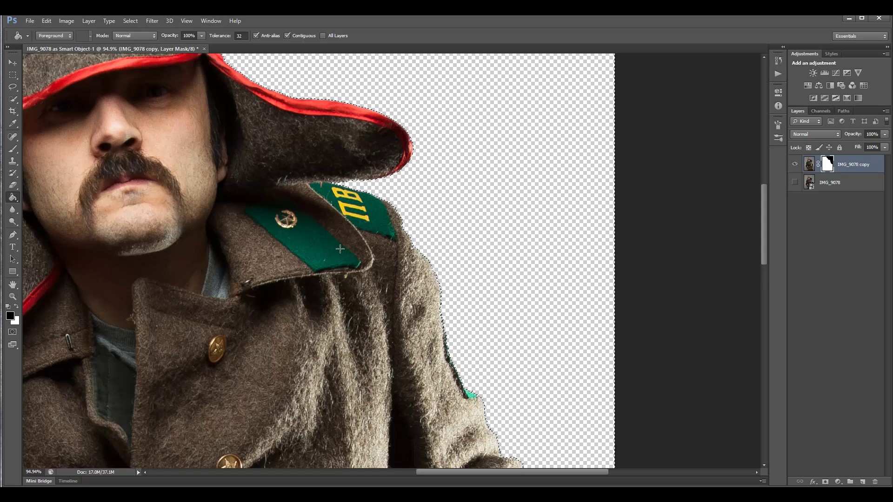
scroll(444, 325, down, 3)
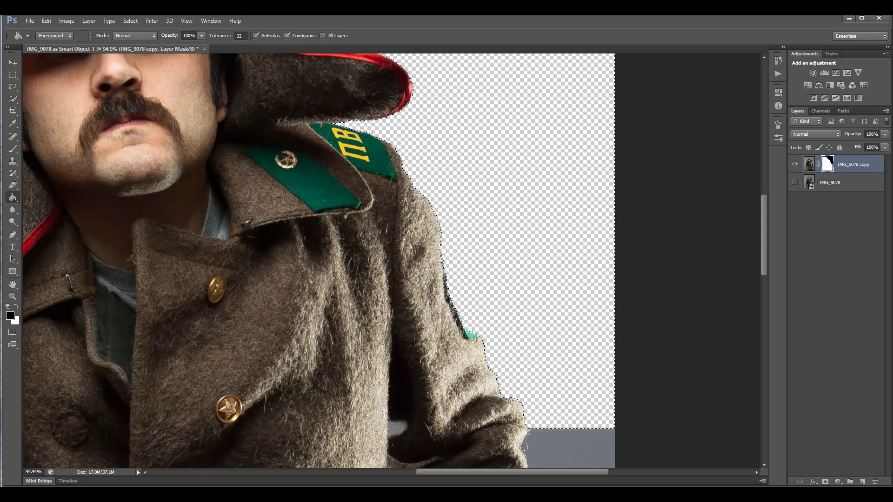
scroll(465, 321, up, 5)
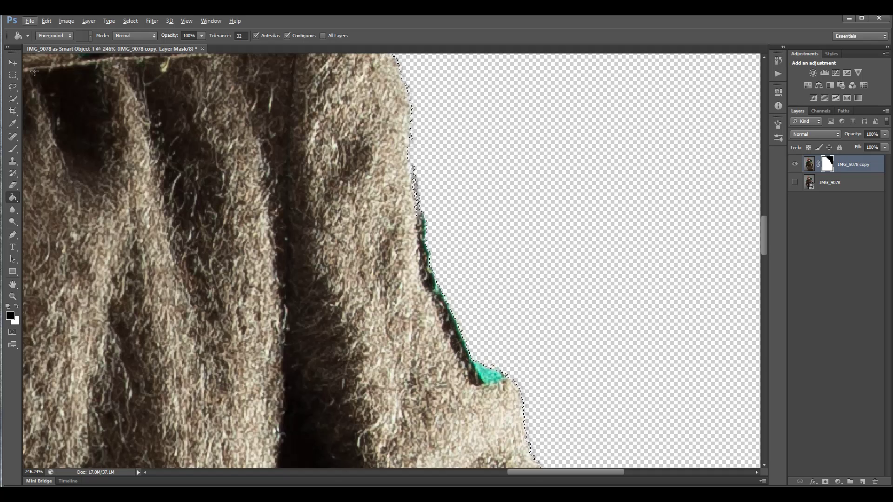
click(12, 77)
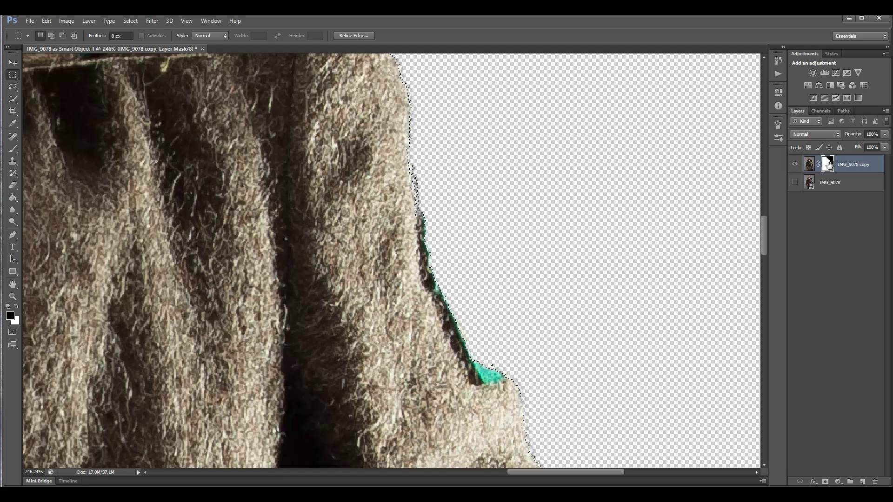
alt+click(829, 165)
alt+click(828, 165)
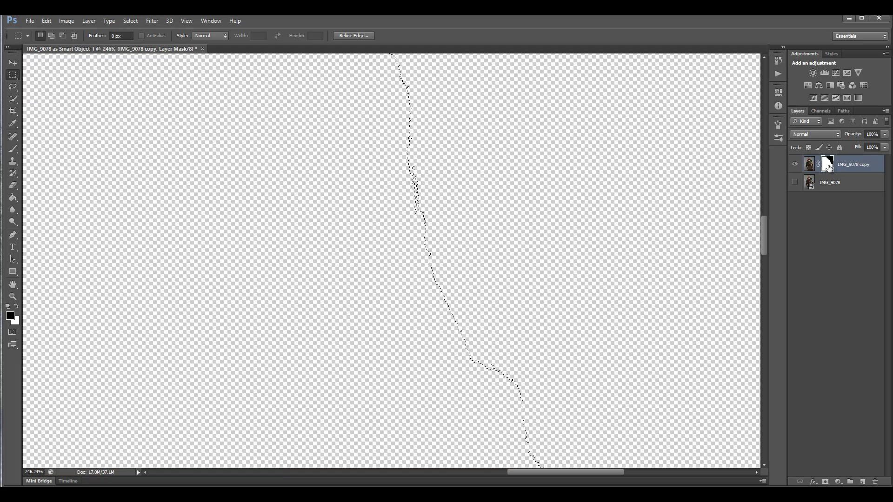
click(457, 233)
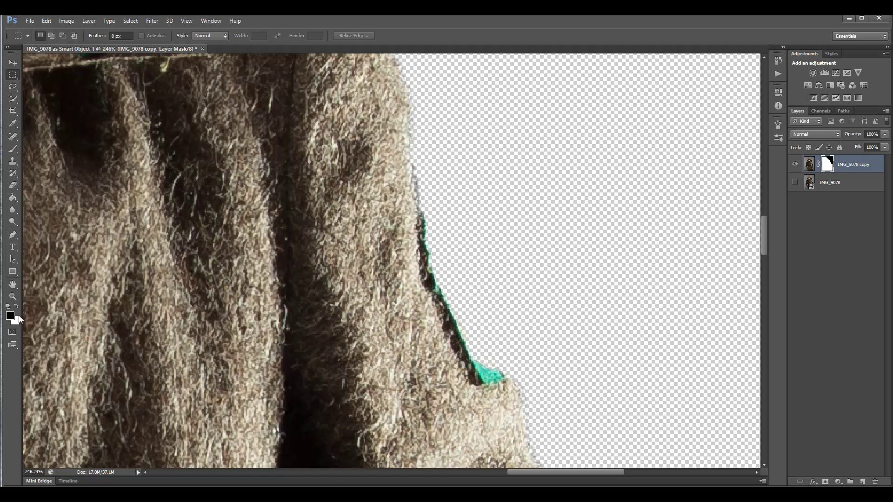
Step: Paint white on the layer mask with a 20 px brush at 78% opacity to restore the embroidered sleeve patch
click(17, 305)
click(13, 148)
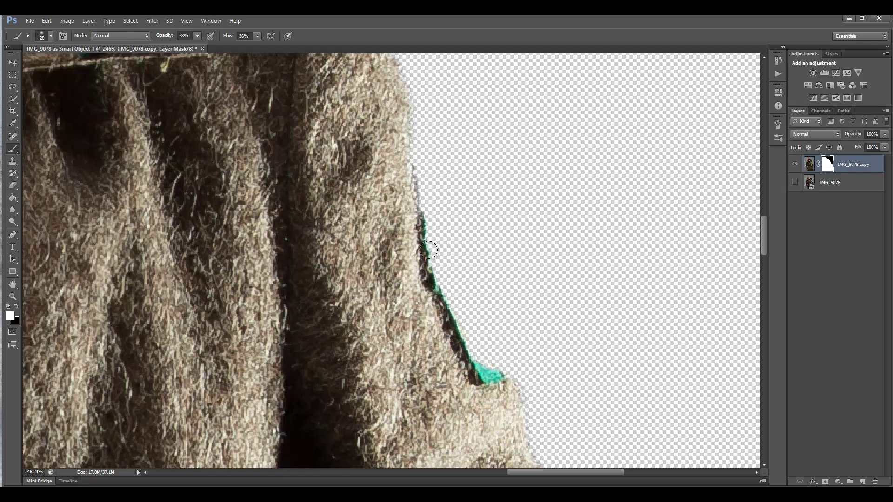
mouse_move(430, 247)
mouse_down()
mouse_move(465, 306)
mouse_move(440, 282)
mouse_move(424, 249)
mouse_move(456, 284)
mouse_move(423, 227)
mouse_move(458, 310)
mouse_move(462, 289)
mouse_move(488, 359)
mouse_move(471, 331)
mouse_move(497, 374)
mouse_move(422, 239)
mouse_move(400, 190)
mouse_move(416, 220)
mouse_move(401, 167)
mouse_move(506, 395)
mouse_up()
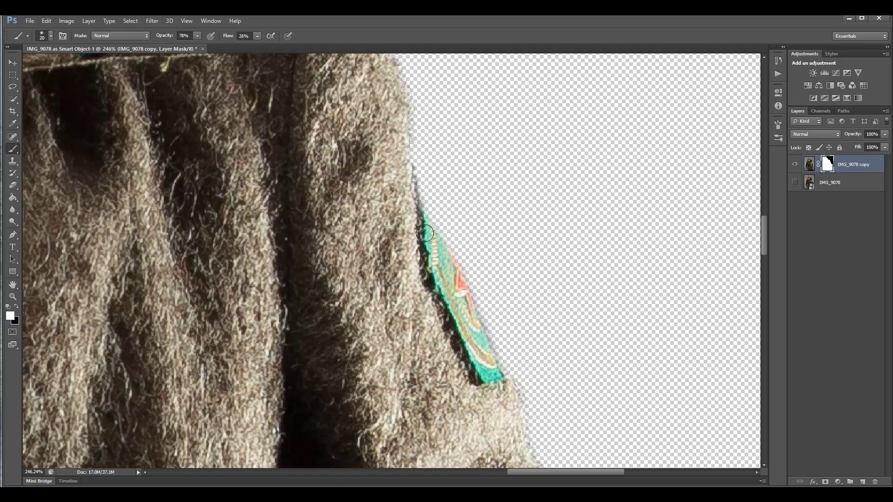
mouse_move(427, 219)
mouse_down()
mouse_move(455, 278)
mouse_move(443, 260)
mouse_move(449, 248)
mouse_move(494, 349)
mouse_move(480, 337)
mouse_up()
drag(419, 202, 406, 160)
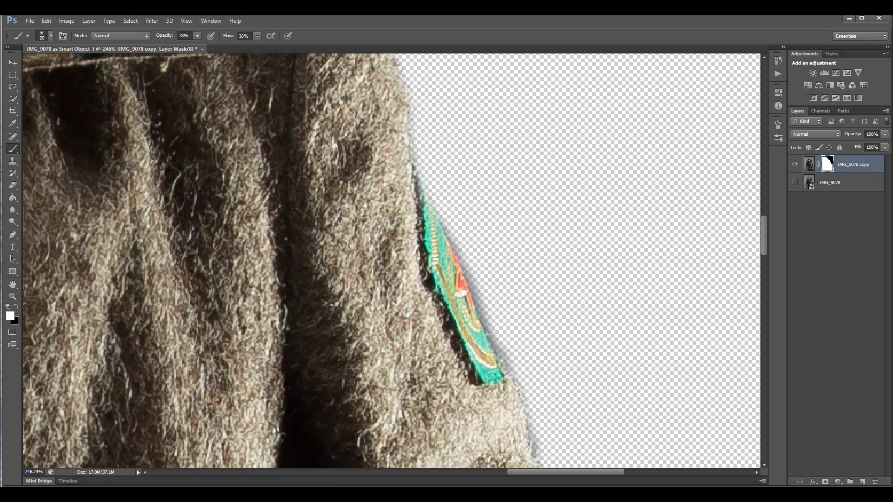
Step: Set the brush opacity to 100% and paint over the sleeve patch on the mask again
click(198, 36)
drag(252, 54, 255, 56)
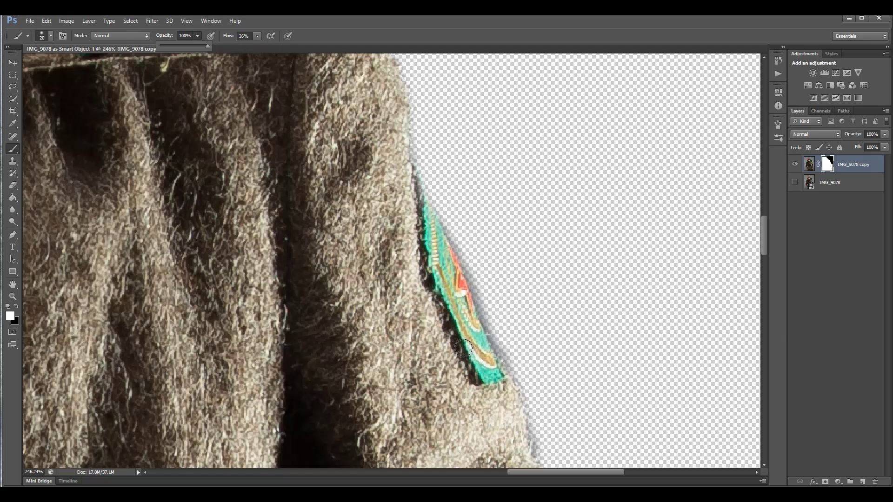
click(459, 321)
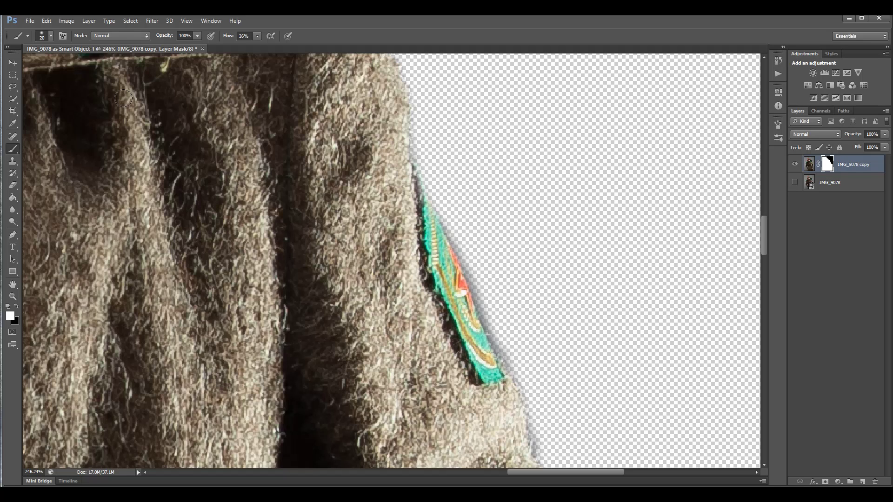
Step: Lasso the leftover grey fringe along the outer edge of the sleeve patch, refining the outline where it cuts into the patch
key(l)
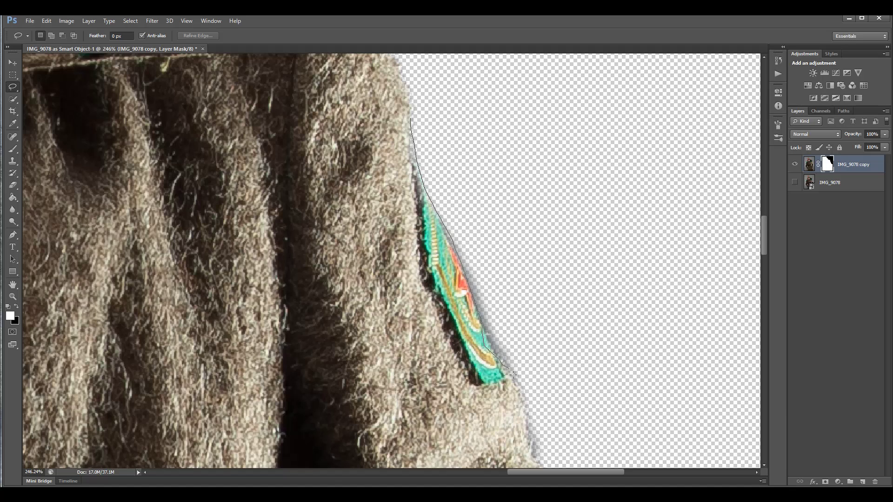
mouse_move(590, 422)
mouse_down()
mouse_move(462, 107)
mouse_move(437, 101)
mouse_up()
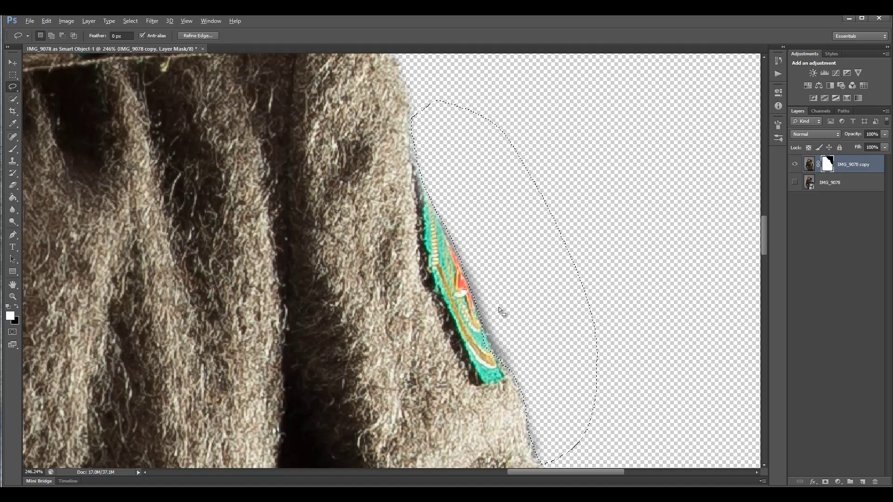
key(alt)
Step: Fill the lassoed area beside the sleeve patch with black on the layer mask, then deselect
click(16, 307)
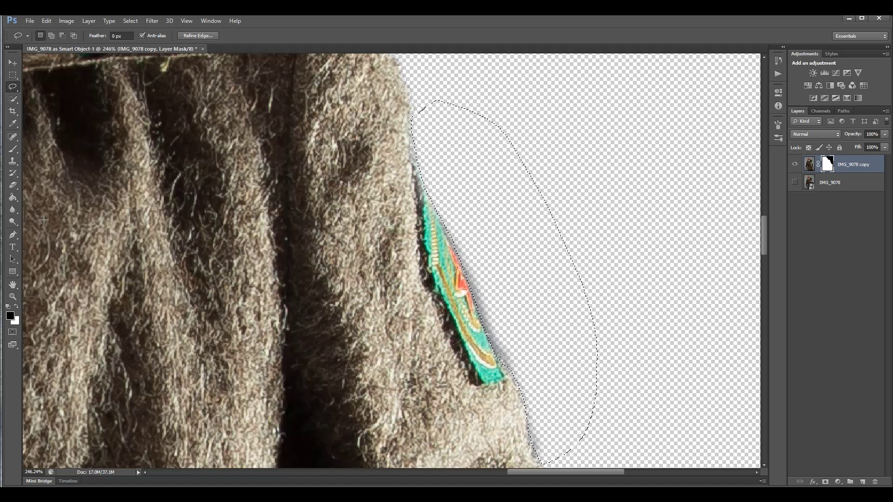
click(12, 197)
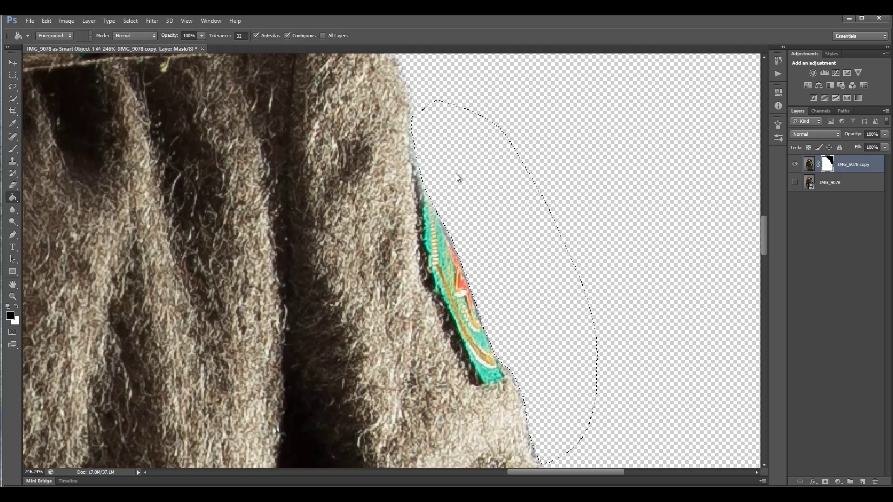
scroll(307, 145, down, 1)
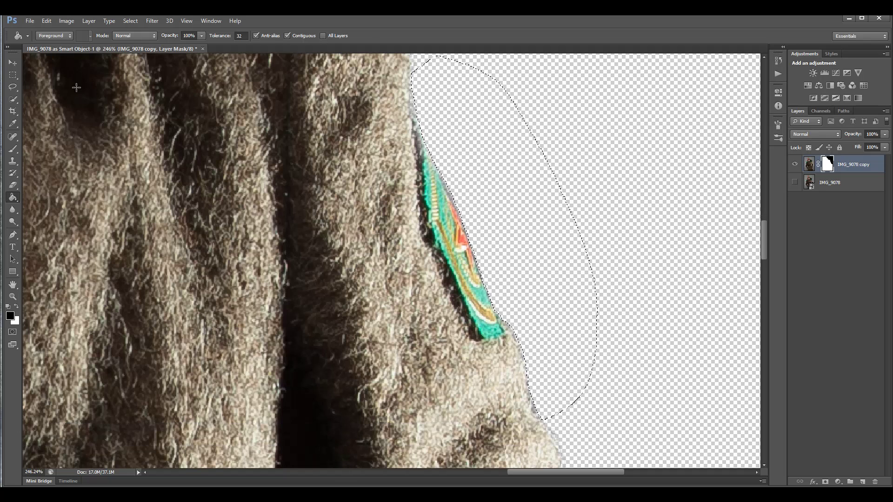
click(13, 75)
key(ctrl+d)
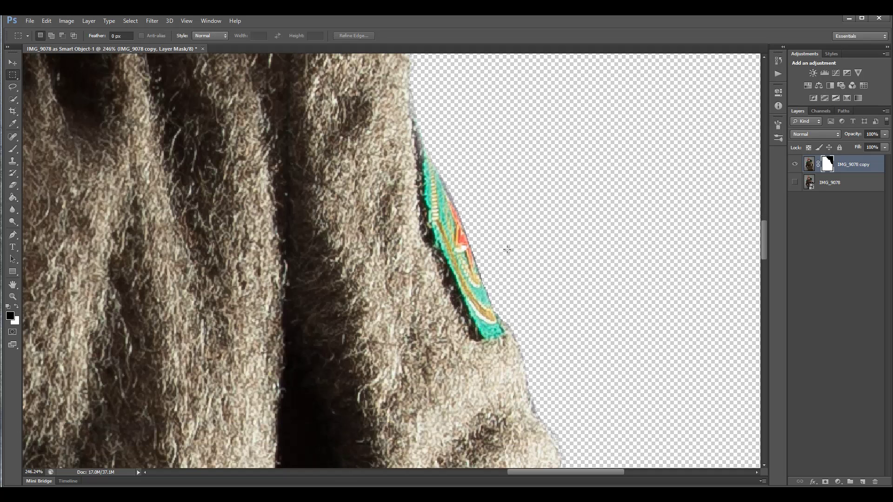
Step: Examine the masked edge around the sleeve patch up close and the background still remaining around the coat
scroll(507, 250, down, 5)
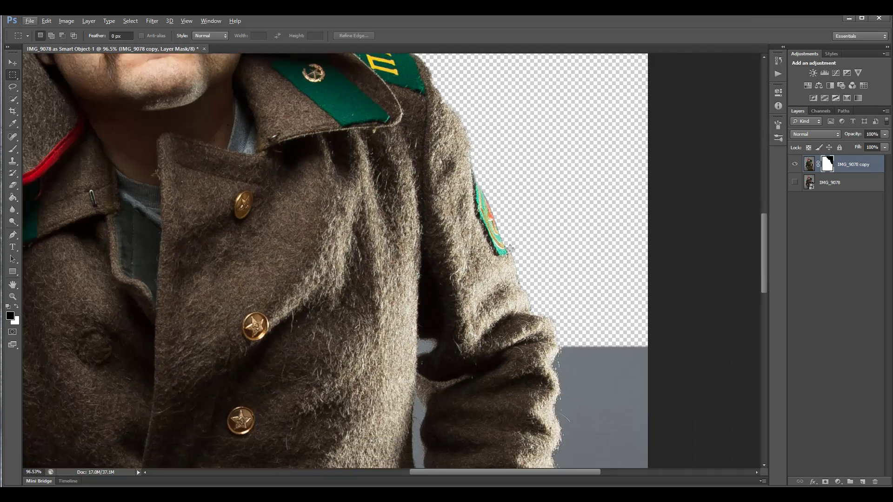
scroll(510, 246, up, 2)
scroll(509, 245, up, 5)
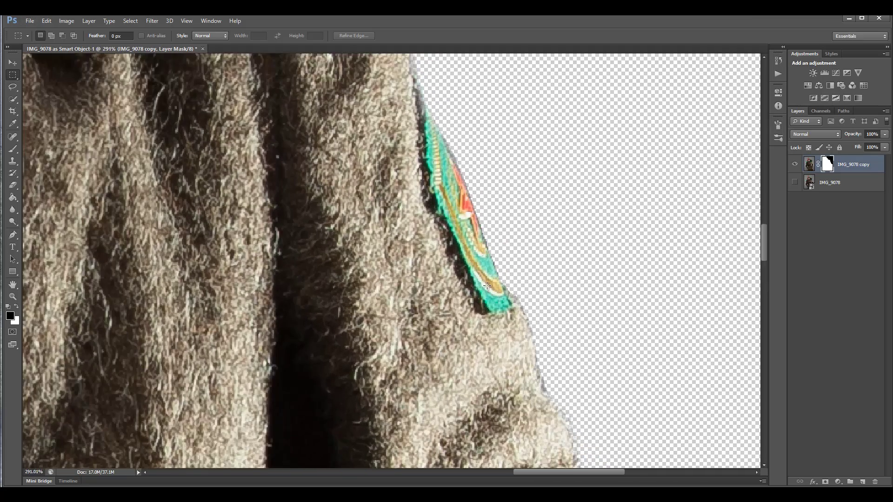
scroll(487, 286, up, 1)
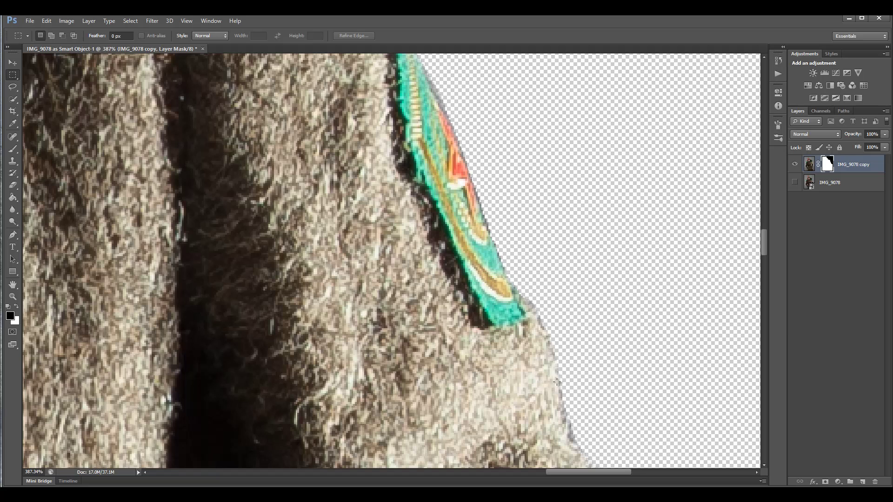
scroll(501, 217, up, 4)
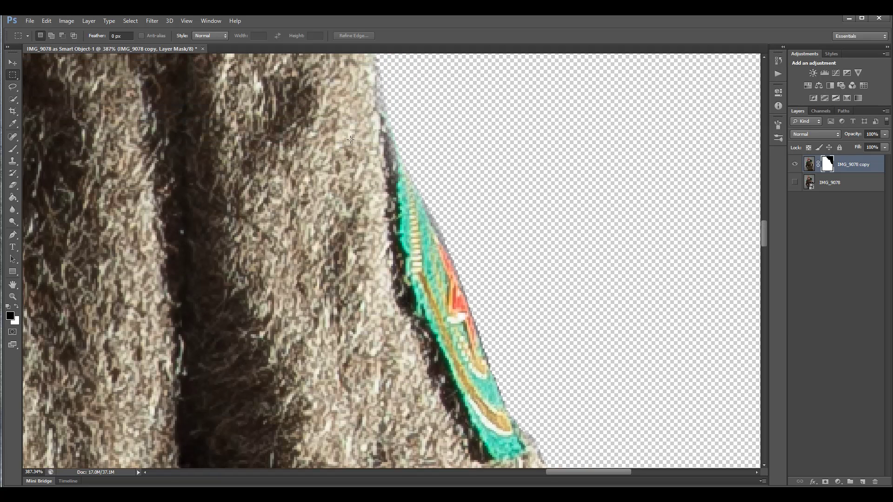
scroll(602, 300, down, 6)
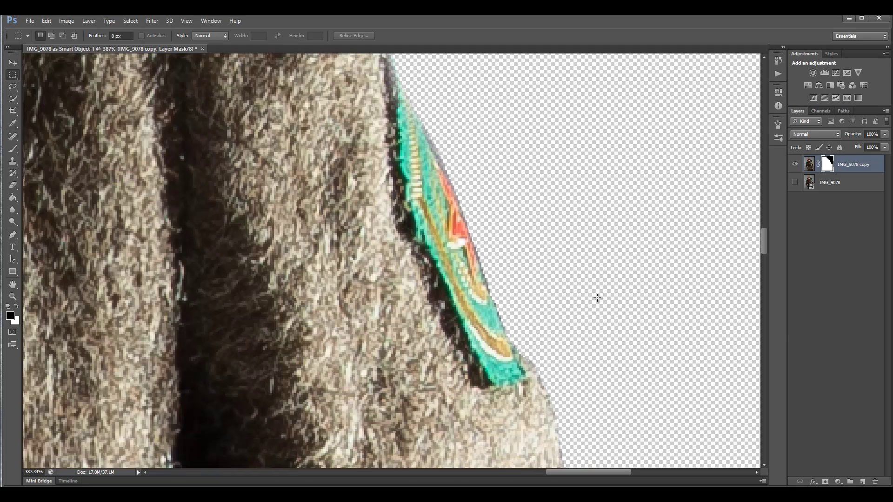
scroll(597, 298, down, 1)
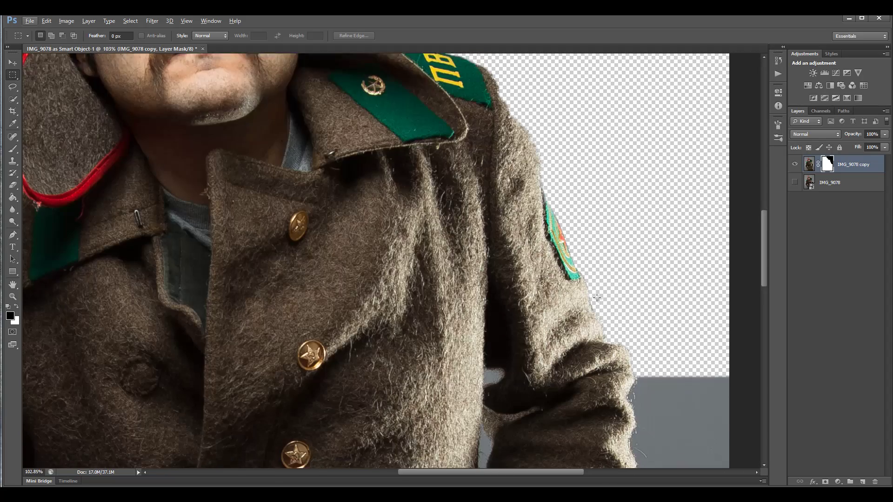
scroll(597, 298, down, 5)
scroll(596, 298, down, 1)
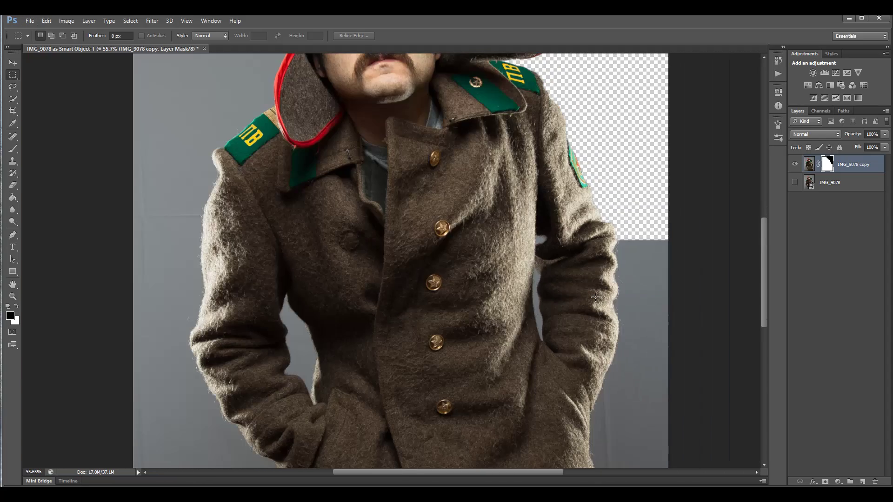
Step: Select the remaining grey background to the right of the coat, up to the masked area, with the Quick Selection tool
scroll(596, 298, down, 2)
click(12, 102)
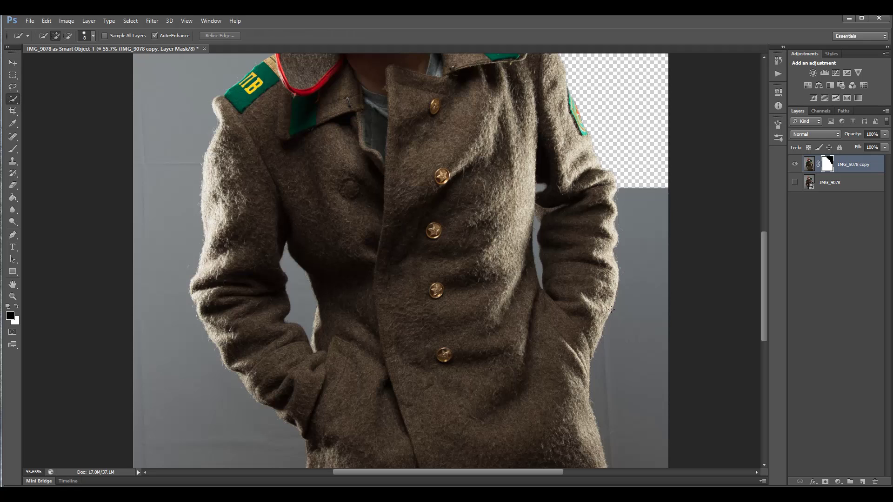
drag(647, 254, 642, 396)
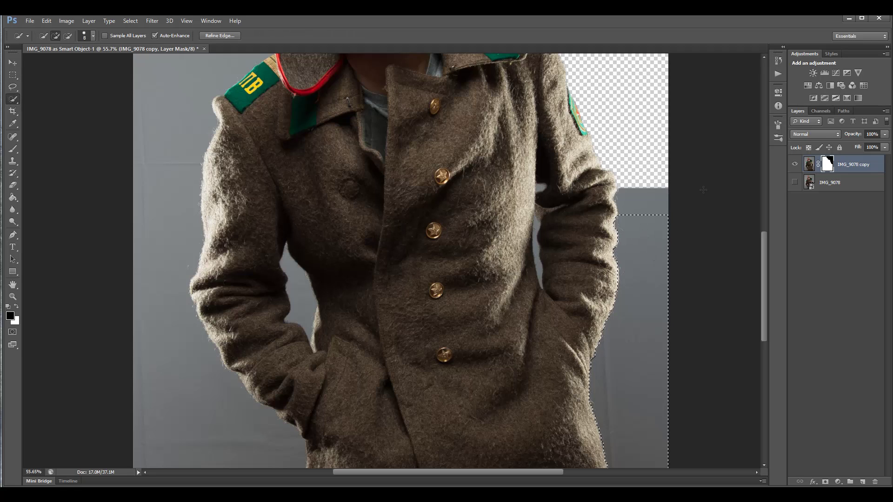
mouse_move(637, 199)
mouse_down()
mouse_move(652, 207)
mouse_move(635, 190)
mouse_move(664, 196)
mouse_up()
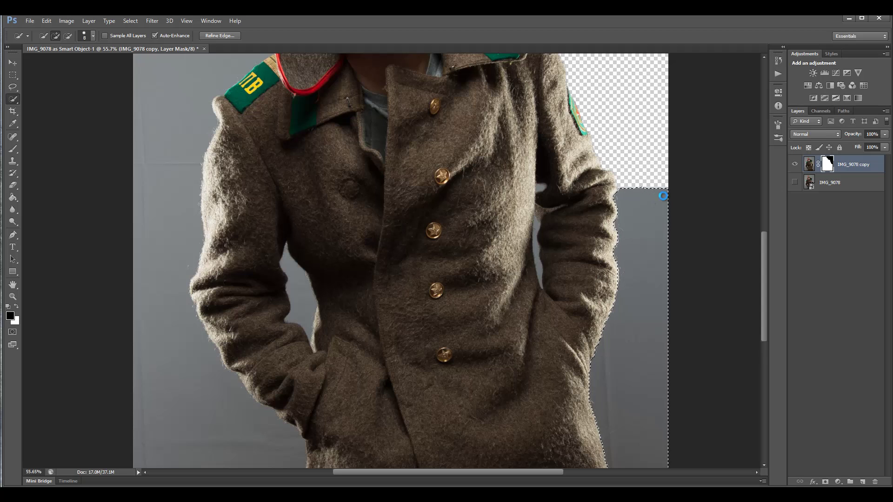
Step: Fill the selected background to the right of the coat with black on the layer mask, then deselect
scroll(628, 313, down, 3)
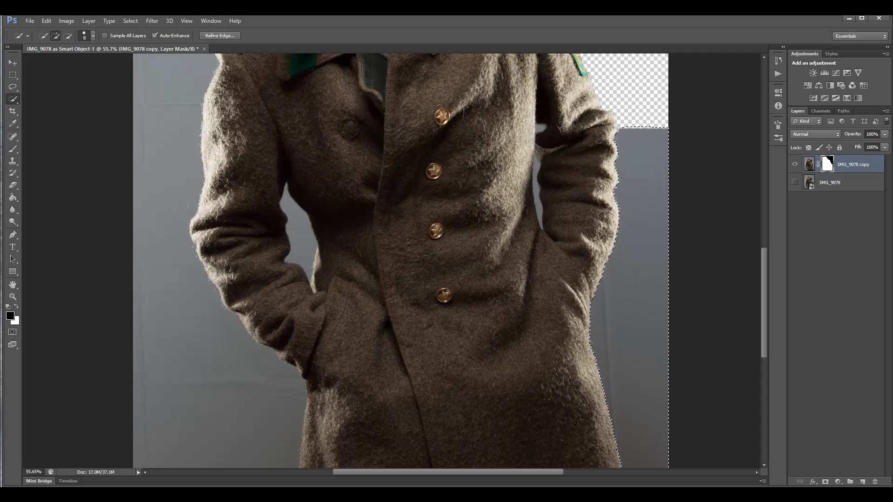
click(13, 197)
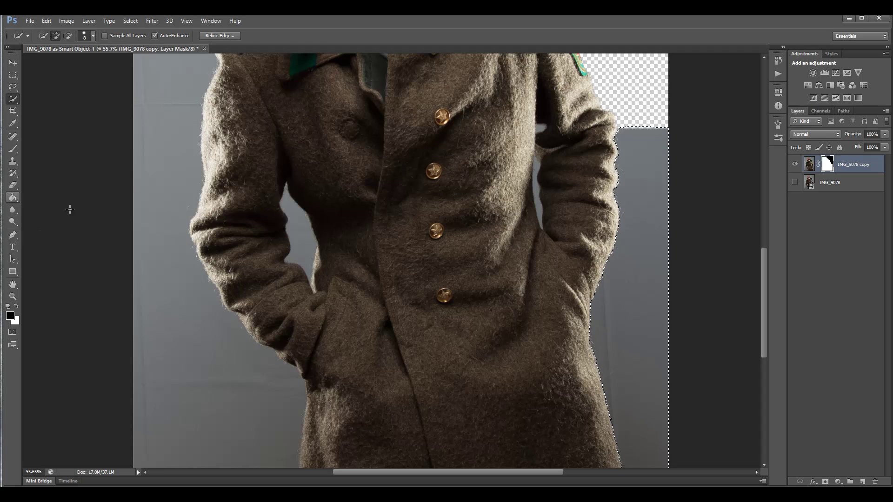
click(654, 267)
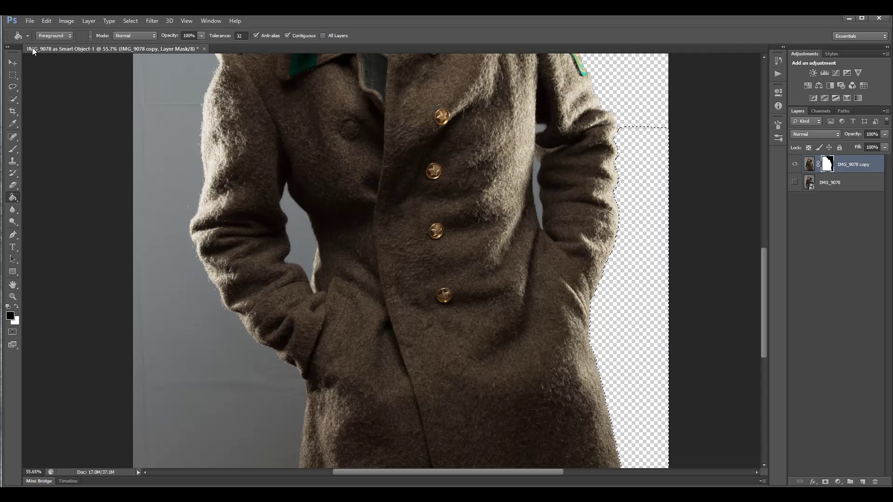
click(13, 75)
click(82, 90)
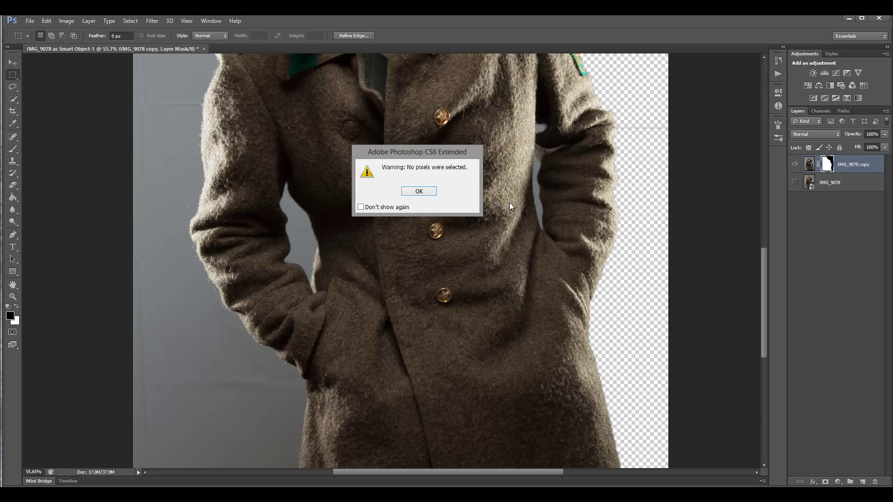
key(Return)
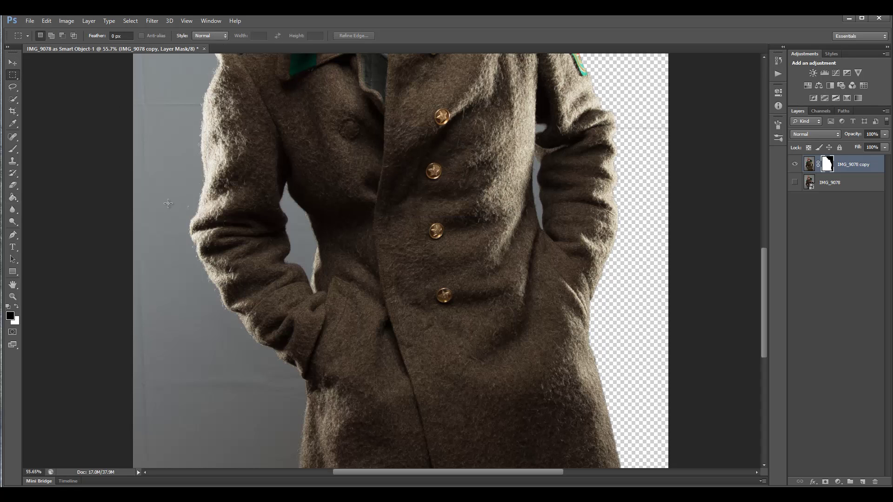
Step: Select the grey background to the left of the sleeve and lower coat with the Quick Selection tool
click(13, 99)
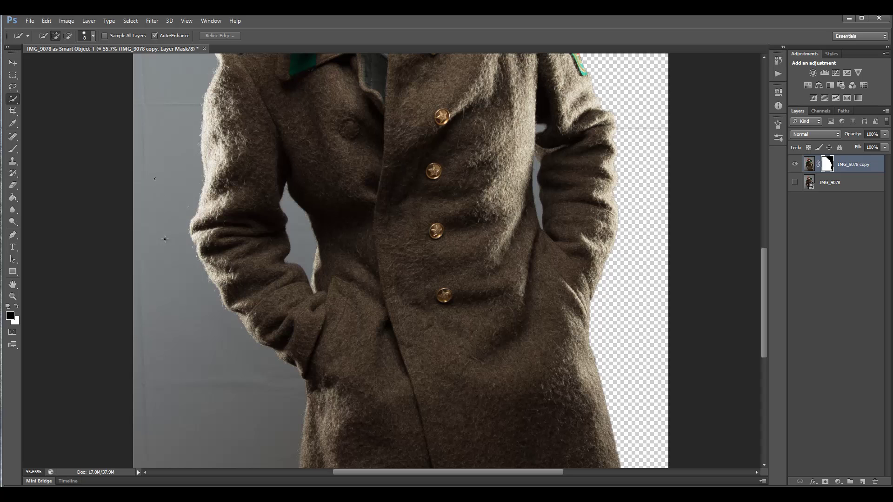
mouse_move(165, 239)
mouse_down()
mouse_move(168, 290)
mouse_move(196, 348)
mouse_move(239, 384)
mouse_up()
scroll(223, 325, down, 3)
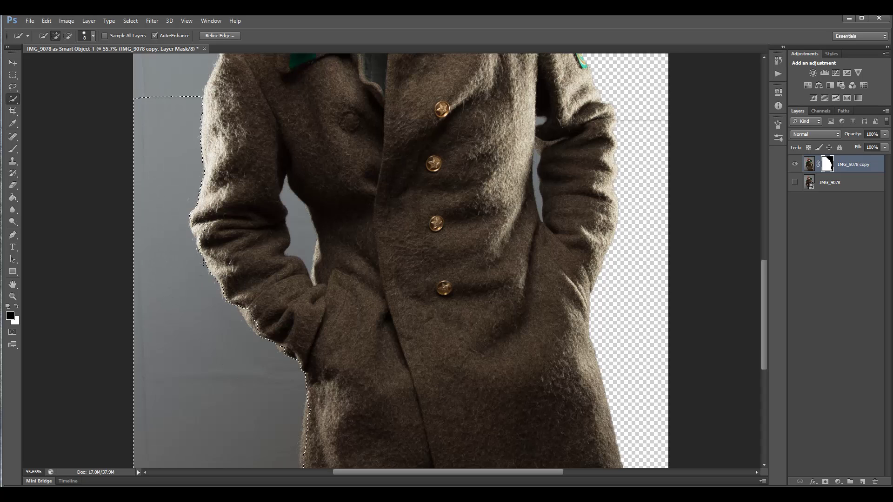
Step: Refine the selection along the lower left coat edge below the cuff, removing the parts that cut into the wool
scroll(317, 367, up, 5)
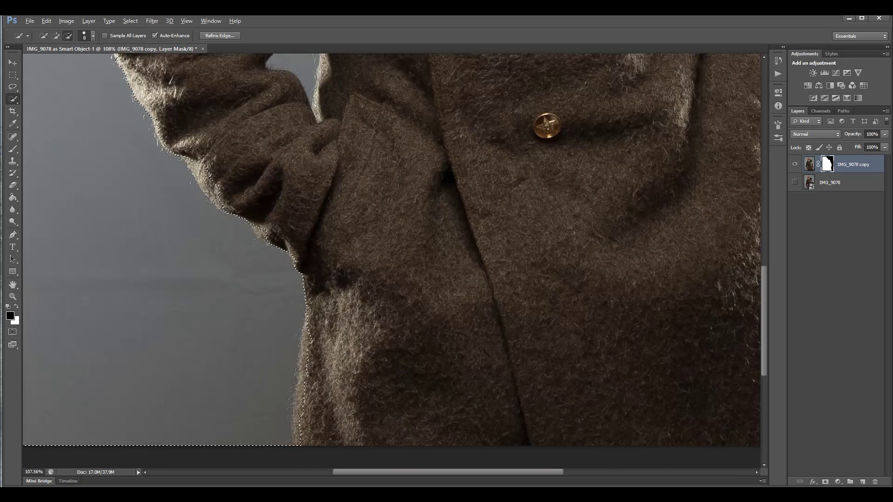
mouse_move(289, 412)
mouse_down()
mouse_move(292, 435)
mouse_move(309, 354)
mouse_up()
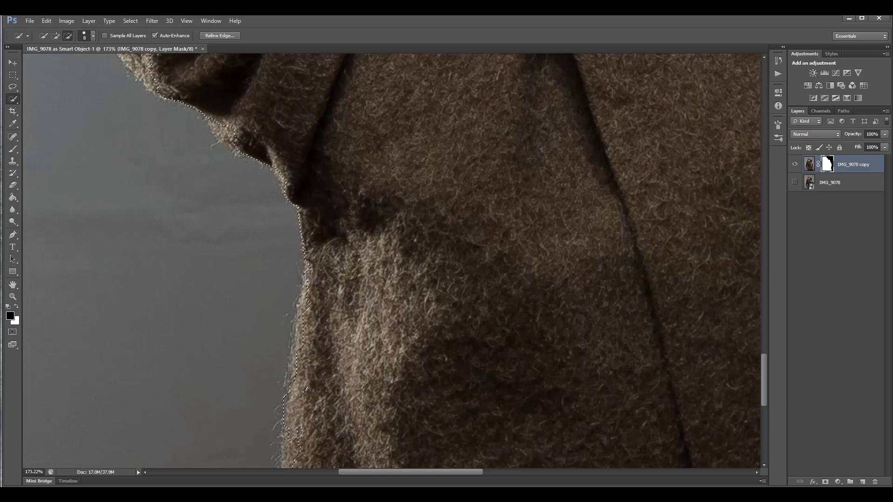
mouse_move(304, 305)
mouse_down()
mouse_move(308, 415)
mouse_move(293, 342)
mouse_move(289, 407)
mouse_up()
scroll(308, 406, down, 3)
scroll(325, 295, up, 5)
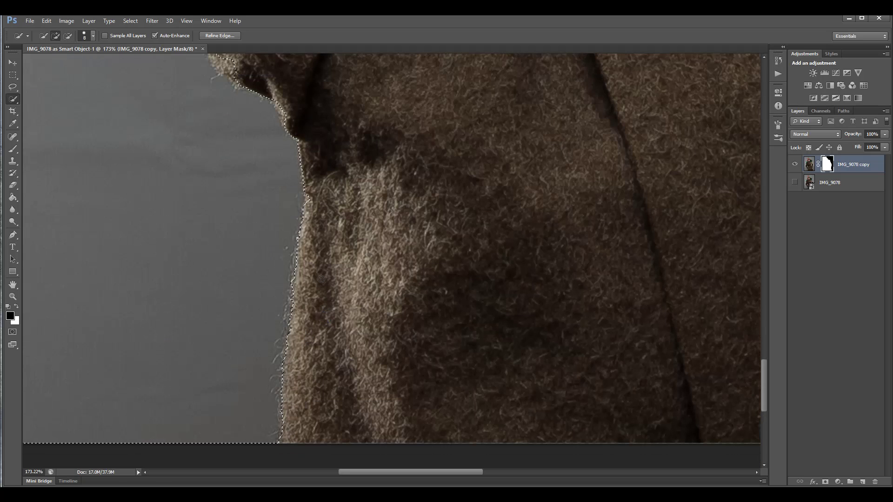
drag(220, 217, 227, 221)
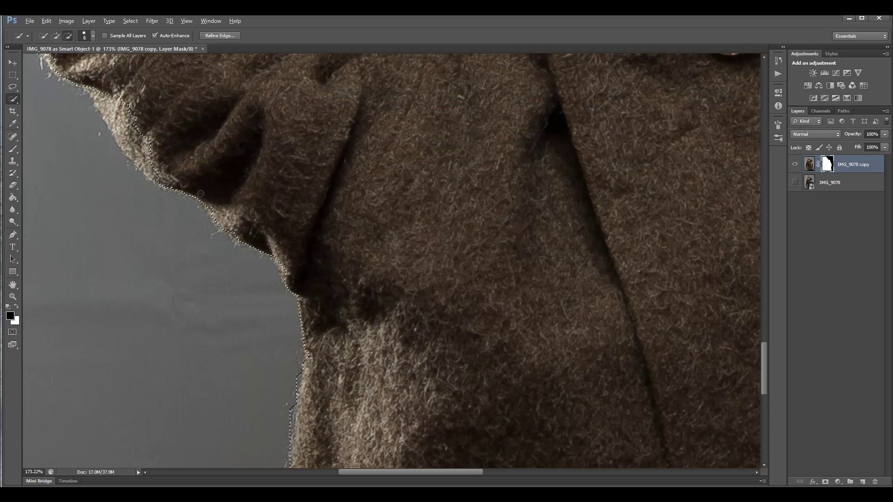
Step: Subtract the coat fabric from the selection along the outer edge of the left sleeve, from the cuff up past the elbow
drag(127, 135, 103, 102)
scroll(124, 163, up, 3)
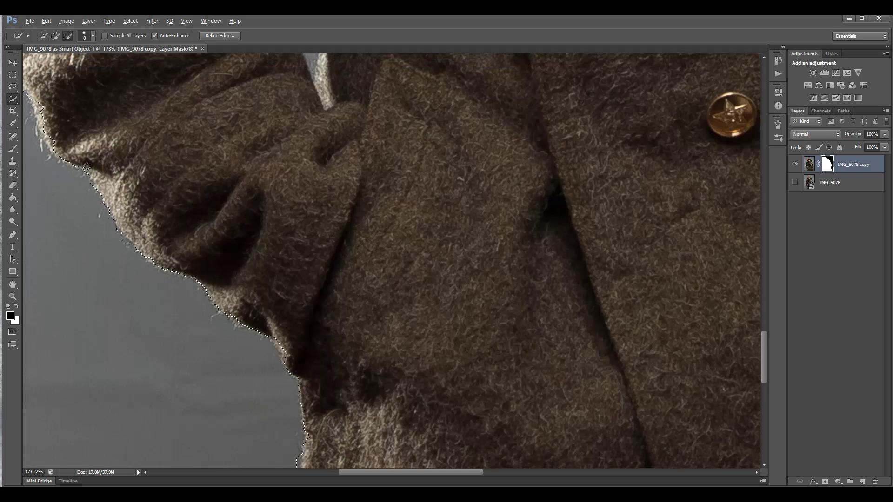
drag(357, 473, 281, 461)
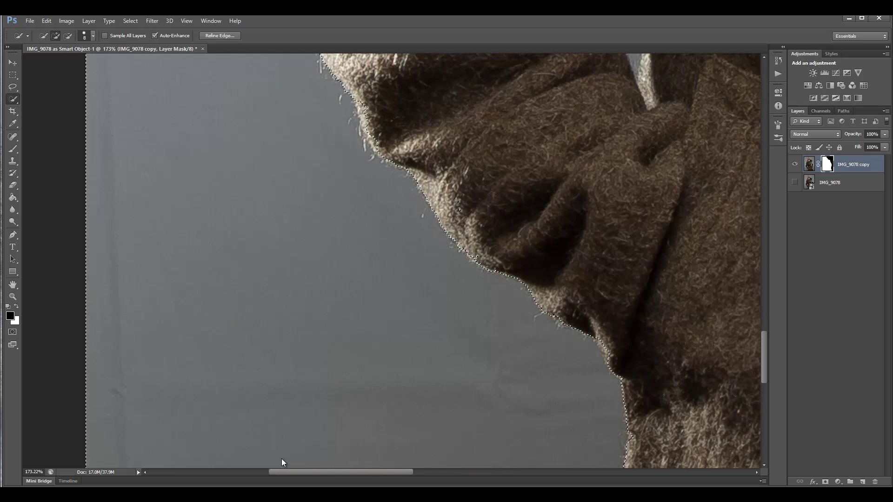
scroll(450, 250, up, 5)
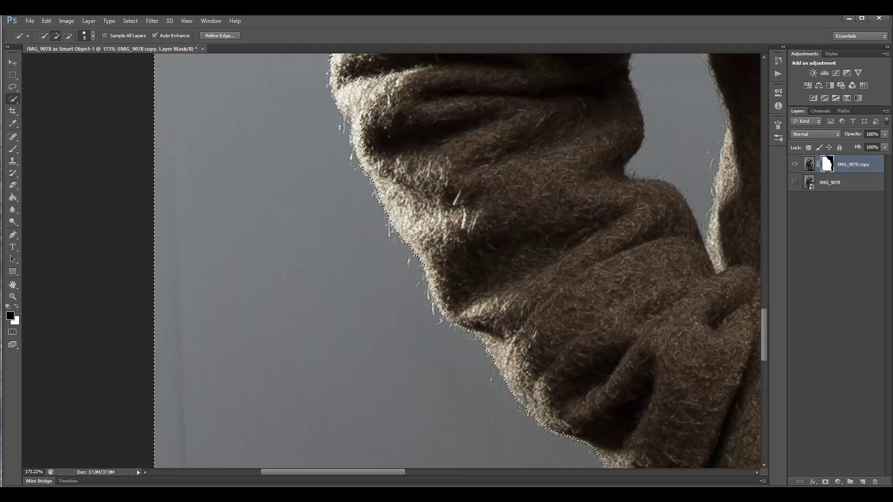
mouse_move(367, 134)
mouse_down()
mouse_move(336, 134)
mouse_move(356, 155)
mouse_move(372, 143)
mouse_move(360, 192)
mouse_up()
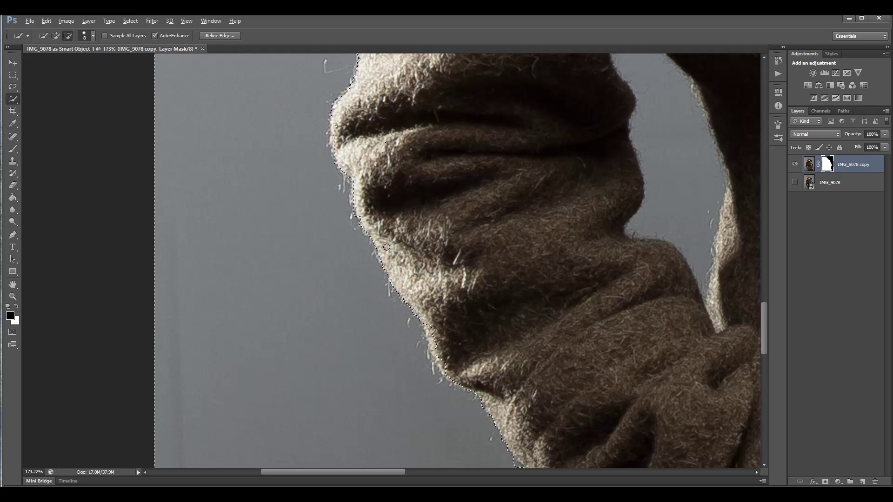
drag(340, 127, 337, 133)
Step: Fill the selected background to the left of the sleeve and coat with black on the layer mask
scroll(405, 184, up, 5)
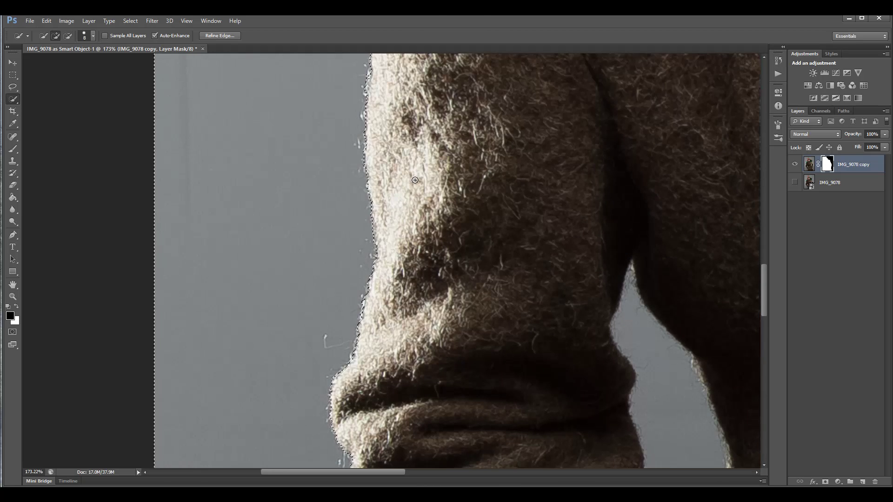
scroll(415, 180, up, 6)
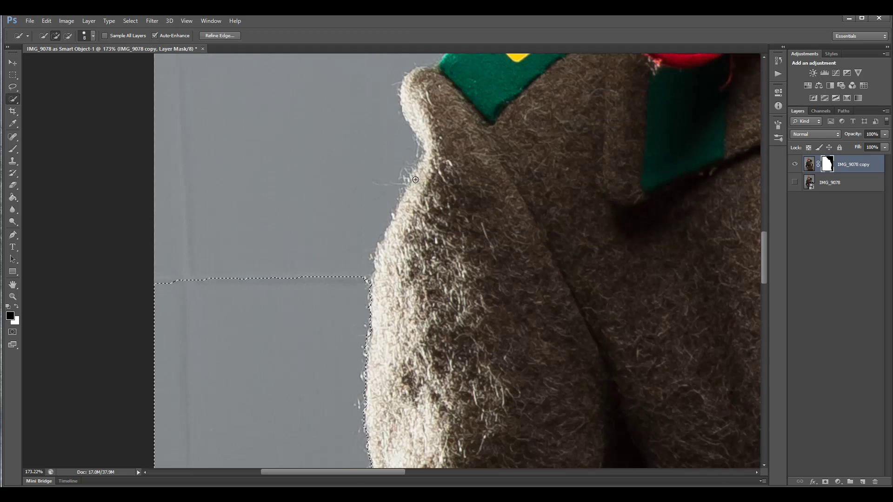
click(13, 197)
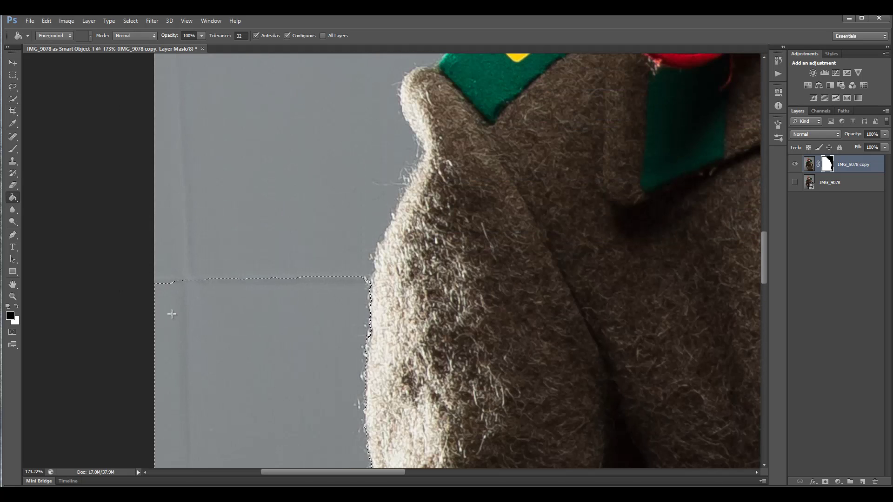
click(172, 314)
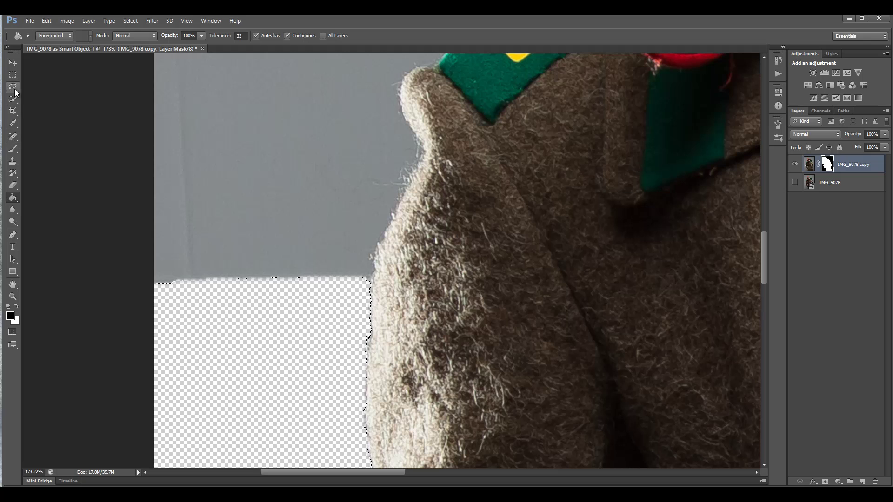
Step: Extend a Quick Selection over the remaining grey background from the left upper arm up past the shoulder and hat
click(14, 98)
mouse_move(296, 171)
mouse_down()
mouse_move(285, 165)
mouse_move(239, 233)
mouse_move(195, 131)
mouse_up()
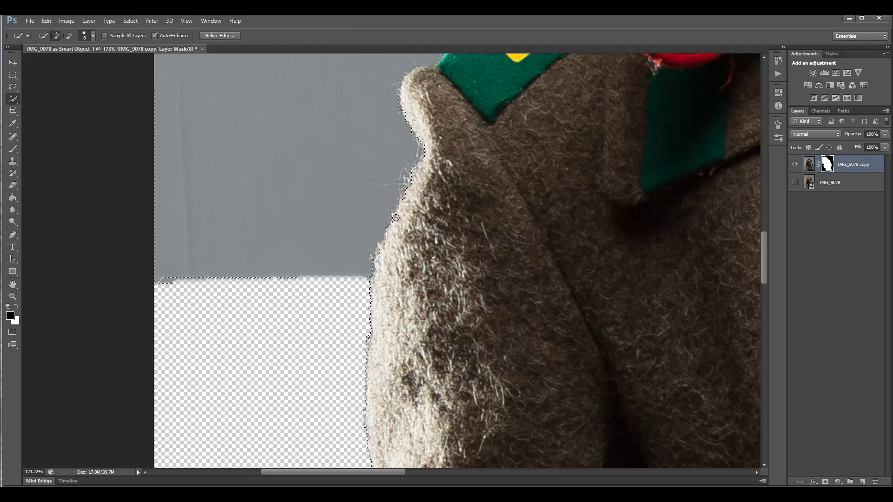
scroll(396, 218, down, 8)
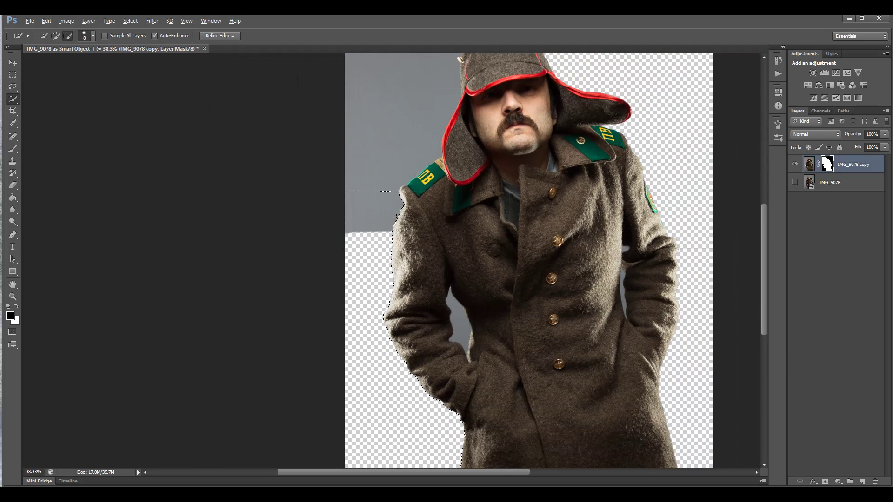
scroll(397, 216, down, 2)
drag(321, 174, 298, 154)
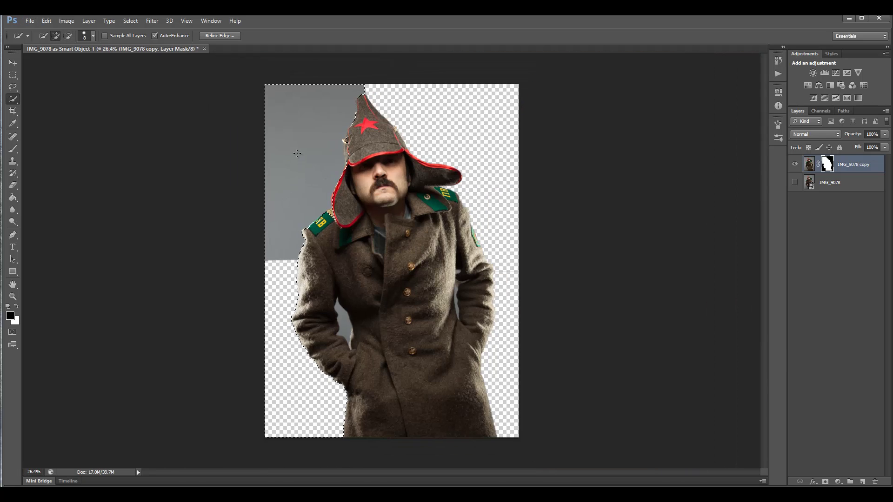
Step: Subtract the green shoulder board and its gold-striped end from the background selection
scroll(320, 219, up, 10)
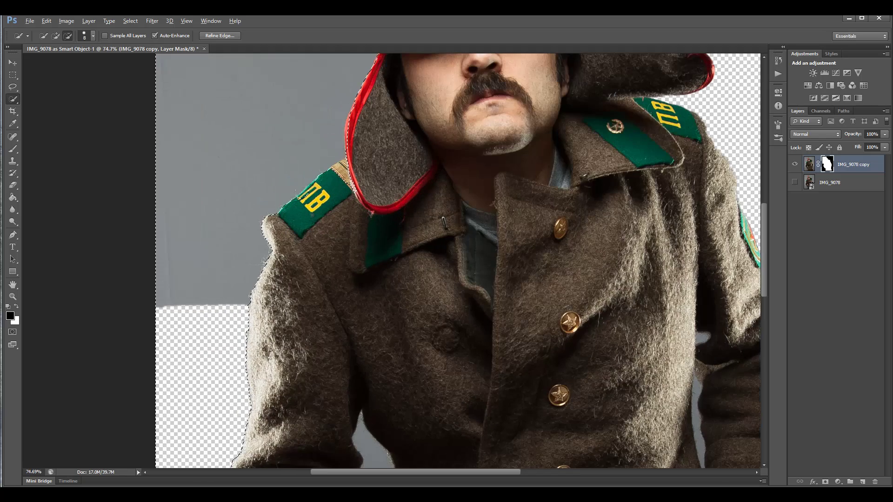
key(alt)
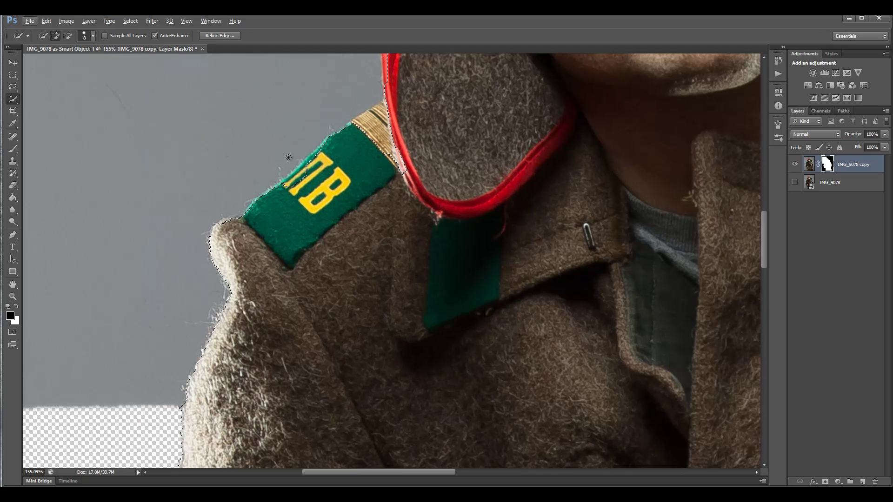
key(alt)
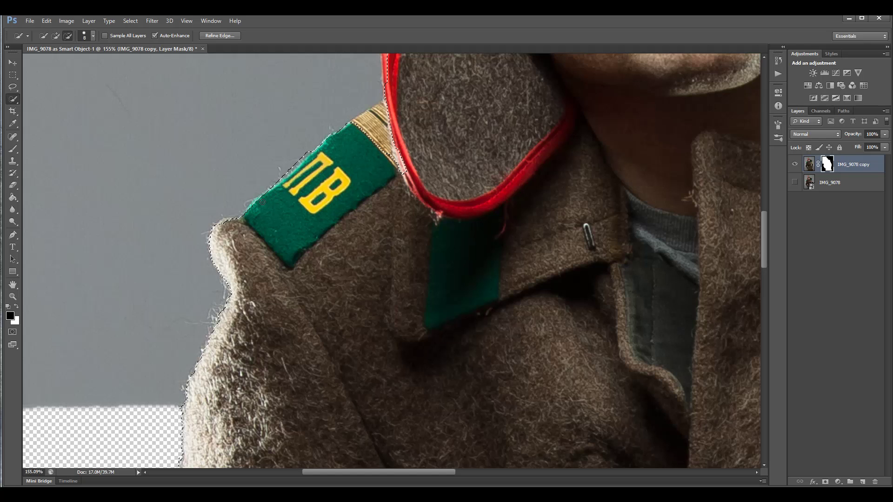
drag(372, 133, 382, 120)
Step: Refine the selection along the hat's left ear flap and lower side, leaving out the red trim, grey wool and brass button
scroll(422, 163, up, 5)
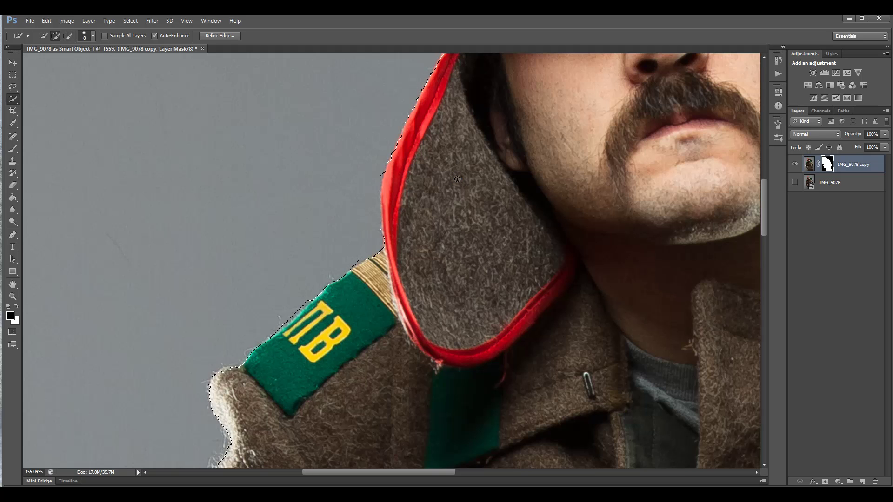
scroll(453, 196, up, 7)
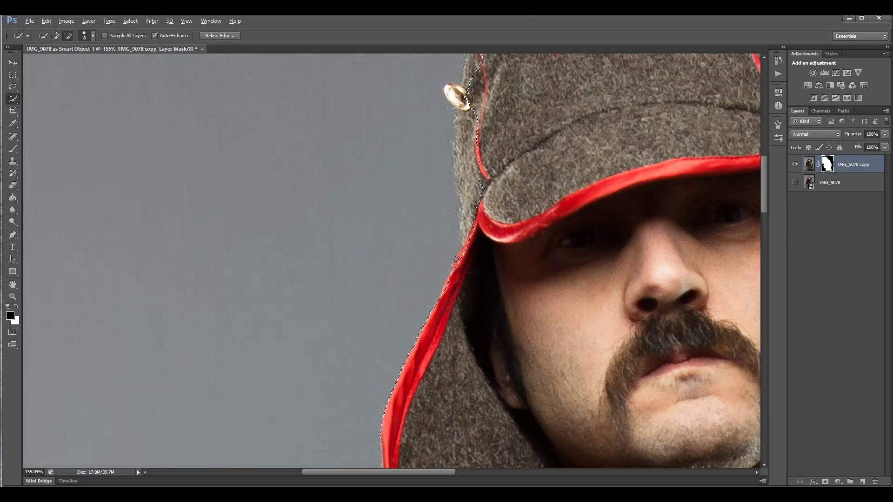
mouse_move(456, 259)
mouse_down()
mouse_move(462, 128)
mouse_move(475, 85)
mouse_move(448, 92)
mouse_up()
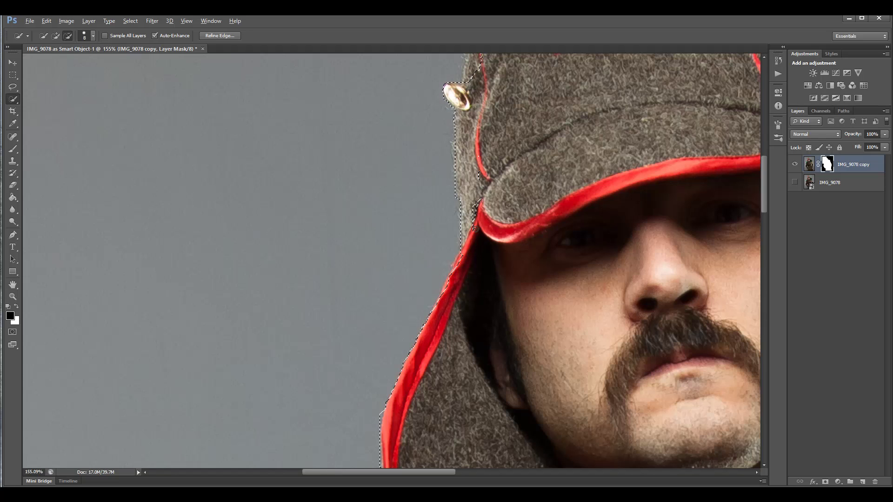
scroll(454, 282, down, 5)
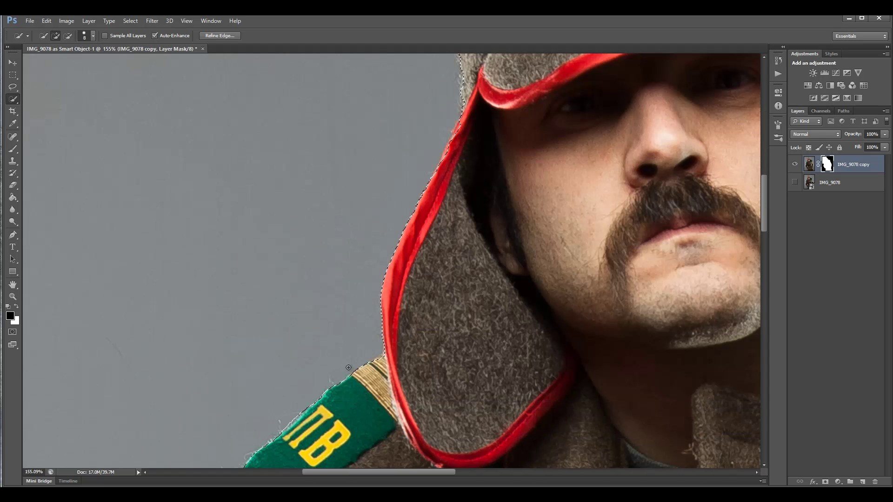
scroll(524, 147, up, 2)
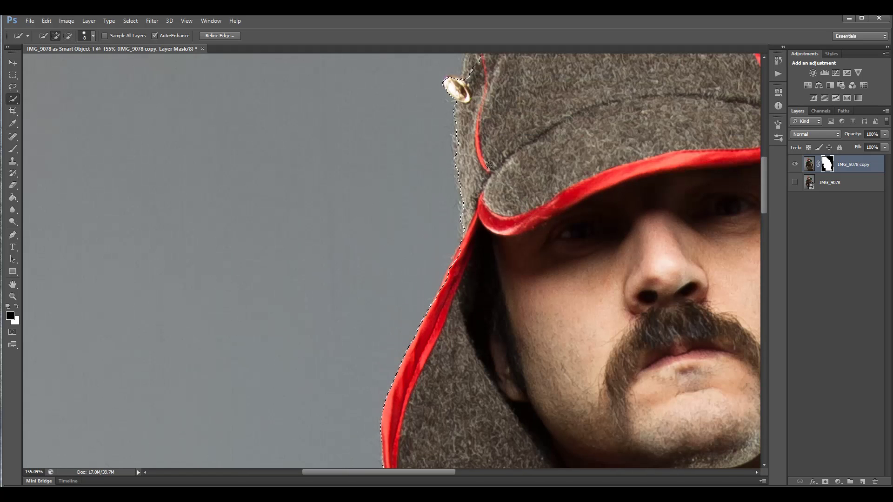
Step: Subtract the upper left side of the hat from the selection, from the brass button up to the pointed tip
scroll(498, 146, up, 5)
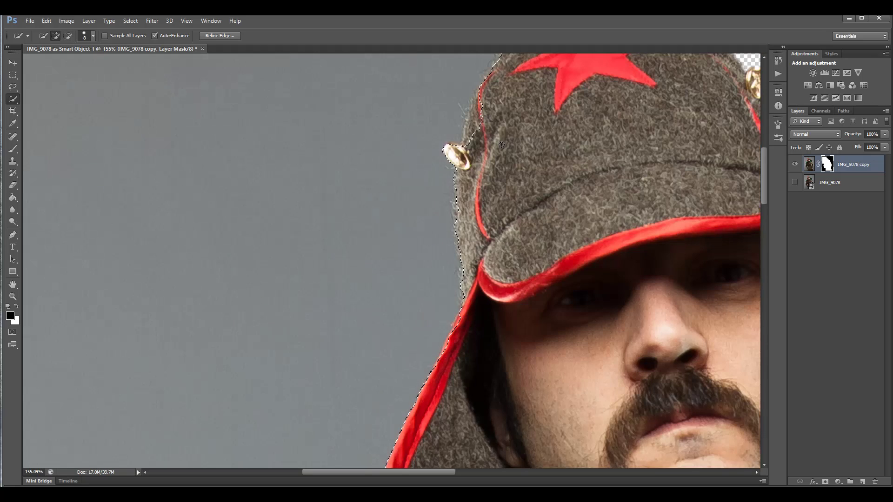
drag(471, 219, 483, 158)
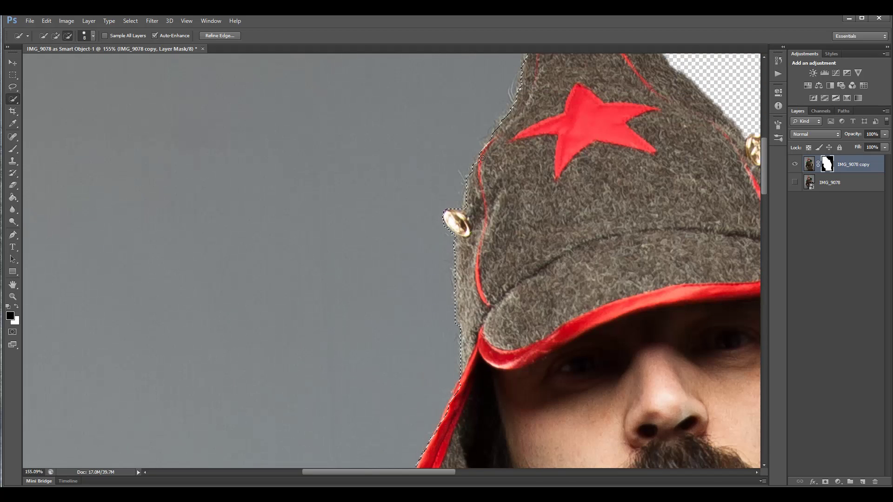
scroll(559, 143, up, 5)
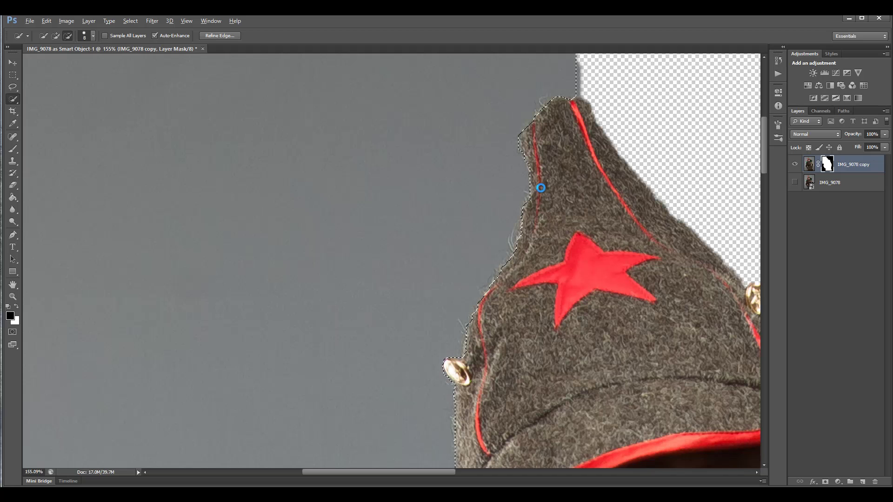
Step: Fill the selected grey background left of the soldier with black on the layer mask using the Paint Bucket, and clear the selection
scroll(547, 186, down, 8)
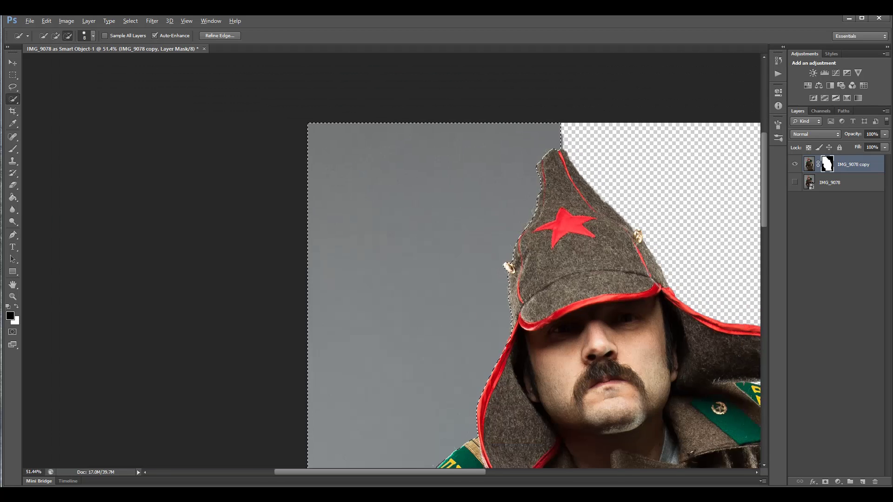
click(13, 198)
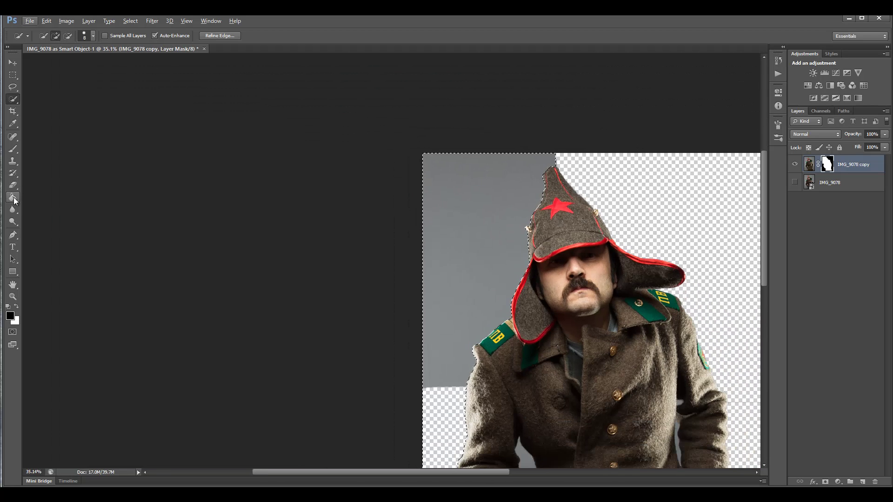
click(449, 296)
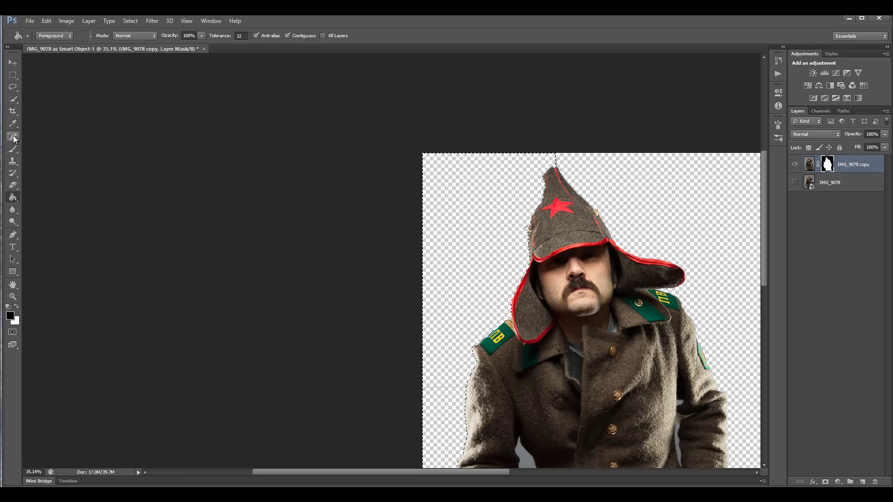
click(13, 74)
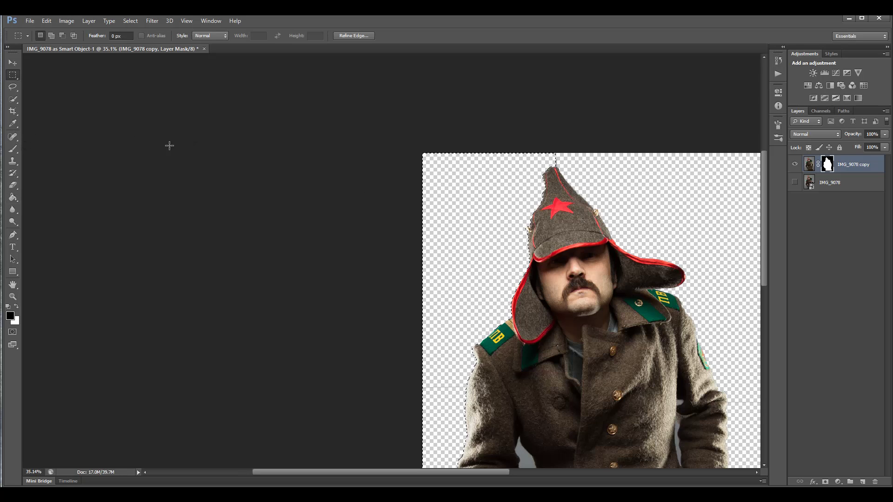
click(169, 146)
key(Return)
Step: Brush black on the layer mask over the thin grey line left above the hat's pointed tip
scroll(561, 165, up, 5)
scroll(562, 165, up, 2)
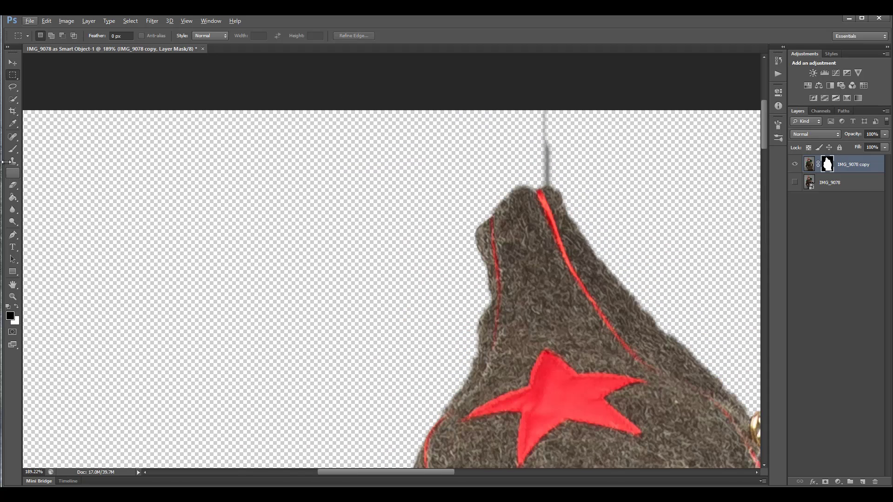
click(12, 149)
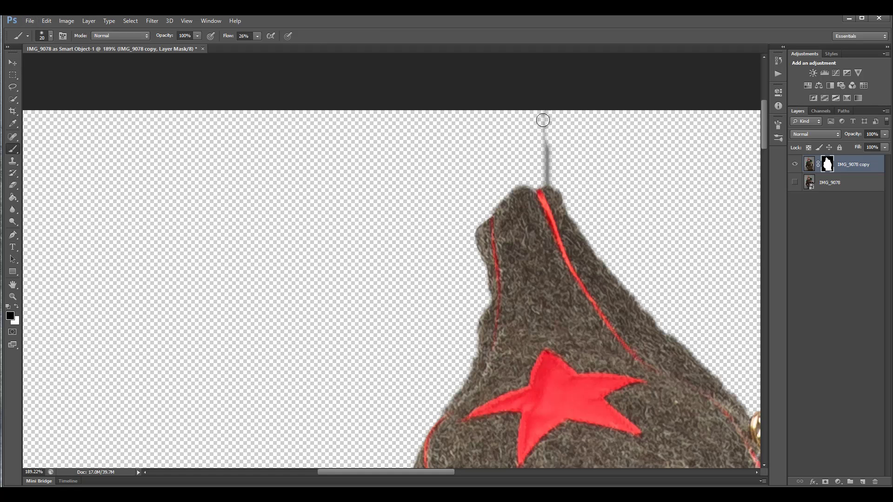
mouse_move(543, 119)
mouse_down()
mouse_move(553, 170)
mouse_move(546, 179)
mouse_move(560, 154)
mouse_move(543, 116)
mouse_move(564, 108)
mouse_move(549, 171)
mouse_move(535, 171)
mouse_move(552, 161)
mouse_move(550, 124)
mouse_move(556, 157)
mouse_up()
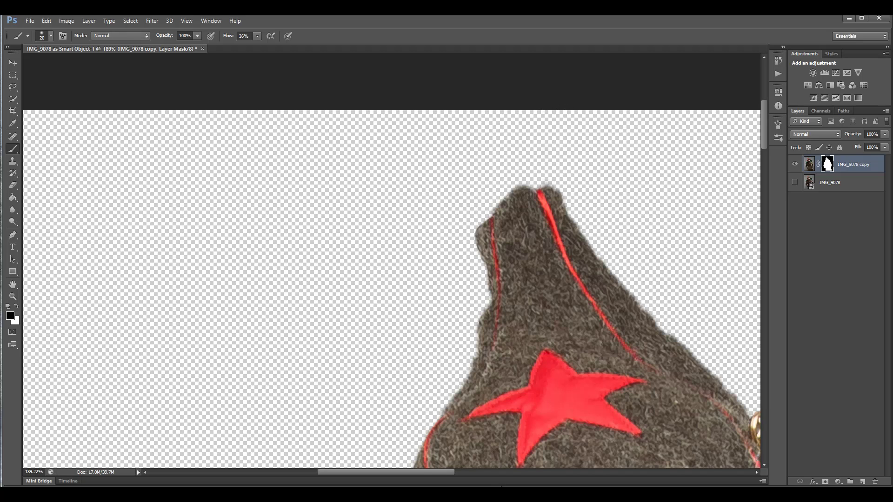
Step: Brush black on the mask over the faint horizontal line between the right sleeve and the image edge
drag(419, 471, 545, 475)
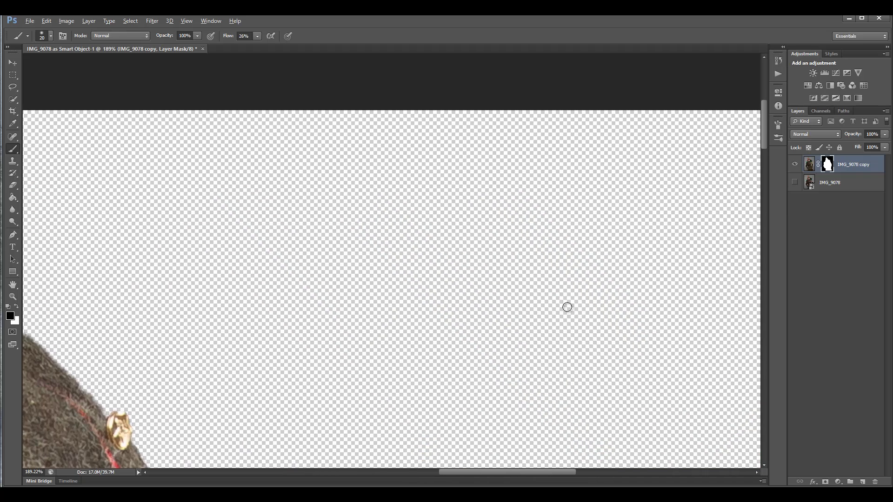
scroll(566, 307, down, 4)
drag(761, 148, 763, 284)
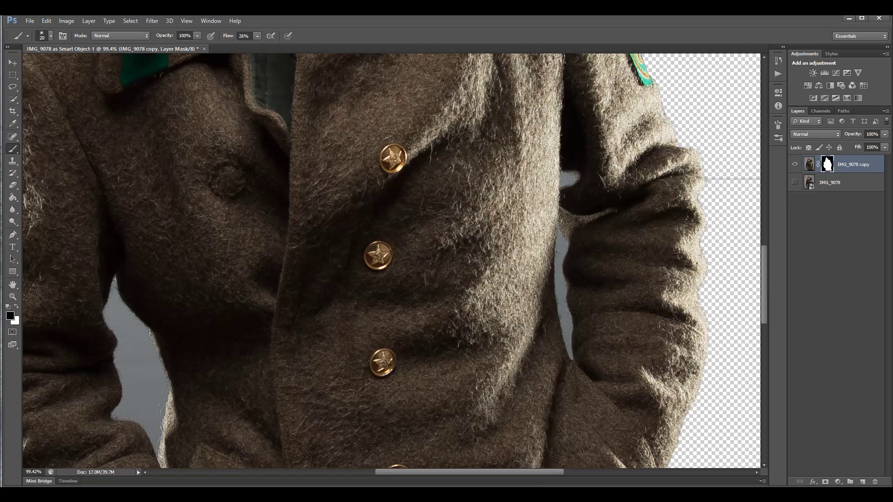
drag(531, 472, 585, 473)
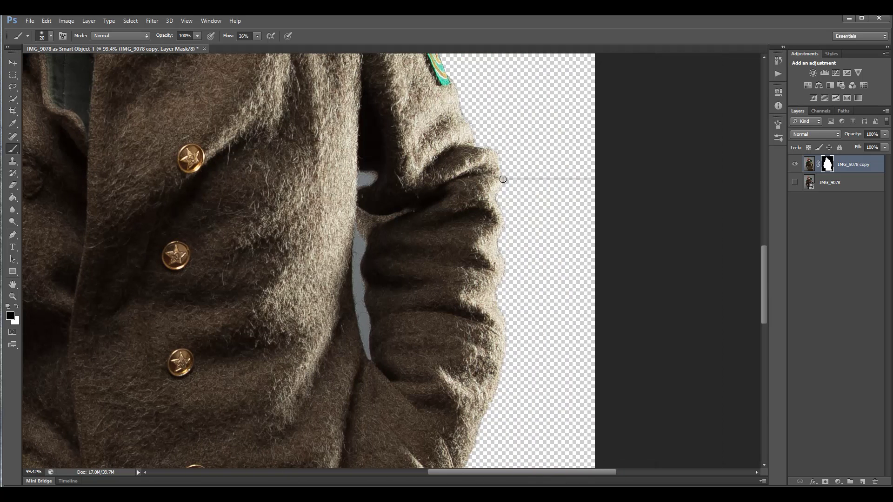
scroll(549, 173, up, 5)
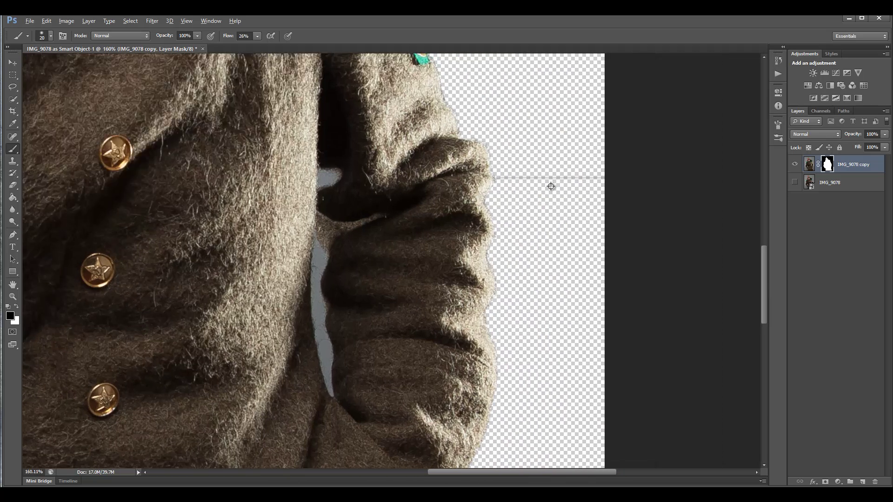
mouse_move(609, 168)
mouse_down()
mouse_move(658, 167)
mouse_move(592, 163)
mouse_move(487, 175)
mouse_move(451, 157)
mouse_move(487, 166)
mouse_up()
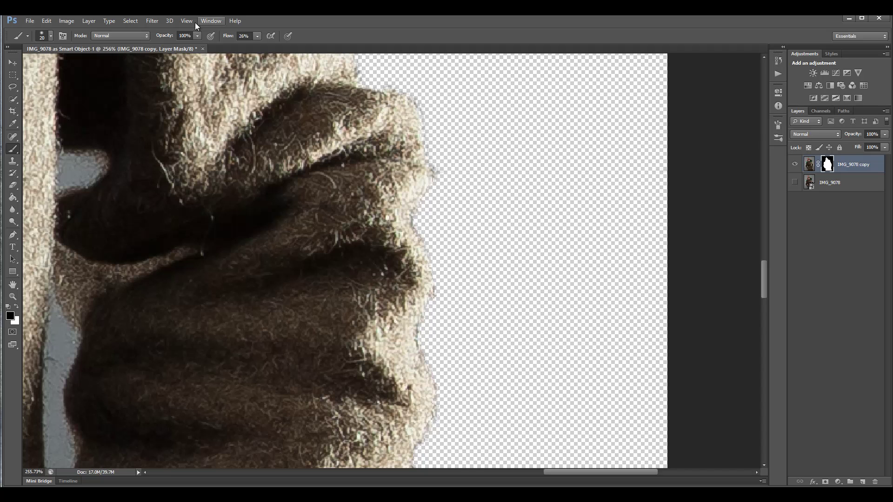
Step: Reduce the brush size to 9 and mask away the grey fringe along the right sleeve's outer edge, from the elbow folds up to the green patch
scroll(450, 161, up, 3)
scroll(439, 167, up, 2)
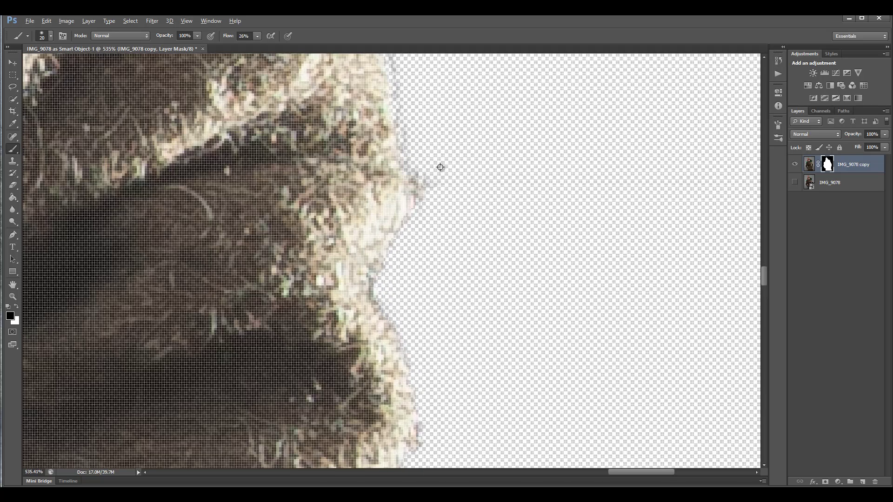
scroll(446, 152, down, 2)
key(bracketleft)
key(bracketleft)
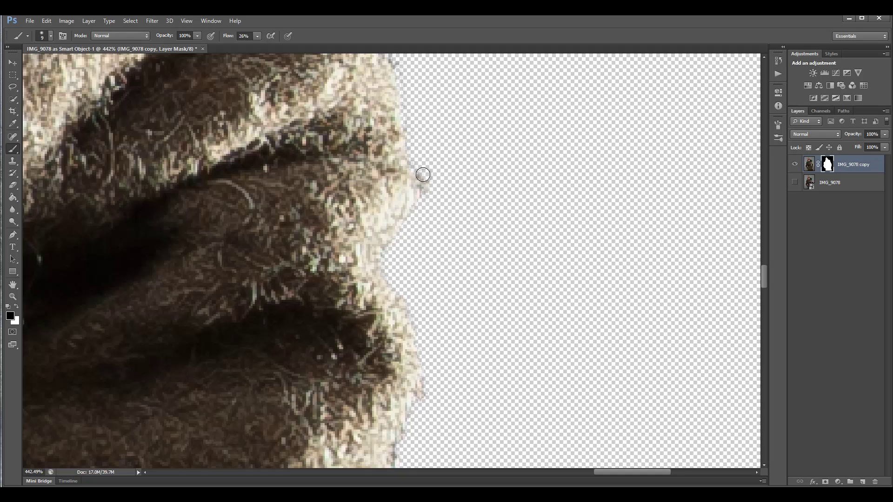
scroll(434, 113, up, 3)
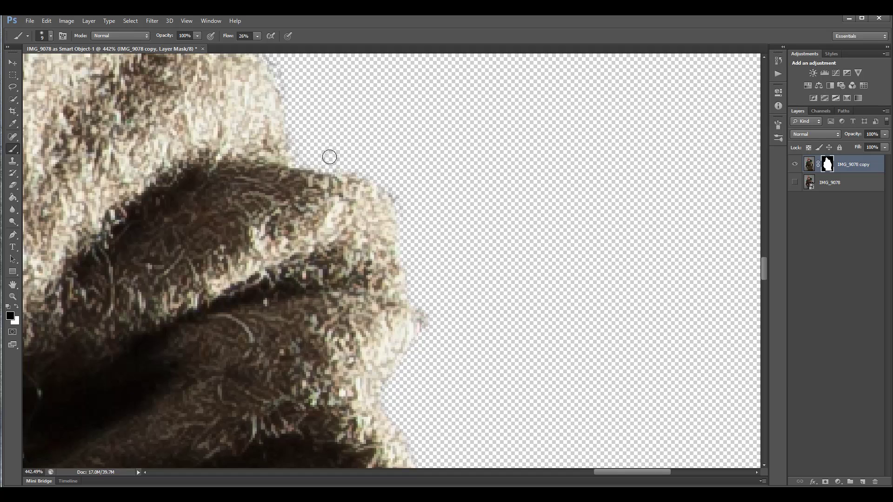
scroll(325, 153, up, 3)
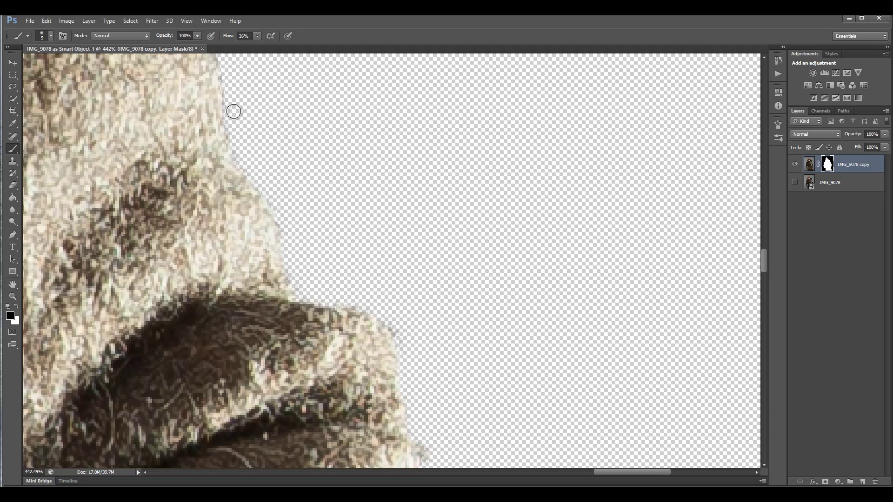
scroll(263, 162, up, 3)
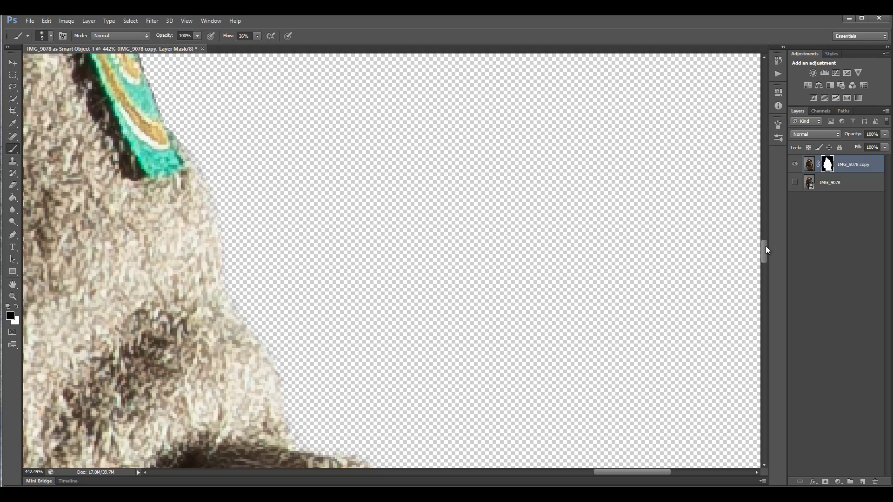
Step: Mask away the grey fringe and stray fibres along the outer edge of the right sleeve's elbow folds
mouse_move(764, 250)
mouse_down()
mouse_move(764, 298)
mouse_move(761, 281)
mouse_up()
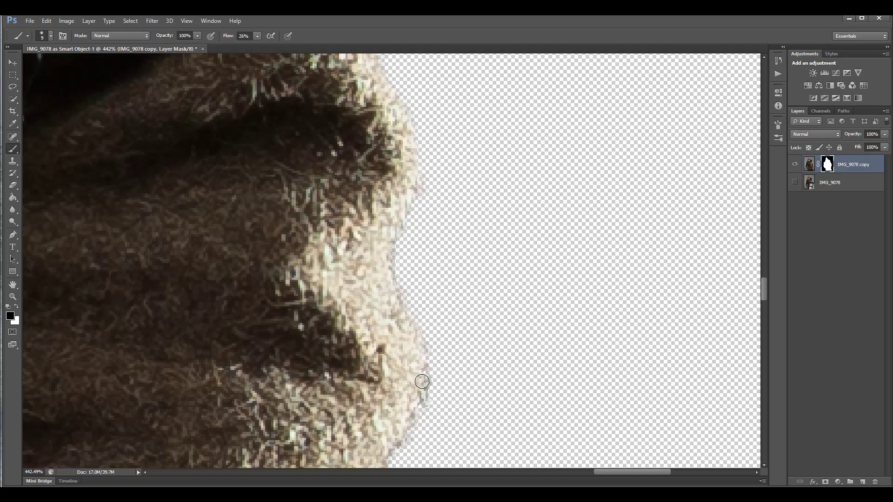
scroll(487, 301, down, 3)
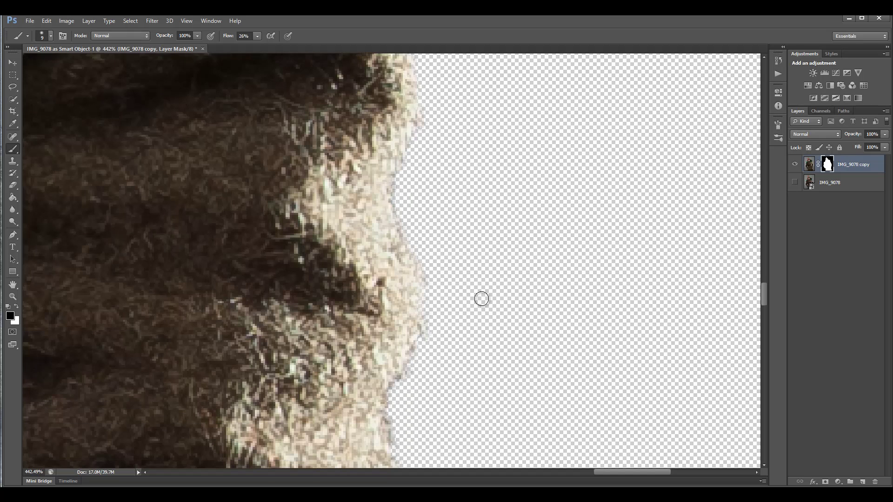
scroll(458, 292, down, 1)
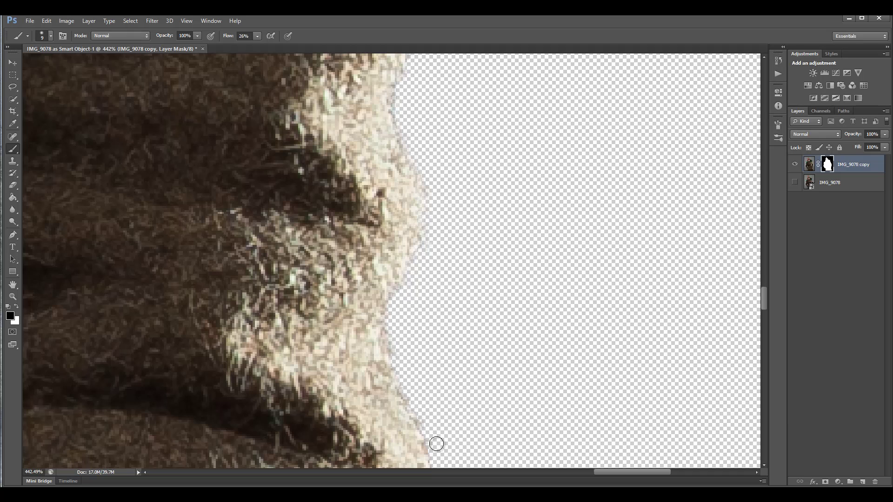
scroll(461, 349, down, 3)
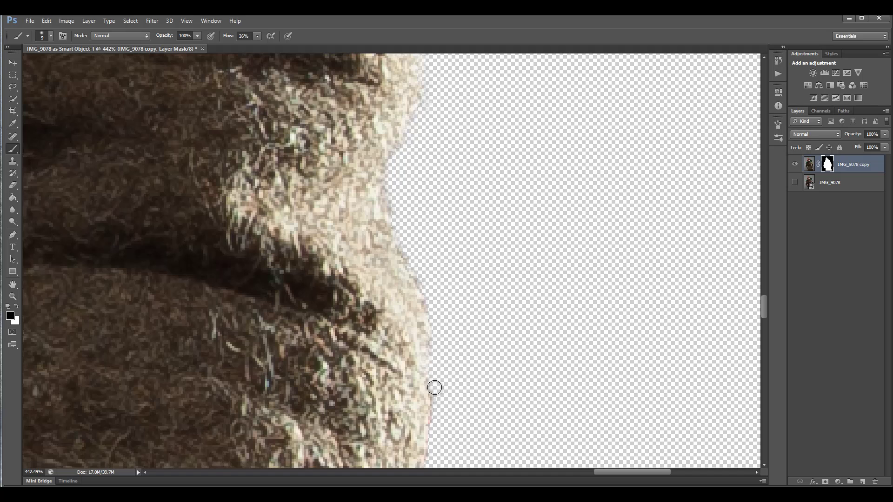
scroll(467, 326, down, 2)
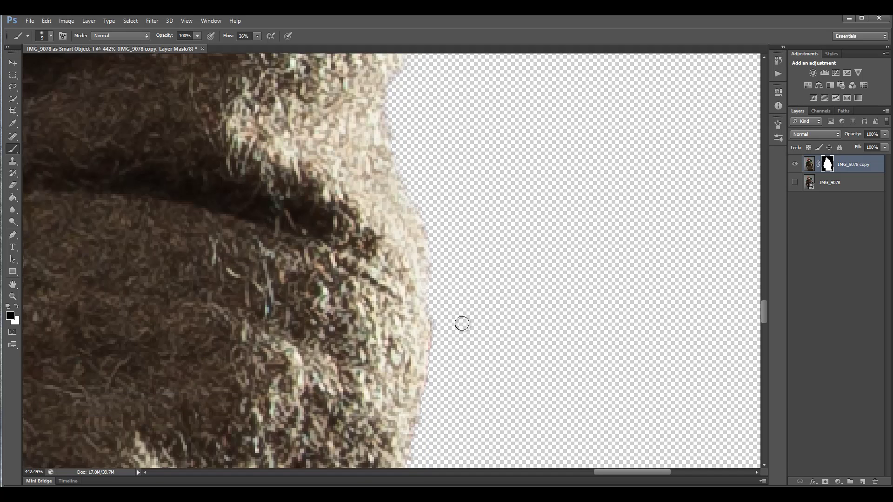
scroll(461, 321, down, 2)
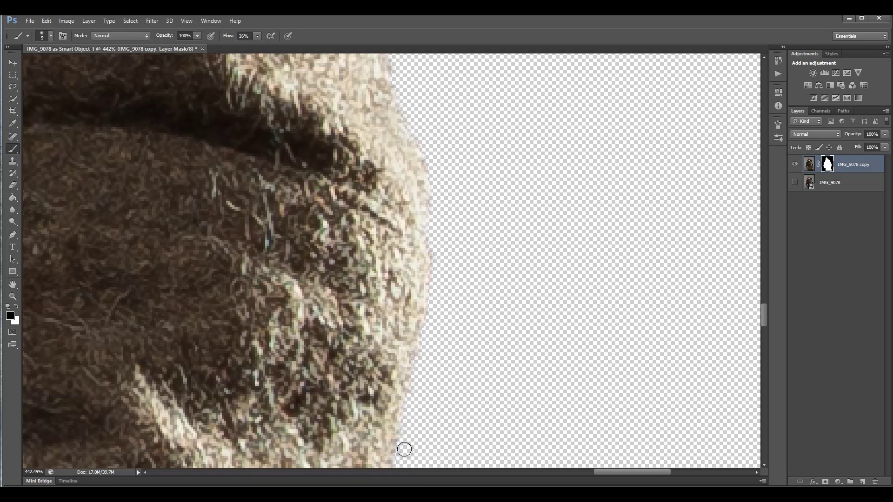
Step: Clean the mask edge down the right forearm to where the sleeve meets the side of the coat
scroll(441, 336, down, 4)
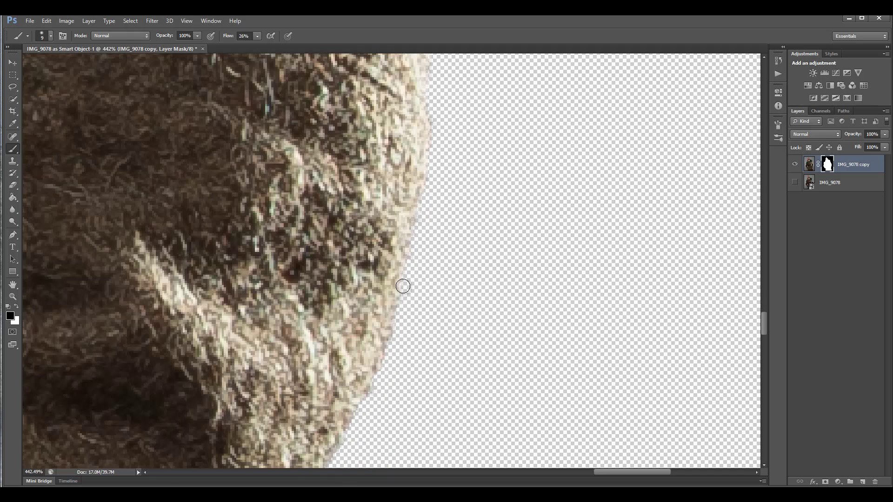
scroll(431, 308, down, 2)
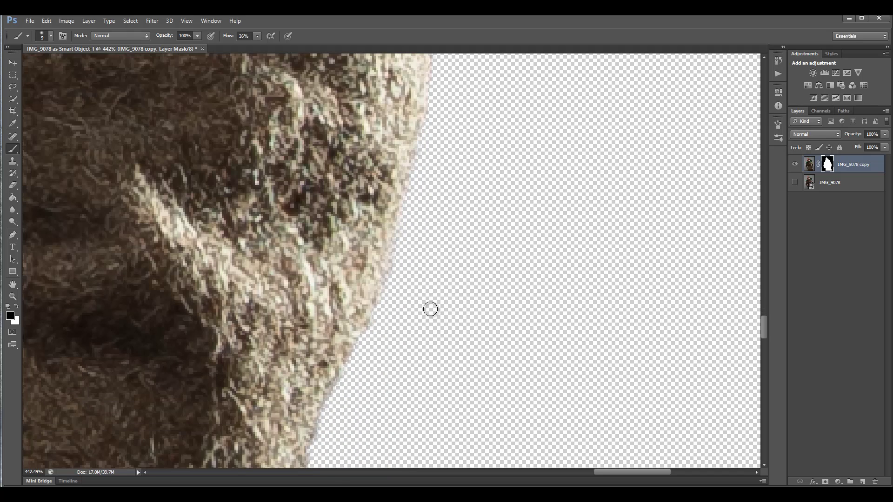
scroll(430, 309, down, 2)
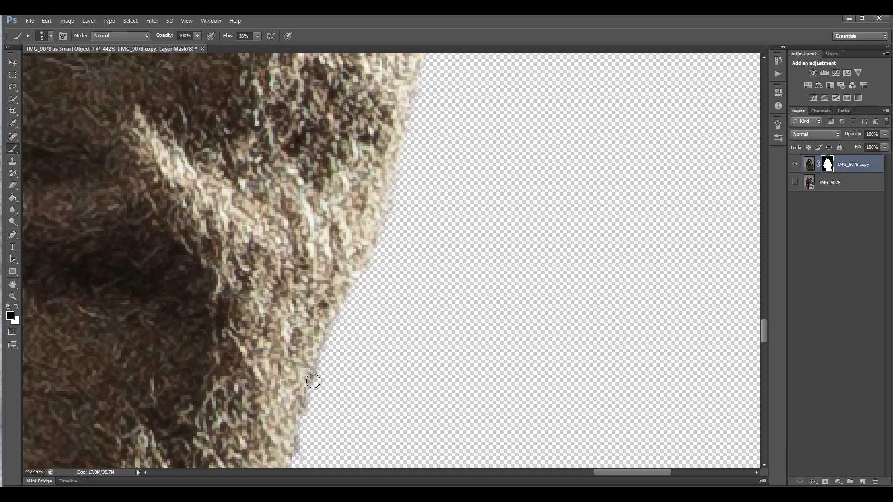
scroll(341, 355, down, 4)
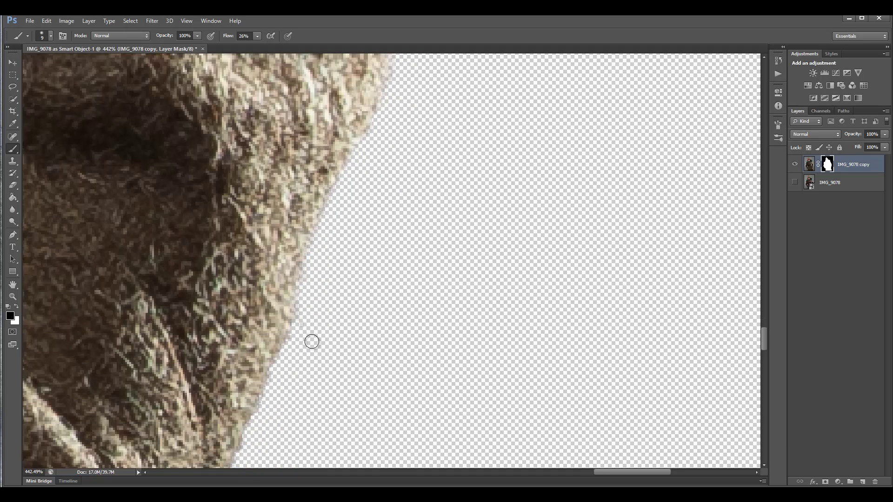
scroll(307, 312, down, 3)
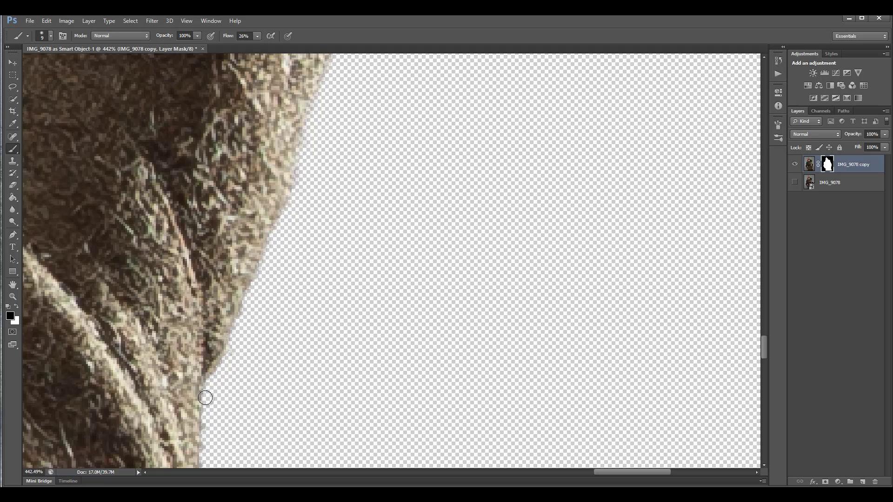
scroll(235, 361, down, 3)
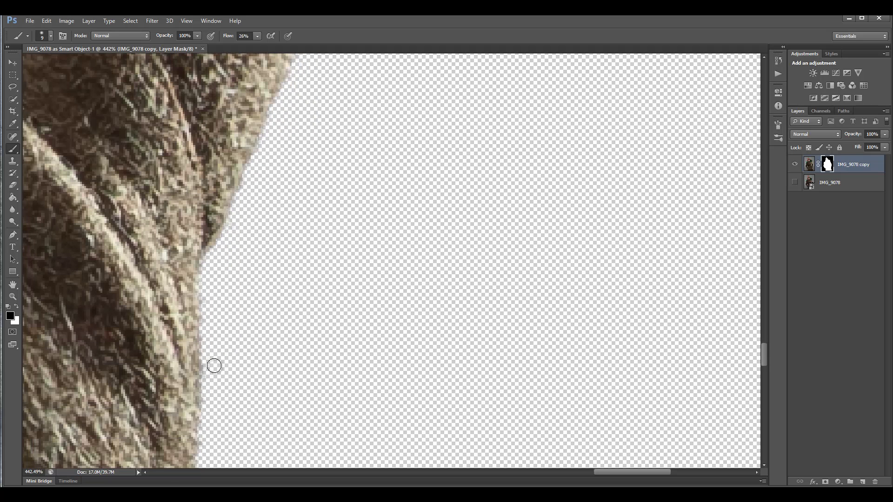
Step: Quick-select the grey background gap enclosed between the left arm and the coat
scroll(333, 241, down, 5)
scroll(333, 242, down, 3)
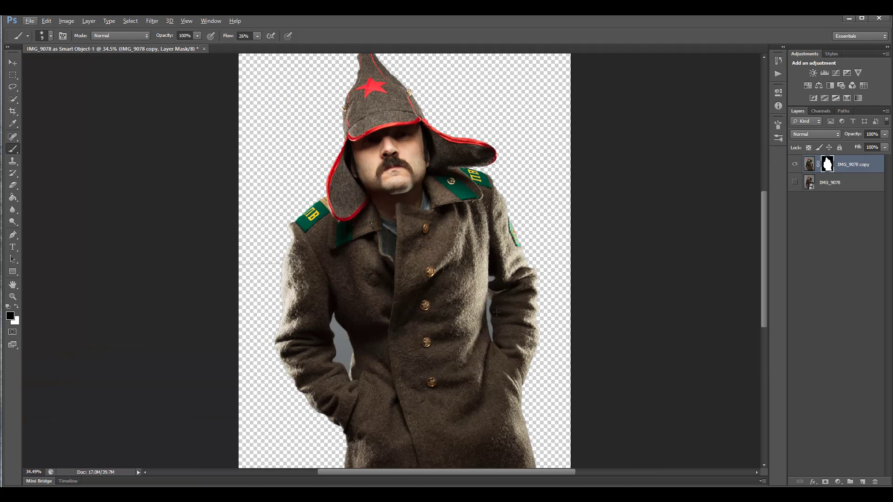
scroll(324, 381, up, 5)
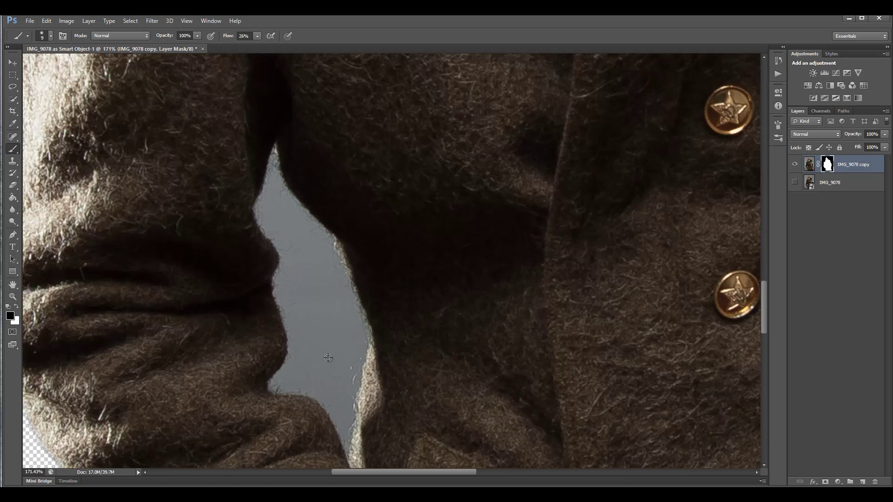
click(17, 100)
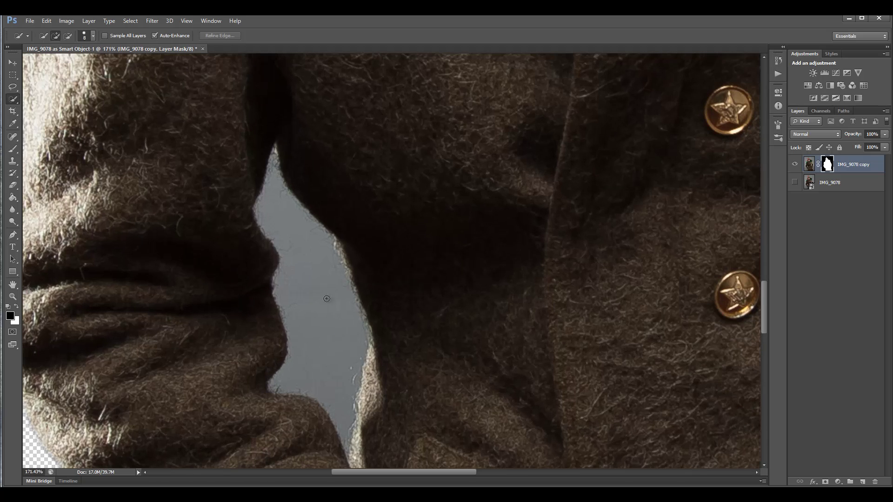
mouse_move(303, 261)
mouse_down()
mouse_move(314, 299)
mouse_move(375, 303)
mouse_up()
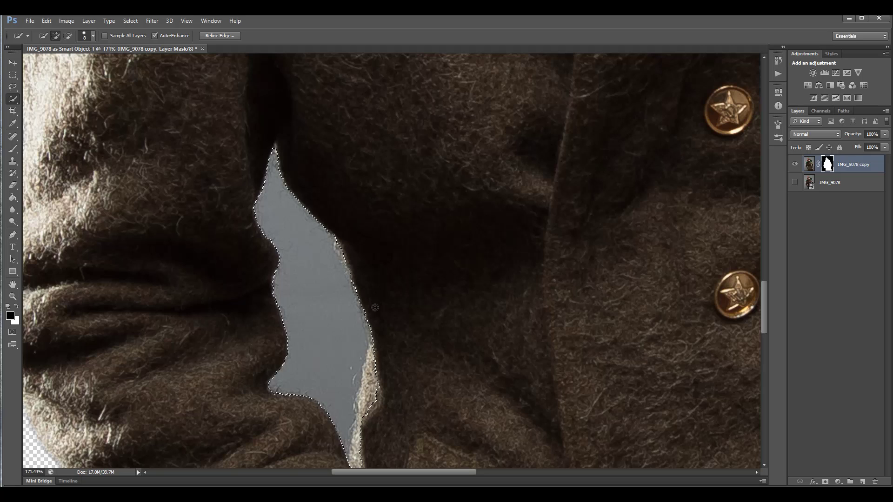
Step: Trim the pale coat edge out of the selected gap beside the left arm, and fill the selection with black on the layer mask
scroll(375, 308, down, 2)
key(alt)
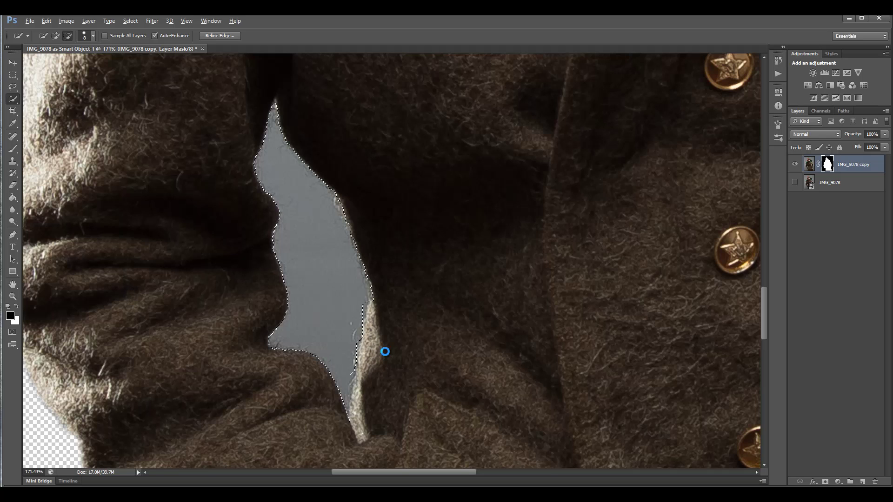
scroll(363, 402, up, 4)
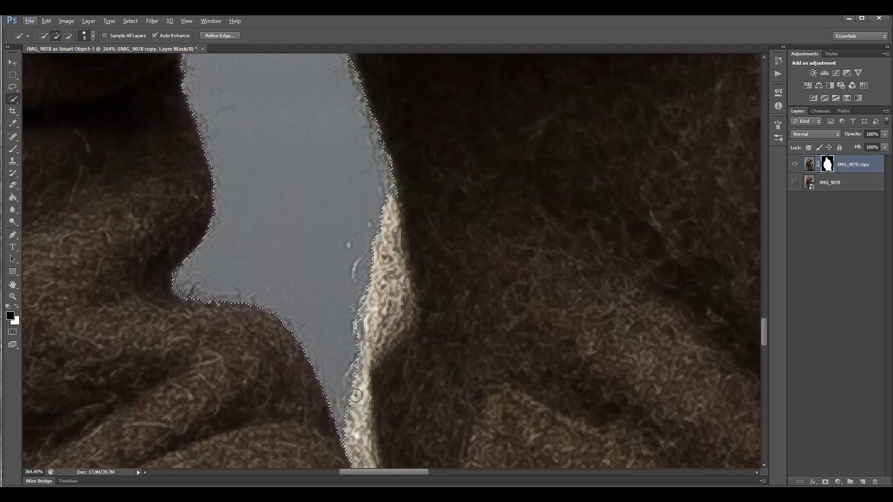
scroll(356, 340, down, 3)
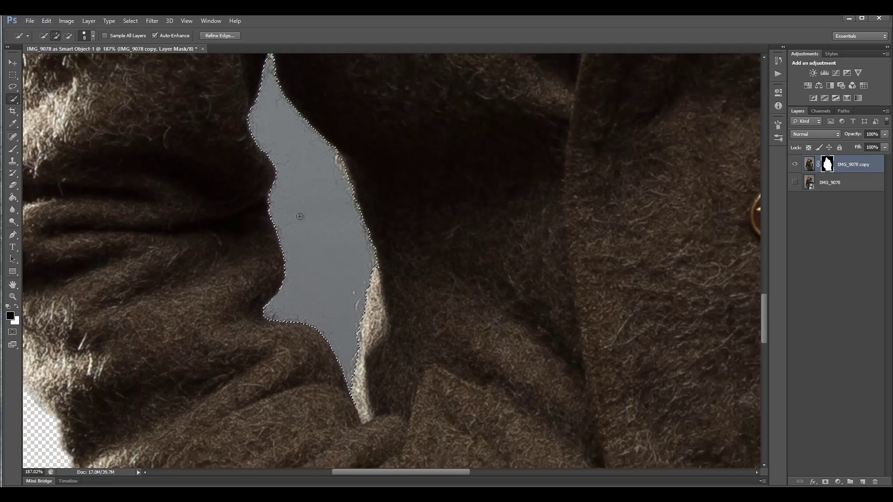
scroll(301, 223, up, 3)
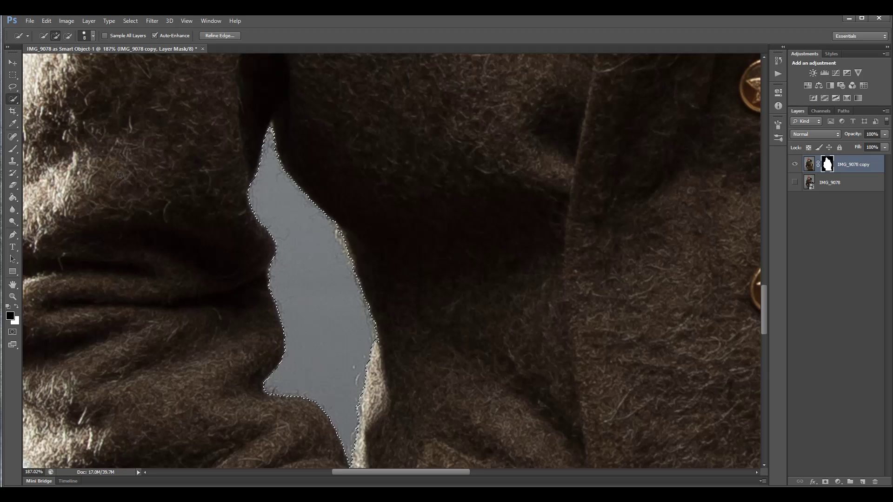
click(13, 197)
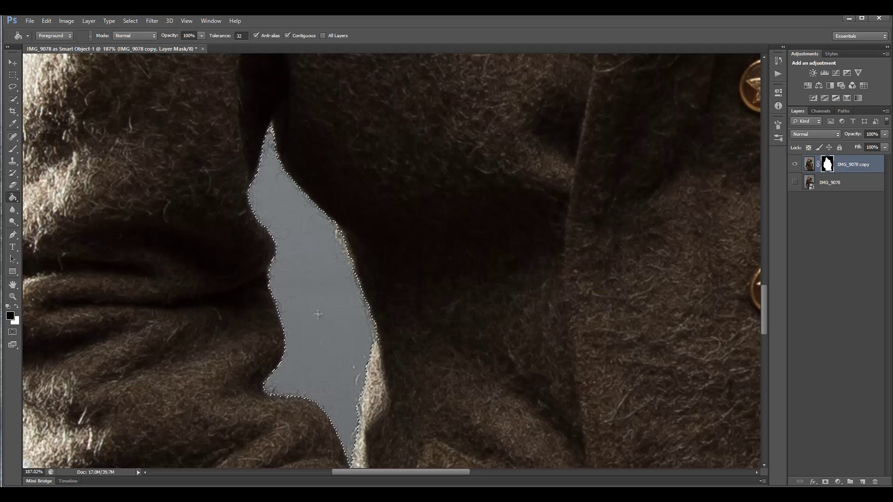
click(326, 260)
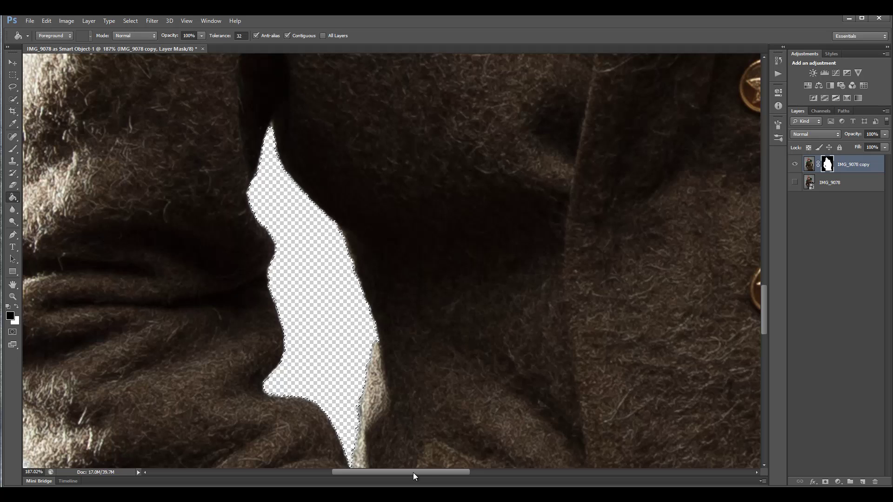
Step: Quick-select the narrow grey gap between the right arm and the coat, subtracting the coat fabric caught near its upper end
drag(413, 473, 555, 472)
scroll(456, 240, up, 4)
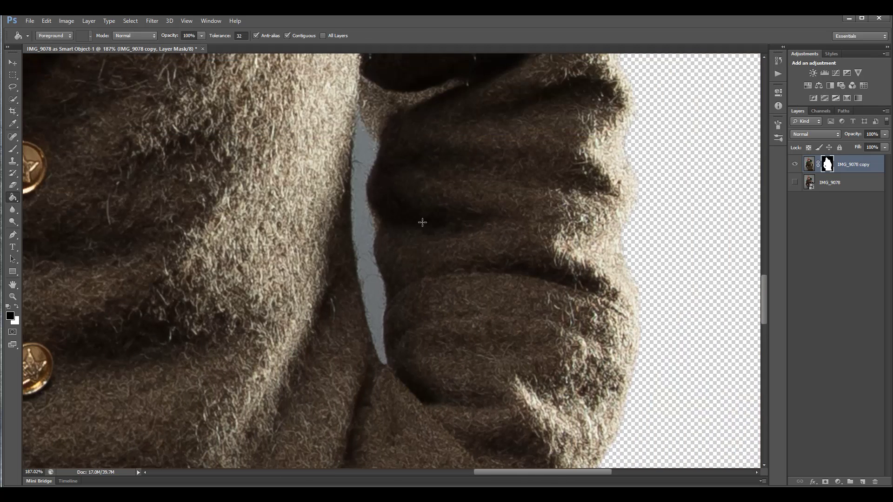
click(12, 99)
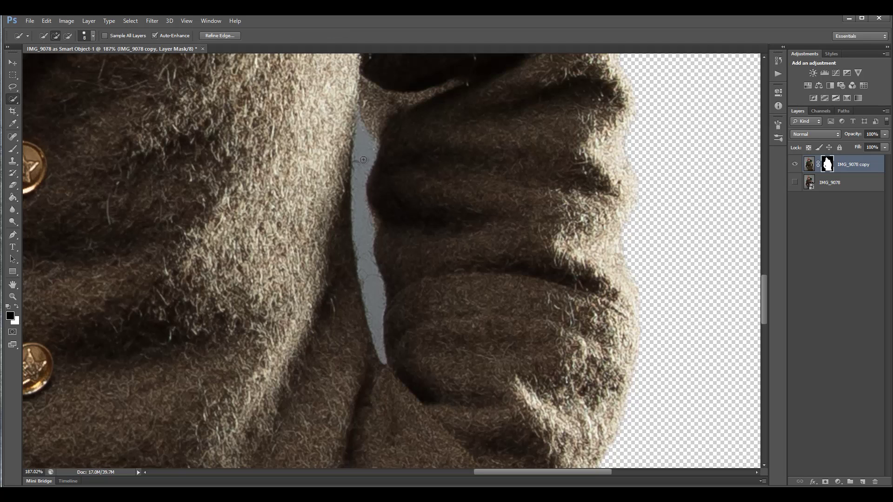
drag(362, 146, 362, 166)
drag(372, 289, 380, 317)
scroll(349, 135, up, 5)
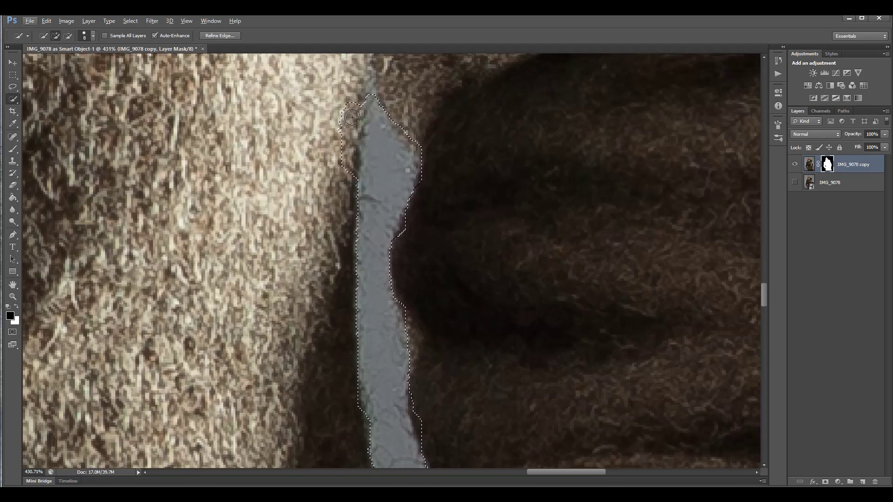
click(352, 117)
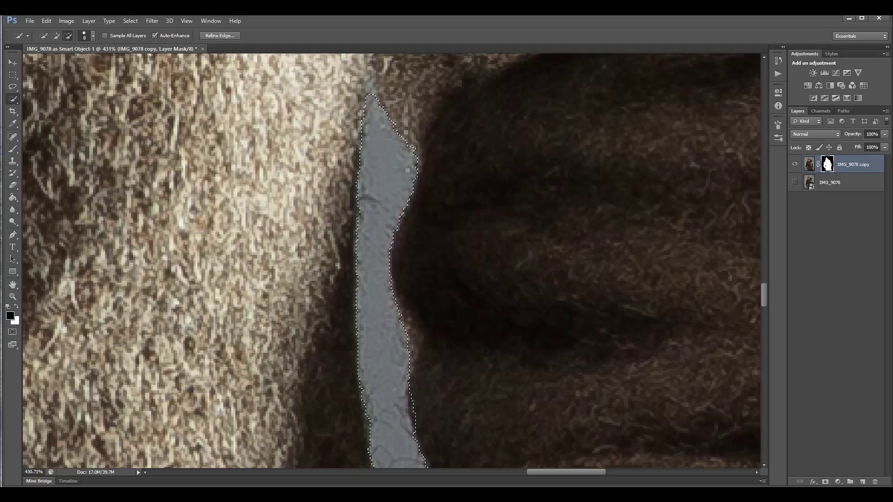
scroll(437, 266, down, 6)
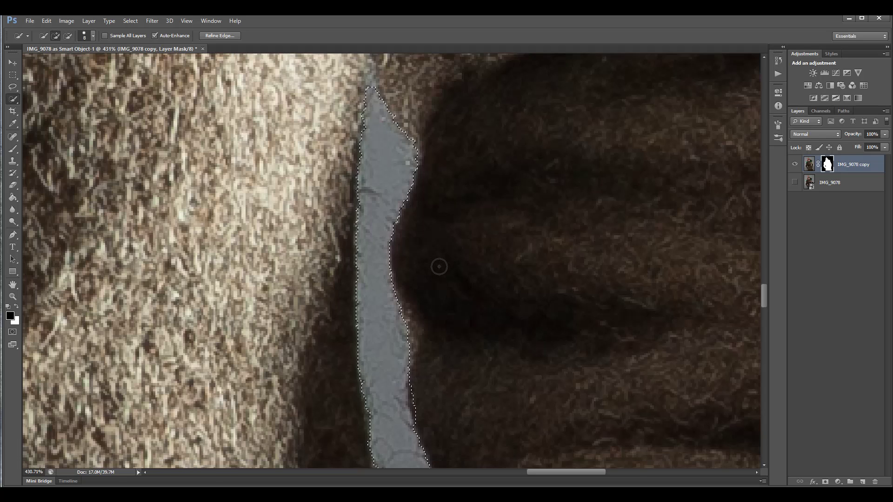
scroll(437, 266, down, 5)
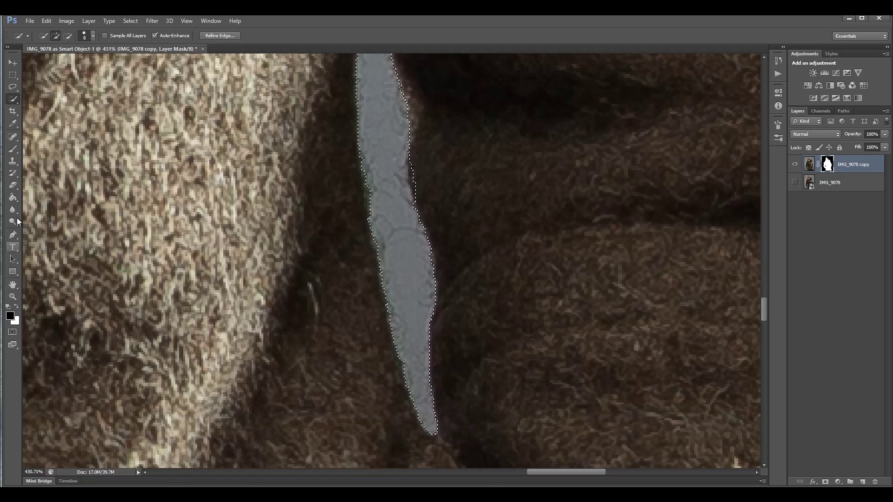
Step: Fill the selected gap beside the right arm with black on the layer mask and clear the selection
click(12, 197)
click(377, 218)
key(ctrl+d)
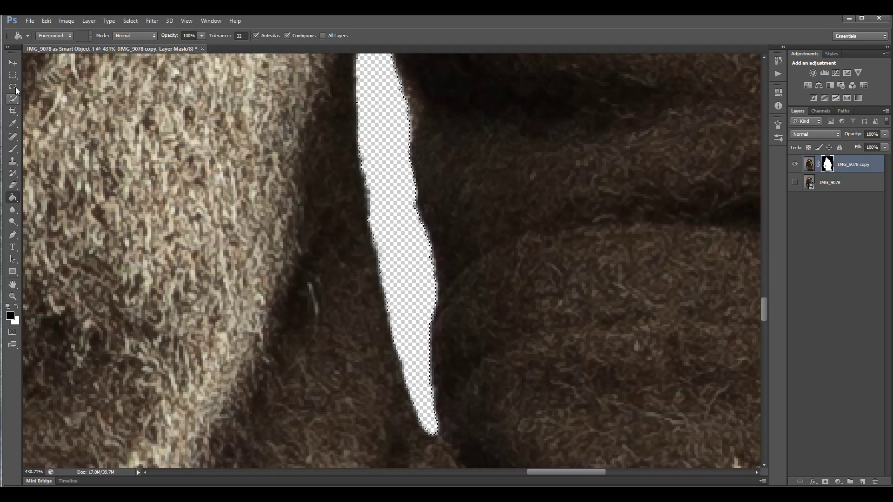
click(13, 75)
scroll(294, 206, down, 15)
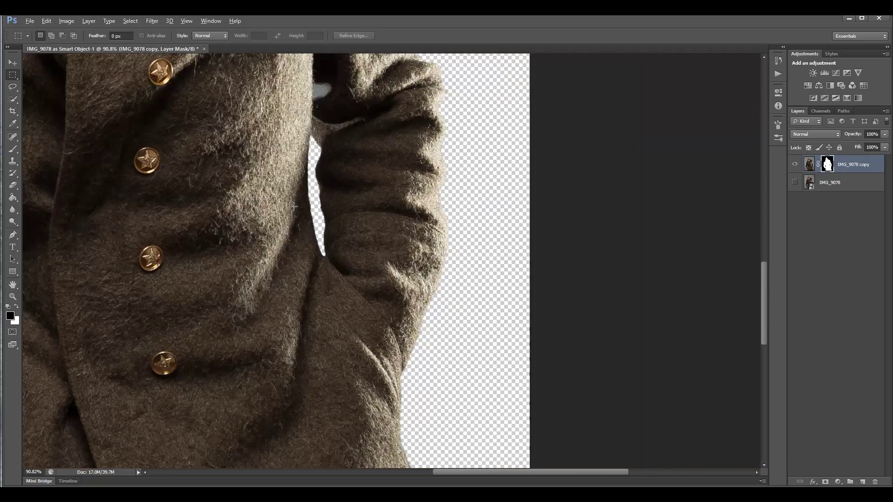
scroll(444, 290, up, 10)
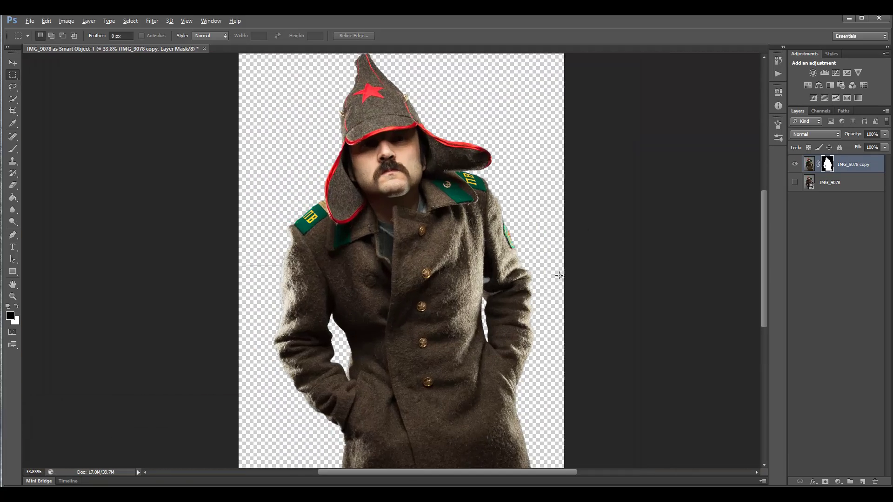
Step: Quick-select the small grey patch above the right arm gap, fill it with black on the mask, and deselect
scroll(445, 290, up, 3)
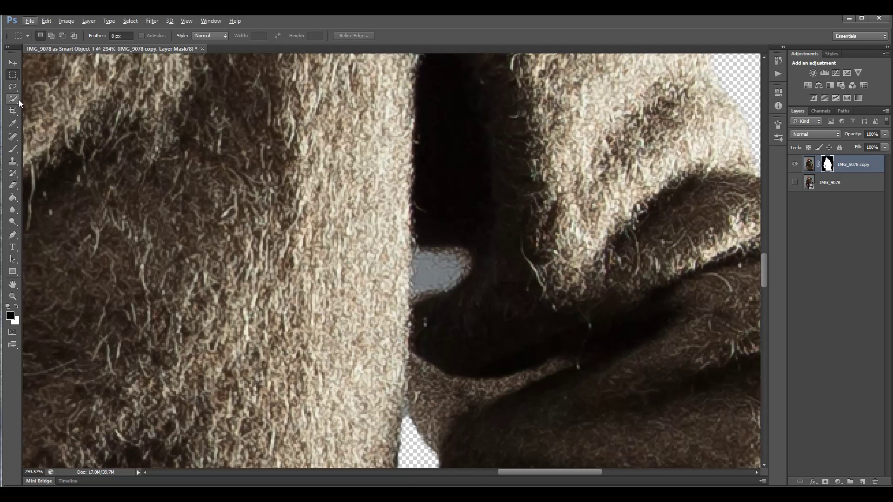
click(15, 99)
click(426, 267)
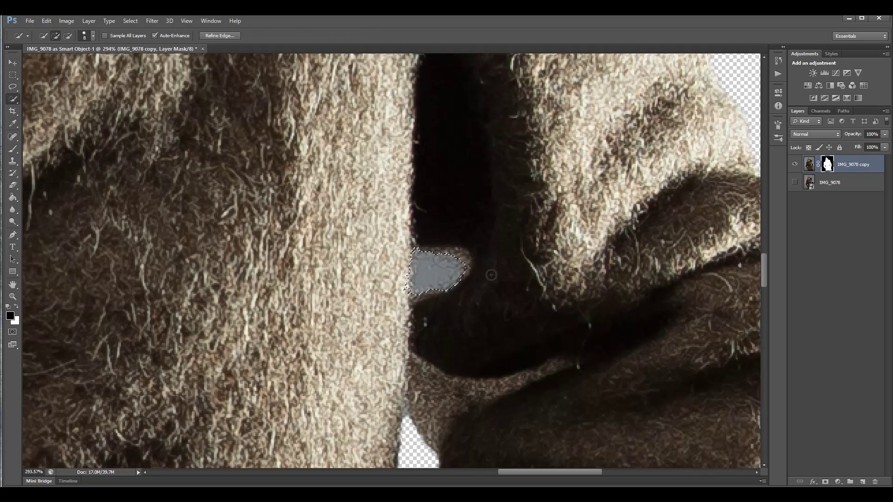
click(14, 197)
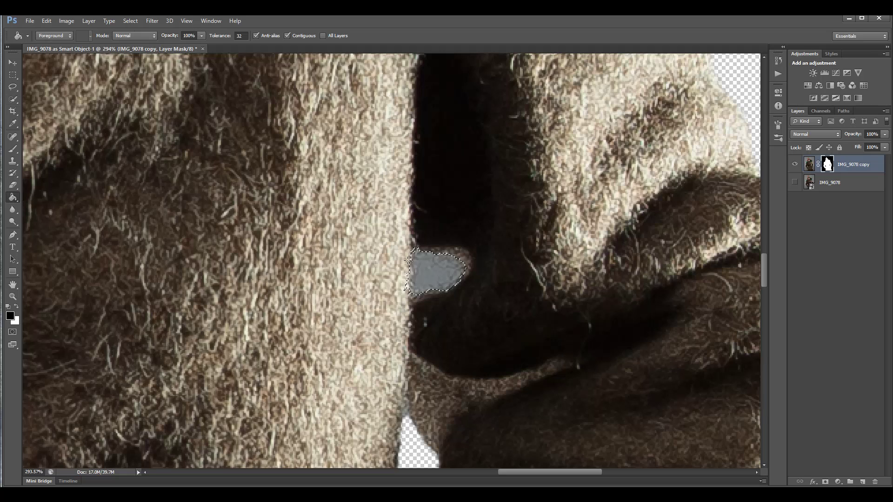
click(438, 270)
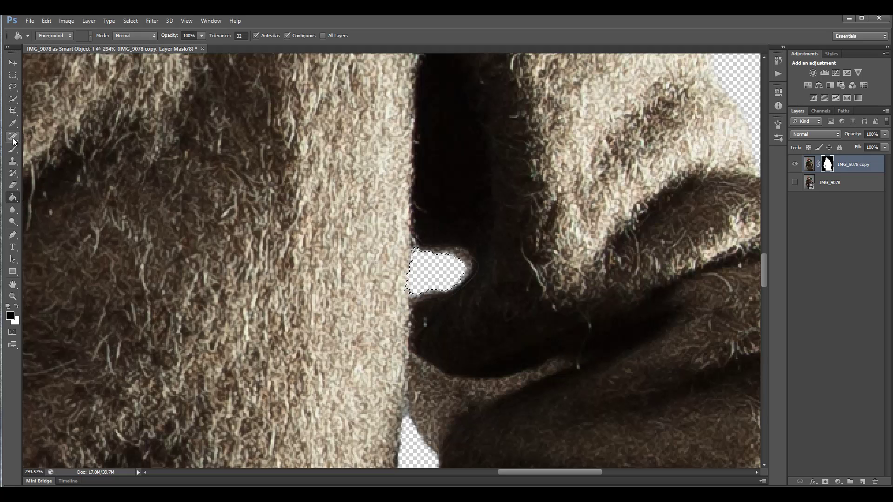
click(12, 74)
scroll(142, 183, down, 5)
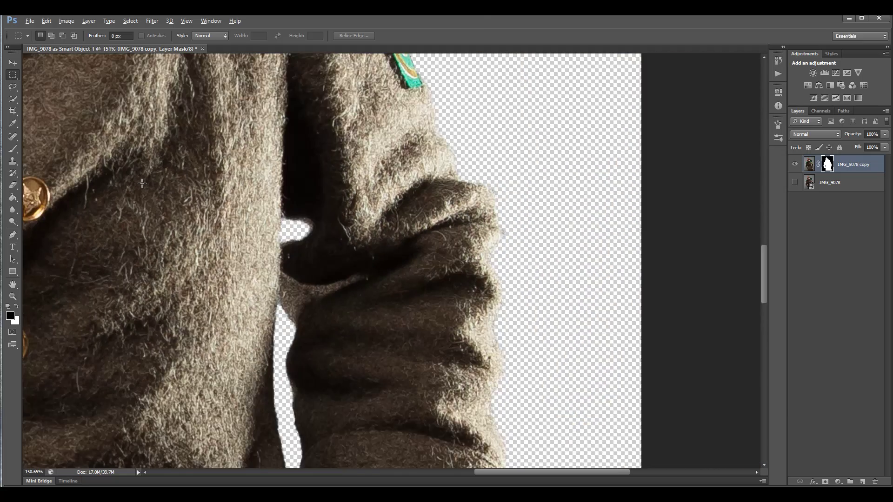
scroll(142, 184, down, 4)
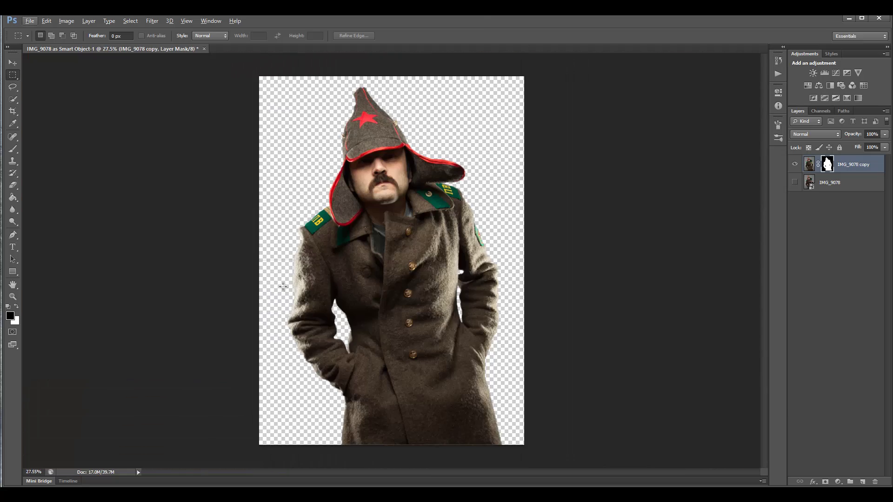
Step: Brush black on the mask over the faint background line and the grey fringe along the left sleeve's outer edge, from shoulder to above the elbow
scroll(283, 286, up, 7)
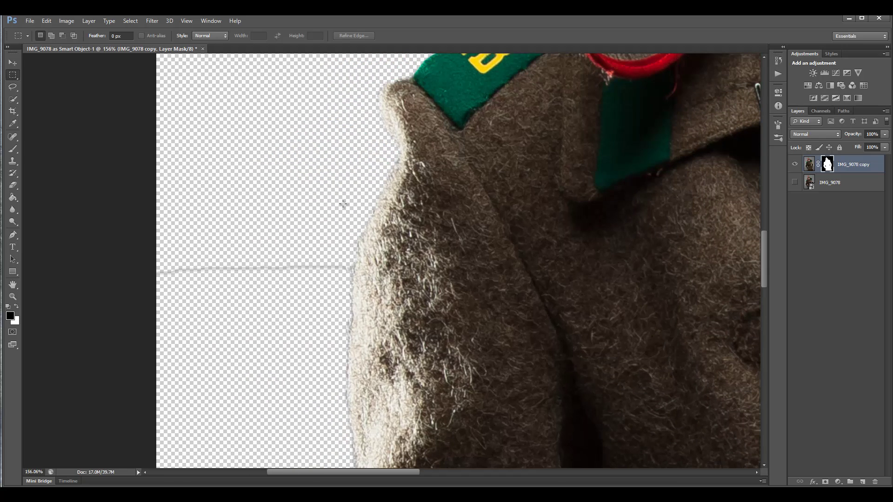
click(13, 148)
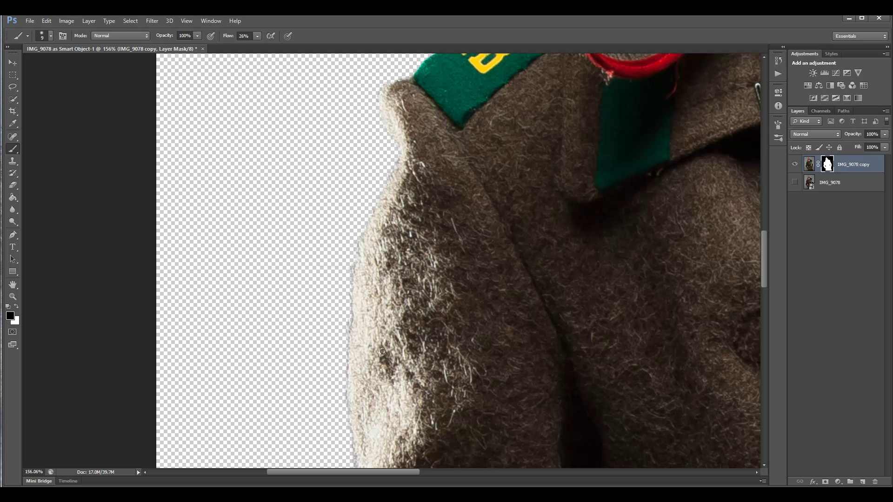
scroll(383, 352, up, 5)
drag(399, 92, 400, 99)
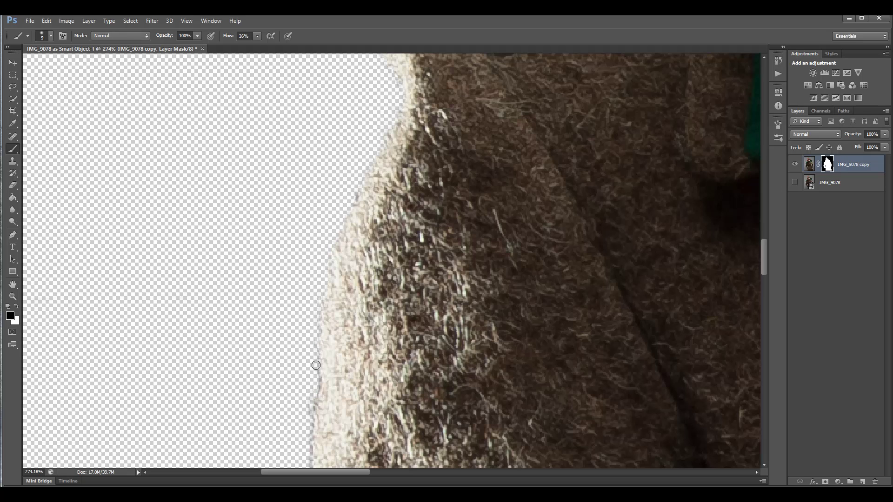
scroll(297, 343, down, 5)
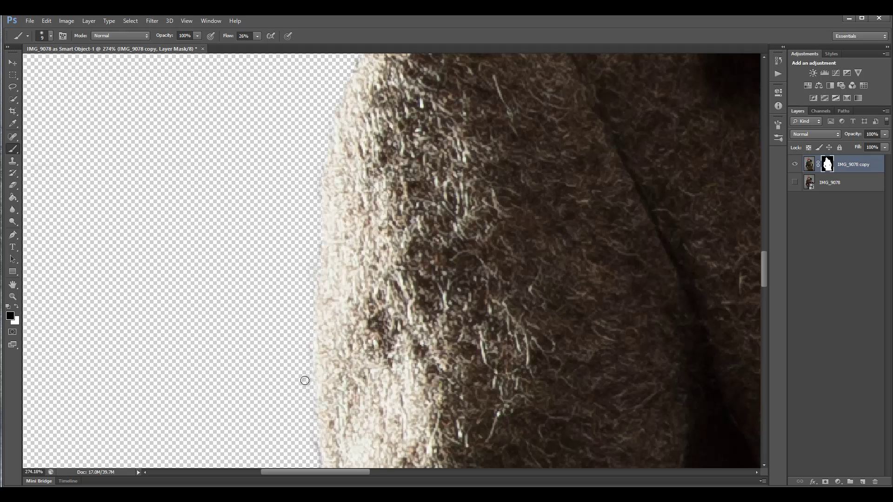
scroll(295, 303, down, 4)
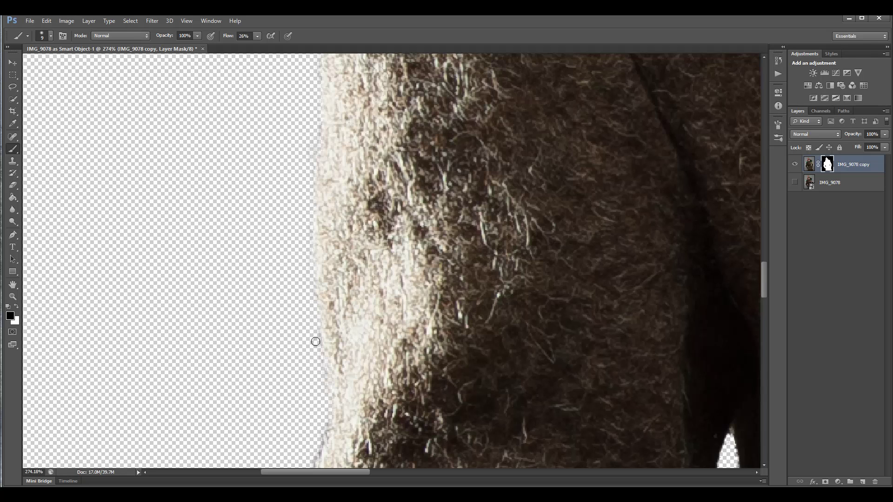
scroll(316, 341, down, 3)
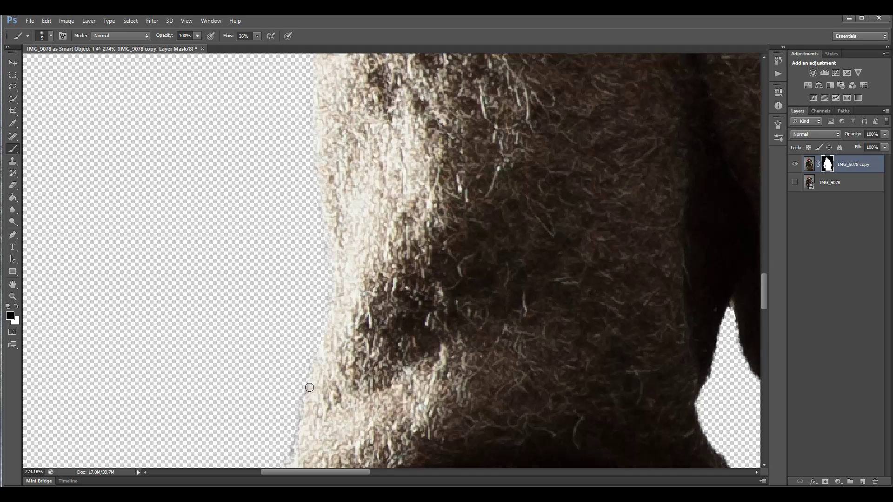
Step: Mask away the grey fringe around the left sleeve's elbow folds and down the forearm's outer edge
scroll(279, 348, down, 6)
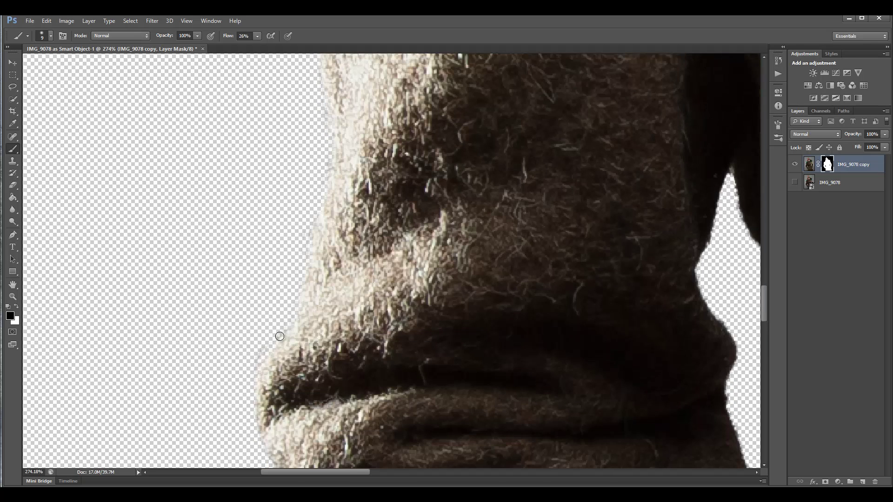
scroll(253, 358, down, 6)
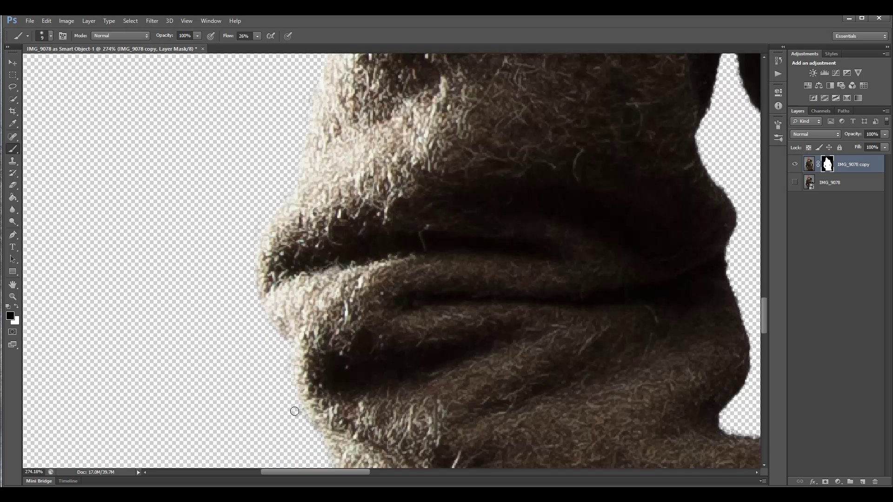
scroll(297, 391, down, 3)
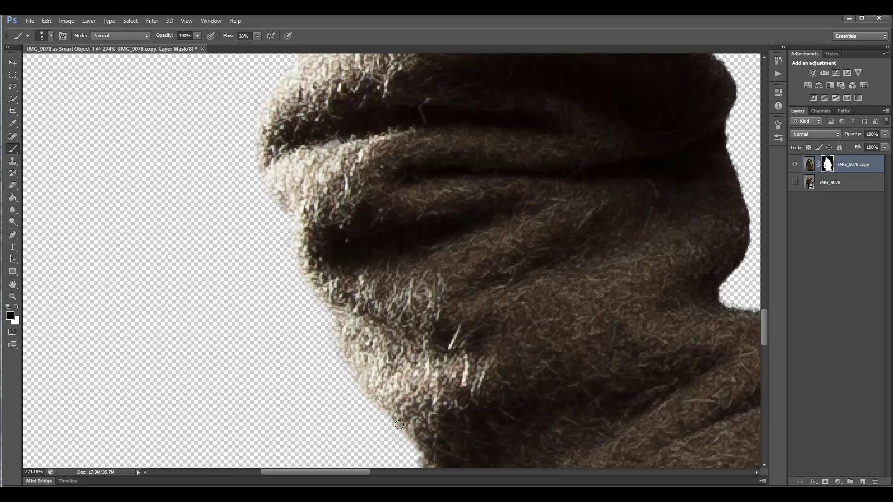
scroll(398, 423, down, 6)
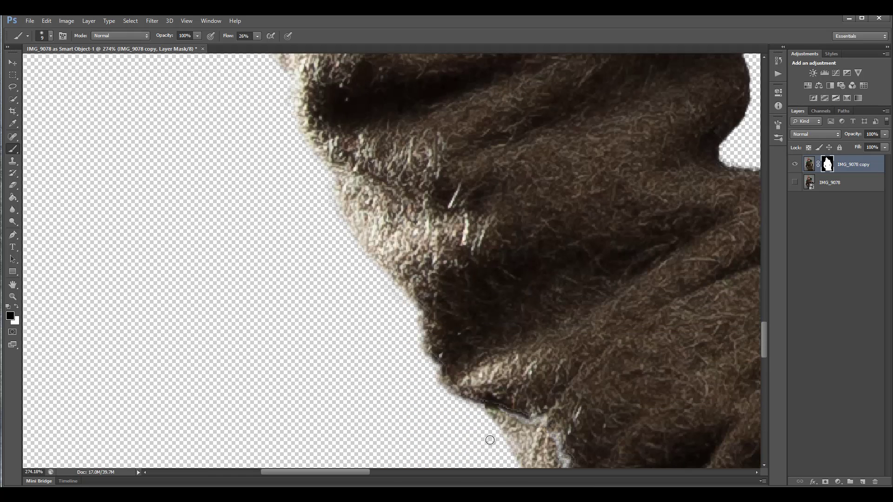
scroll(485, 425, down, 5)
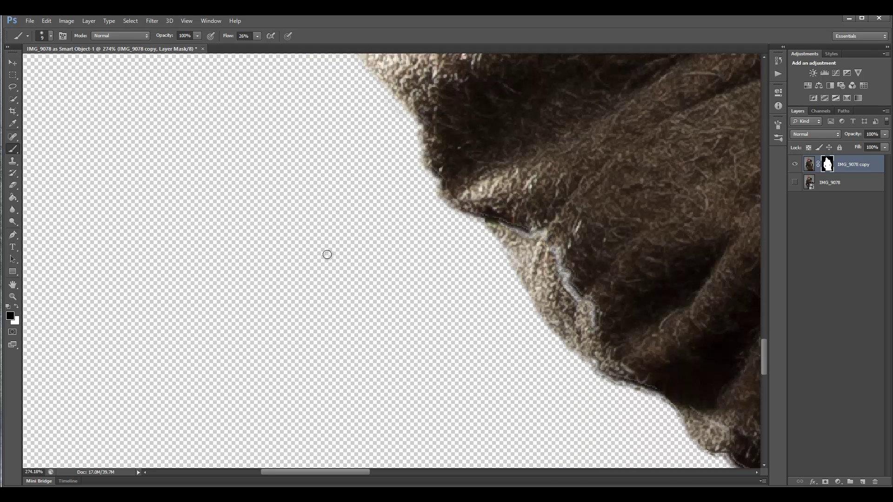
Step: Paint white on the mask to restore the missing sleeve fabric along the fold and lower edge of the left forearm
click(17, 306)
drag(555, 258, 568, 273)
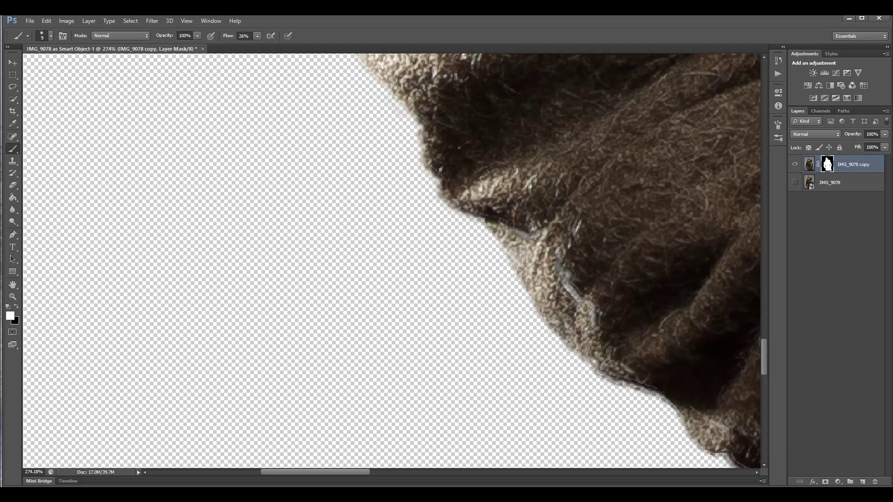
mouse_move(517, 228)
mouse_down()
mouse_move(556, 235)
mouse_move(563, 279)
mouse_move(548, 245)
mouse_move(561, 276)
mouse_move(597, 303)
mouse_move(586, 312)
mouse_move(612, 335)
mouse_move(611, 353)
mouse_up()
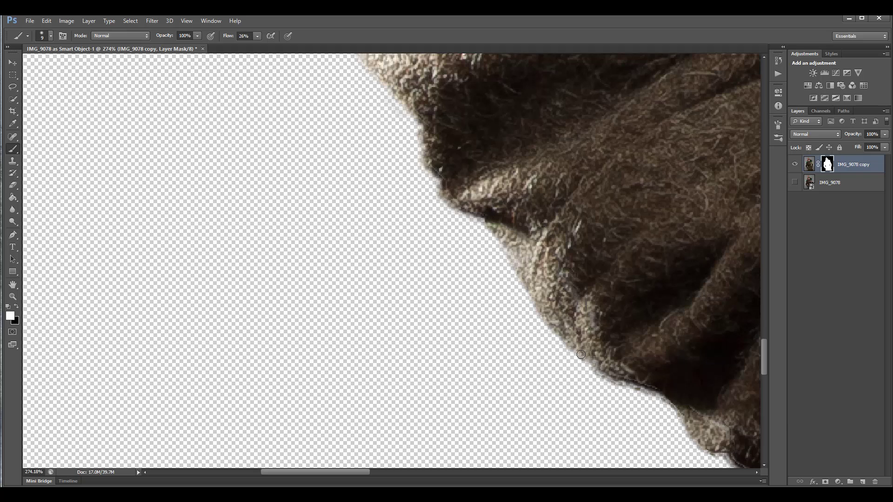
drag(639, 385, 675, 407)
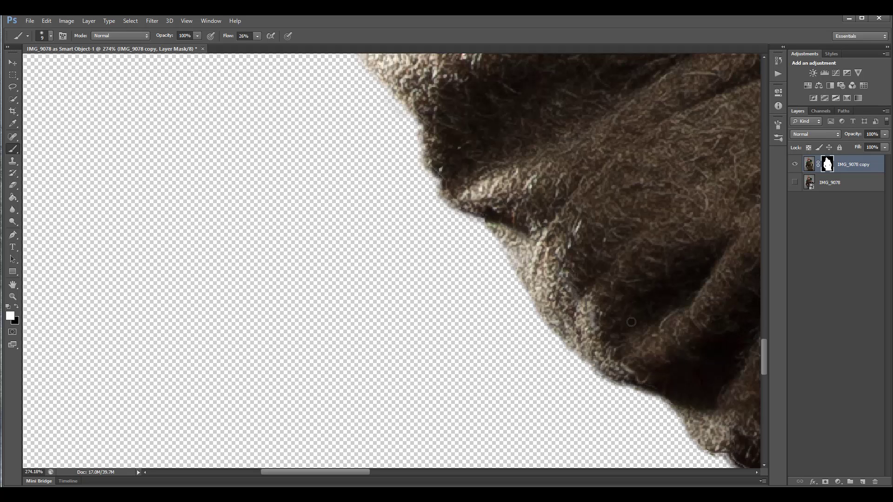
Step: Touch up the mask in white around the small fold on the left forearm's outer edge
drag(511, 249, 519, 257)
drag(498, 228, 490, 225)
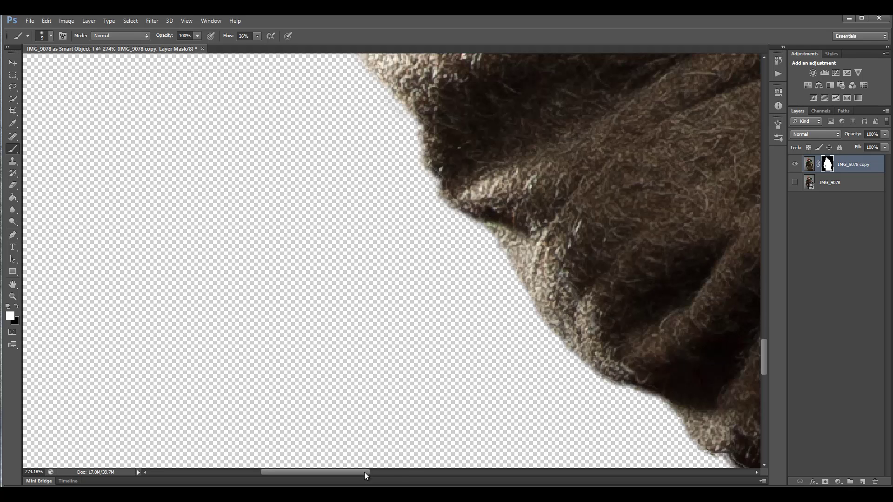
drag(365, 472, 418, 472)
scroll(440, 372, down, 5)
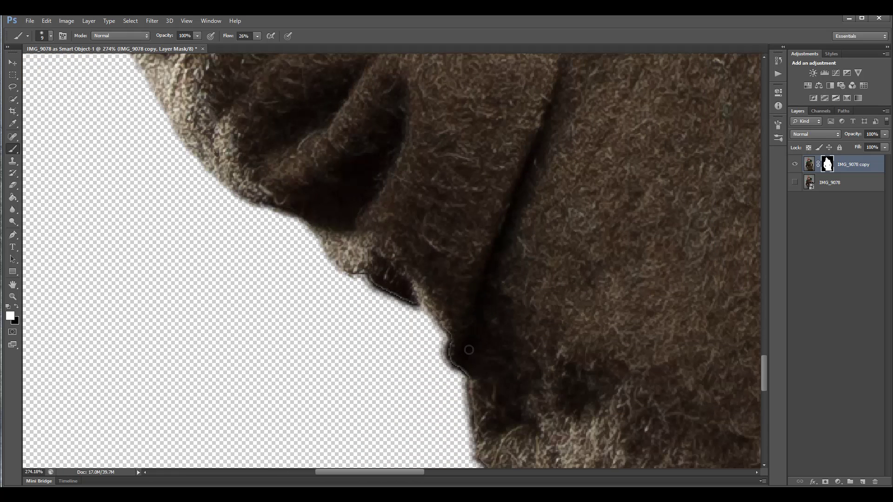
Step: Paint white on the mask along the coat's left edge below the cuff, enlarging the brush to 25 px
key(bracketright)
key(bracketright)
key(bracketright)
key(bracketright)
scroll(496, 433, down, 3)
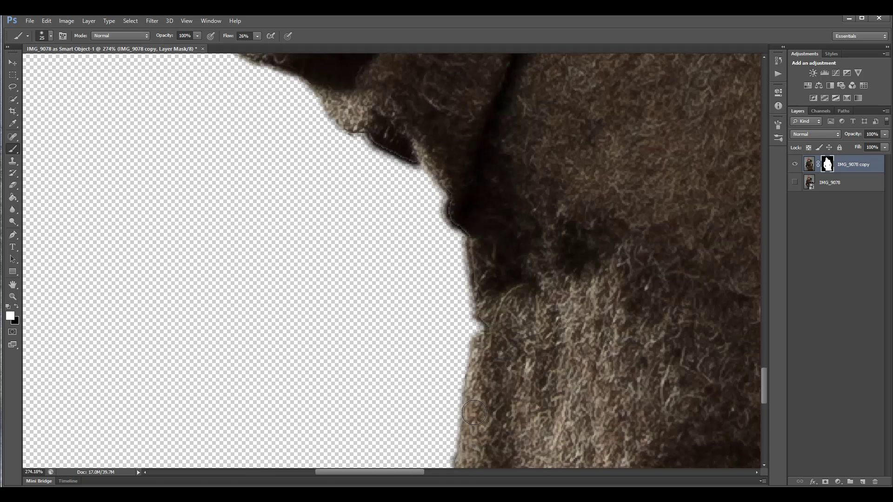
scroll(504, 389, down, 3)
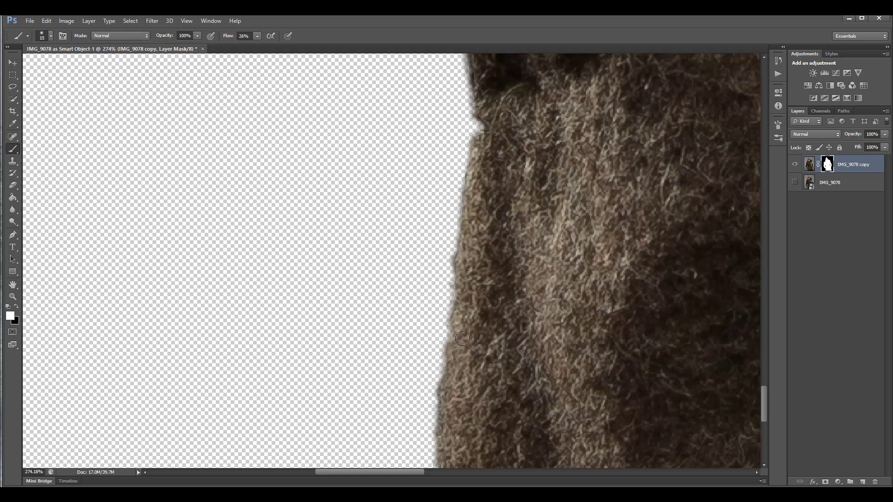
Step: Brush black on the mask with a 9 px brush along the coat skirt's left edge down to the image border
click(16, 307)
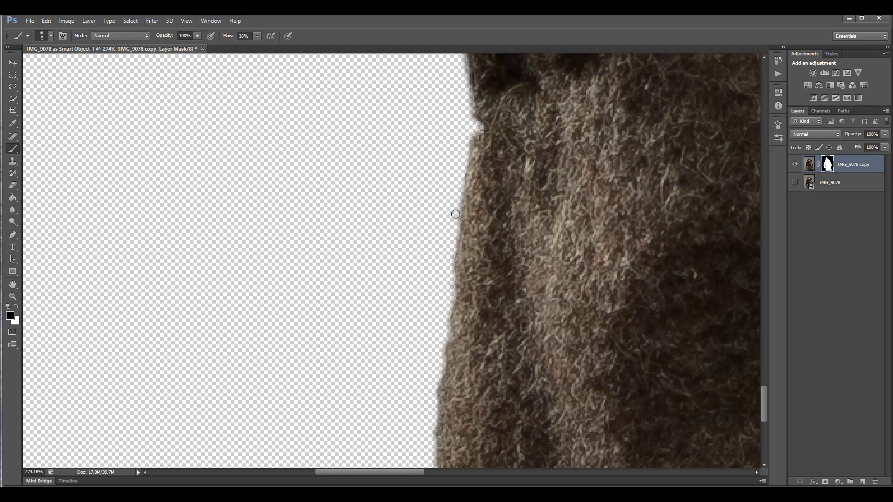
scroll(456, 271, down, 1)
scroll(457, 271, down, 5)
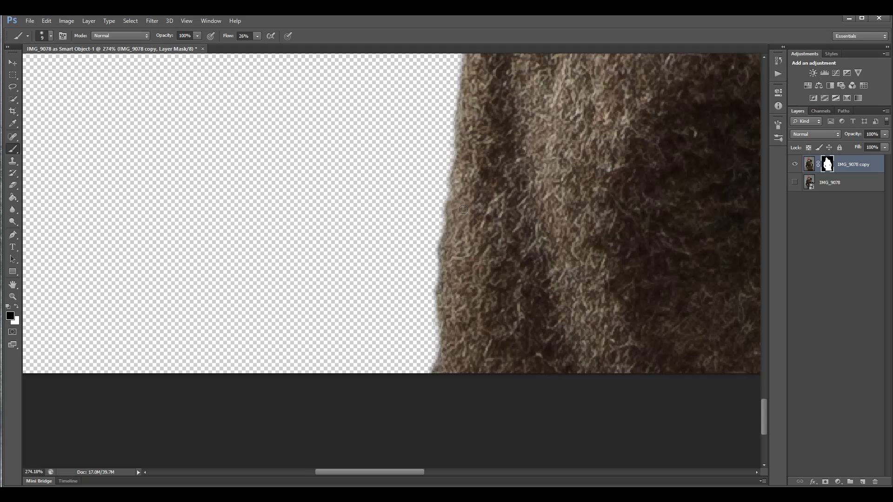
scroll(487, 229, up, 3)
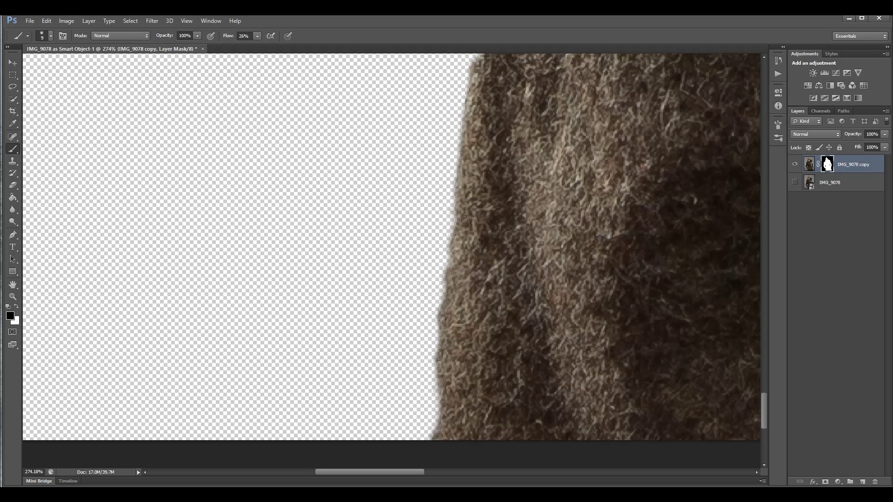
Step: Examine the whole cutout from hat to coat hem for leftover background or missing fabric
scroll(451, 216, down, 5)
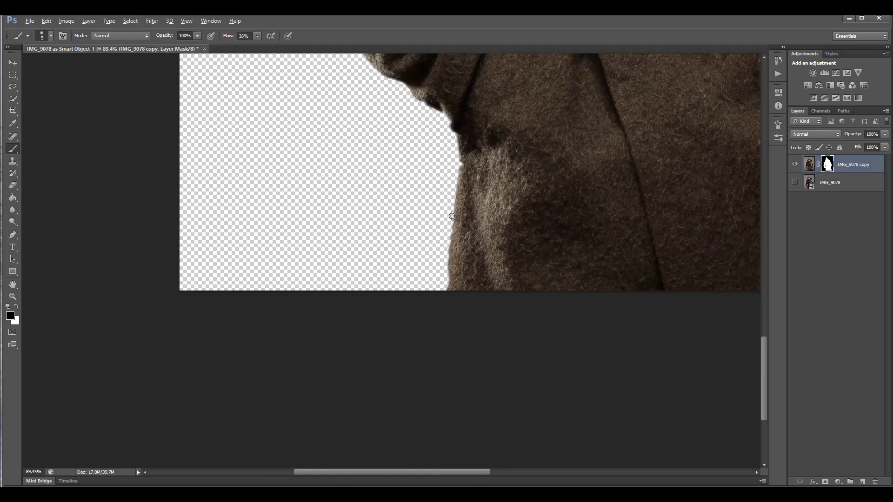
scroll(453, 216, down, 2)
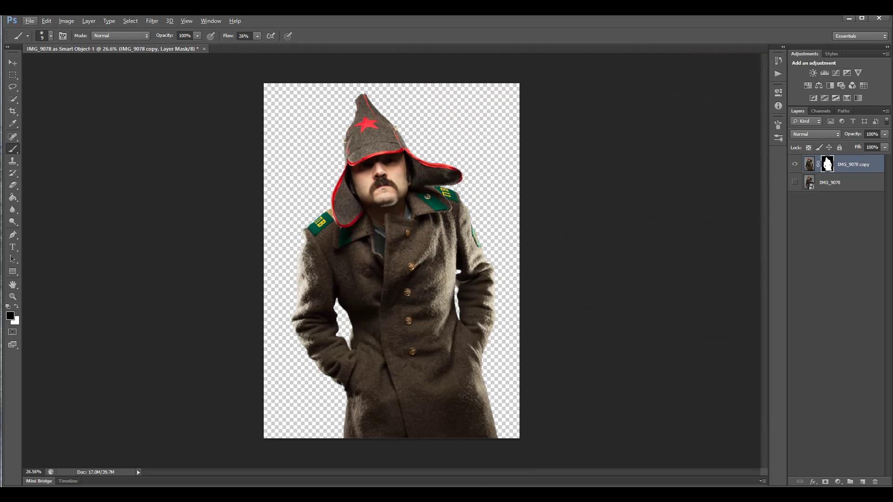
scroll(415, 227, up, 3)
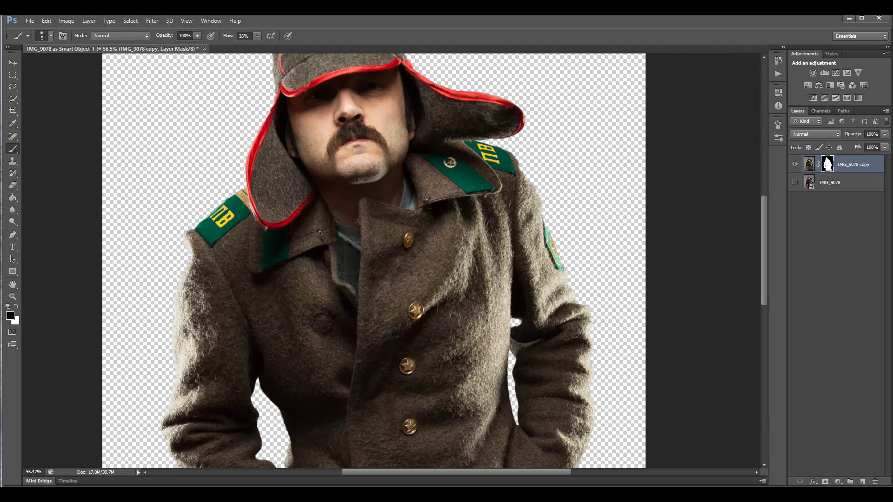
scroll(463, 261, up, 3)
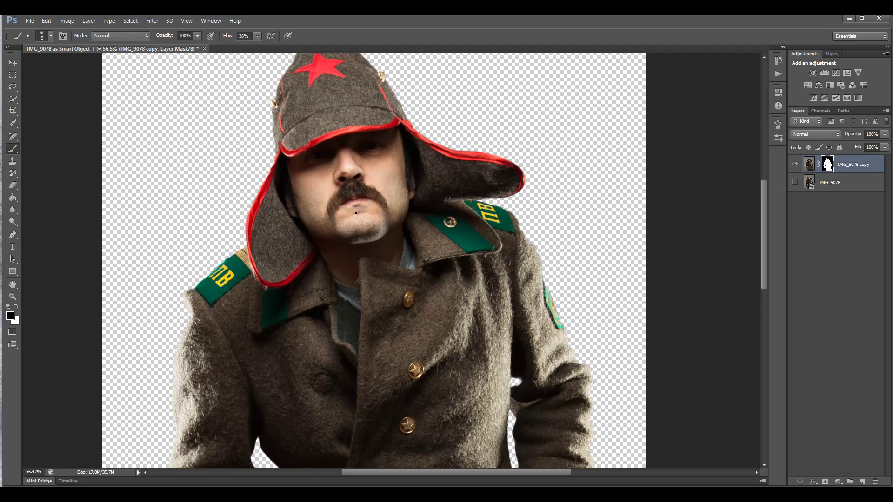
scroll(361, 221, down, 7)
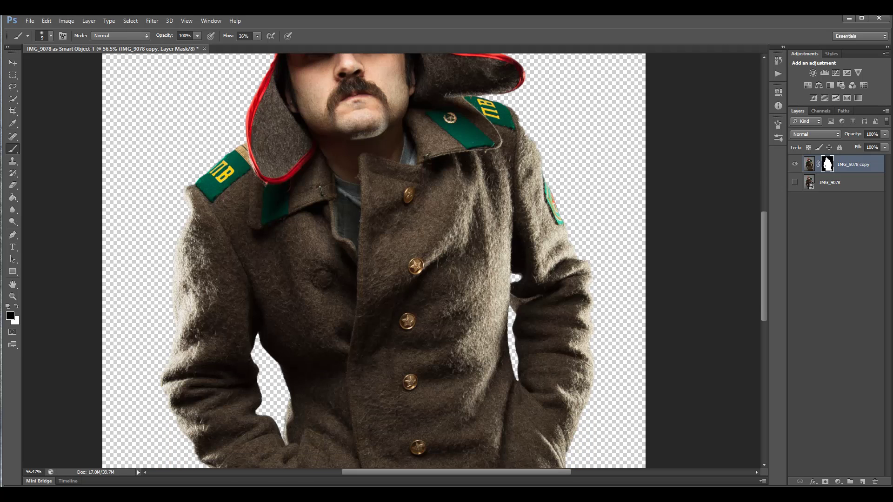
scroll(444, 251, down, 5)
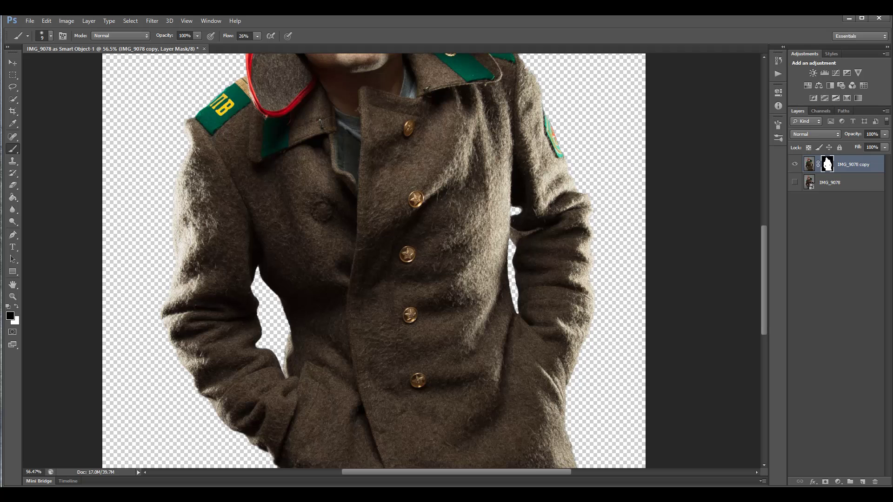
scroll(445, 230, down, 4)
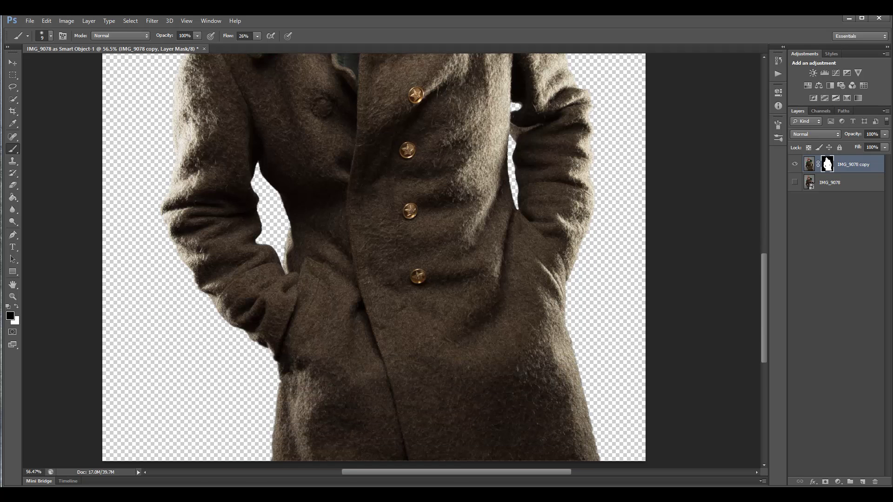
scroll(445, 232, up, 3)
alt+scroll(445, 231, down, 5)
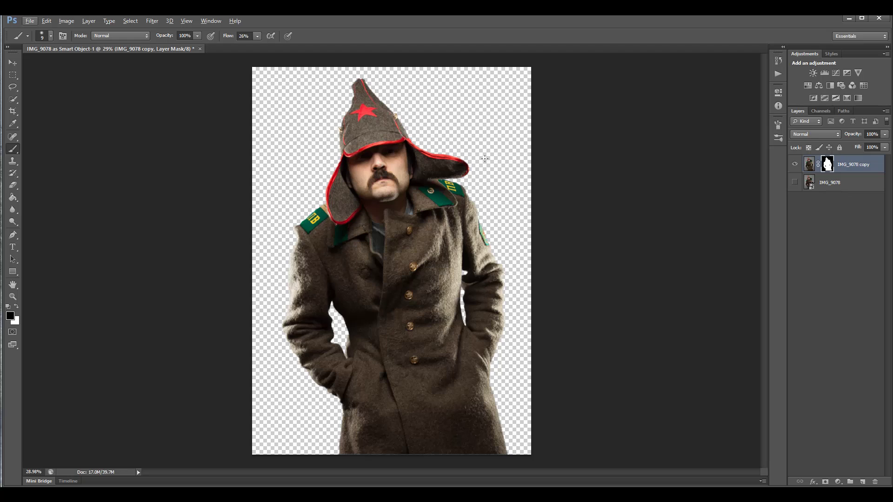
Step: Display the layer mask alone, paint white over the grey specks inside the left elbow, and compare its edge with the image
alt+click(828, 164)
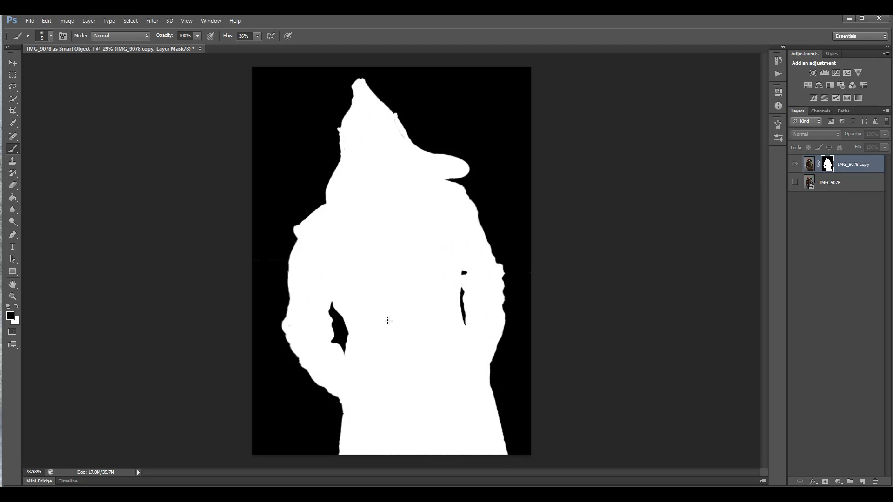
scroll(412, 363, up, 4)
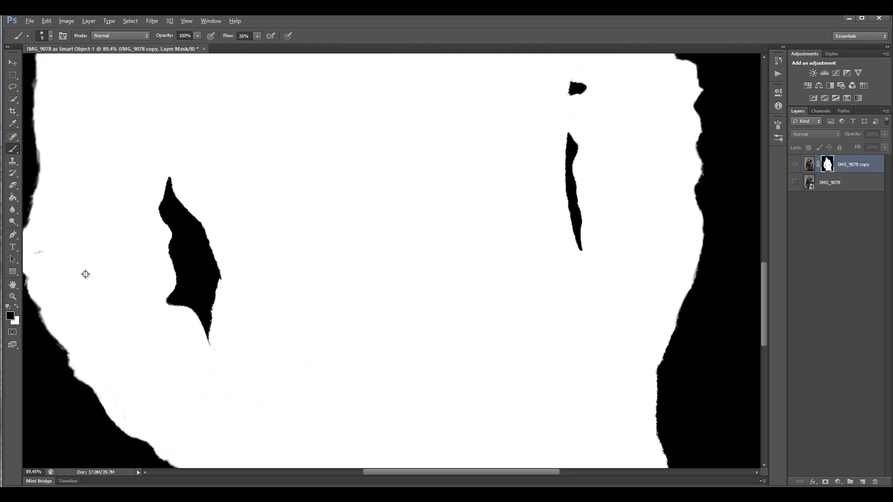
key(alt)
drag(389, 474, 325, 470)
scroll(214, 253, up, 3)
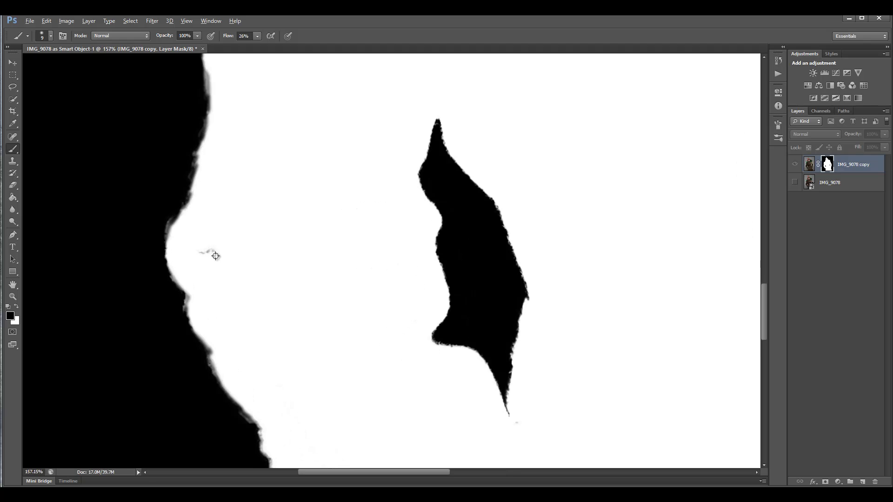
click(17, 306)
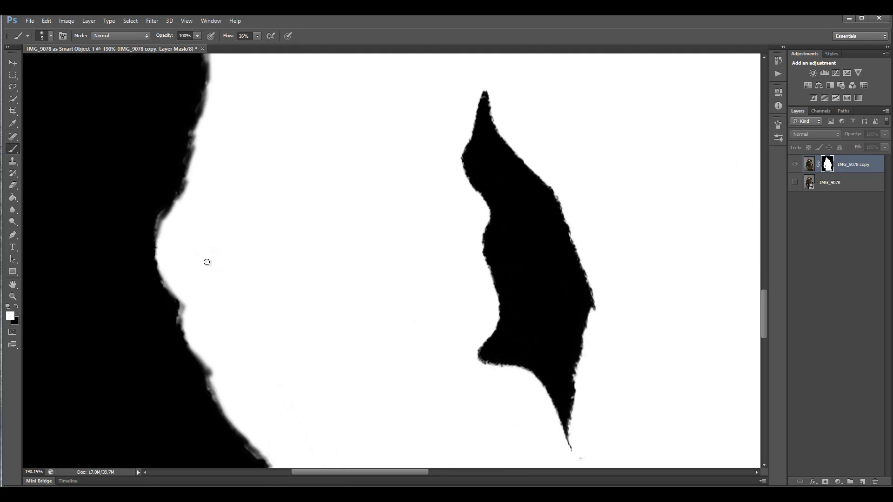
drag(195, 157, 184, 199)
scroll(238, 219, up, 5)
scroll(239, 219, down, 2)
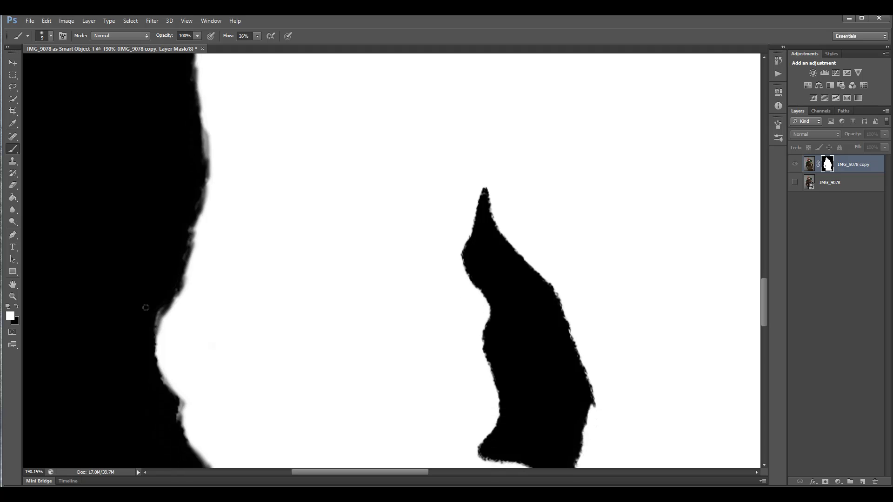
alt+click(828, 163)
alt+click(827, 162)
Step: Paint black over the faint horizontal line left of the sleeve on the mask with a 30 px brush, and return to the image view
click(16, 306)
scroll(326, 273, up, 5)
scroll(326, 274, up, 2)
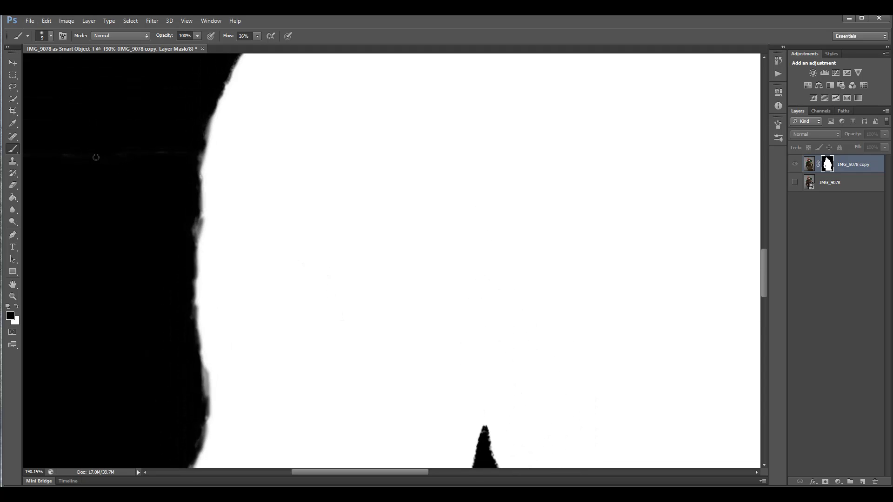
key(bracketright)
key(bracketright)
key(bracketright)
drag(343, 472, 280, 472)
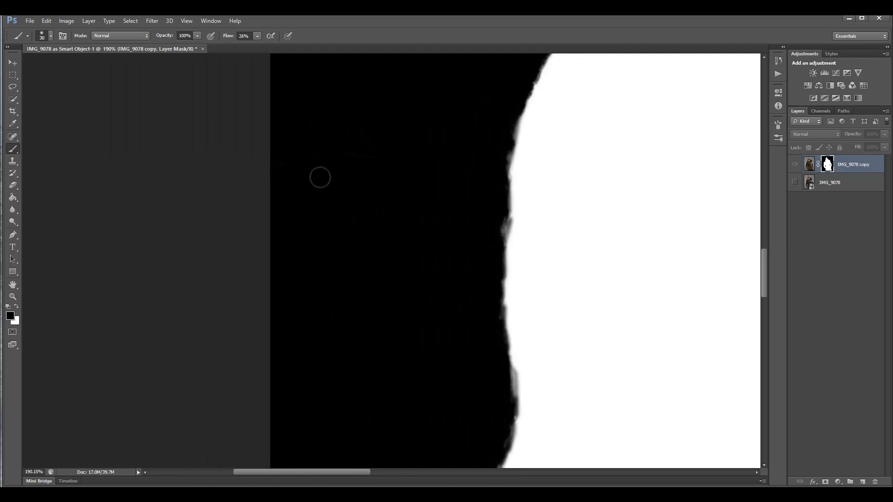
alt+click(828, 166)
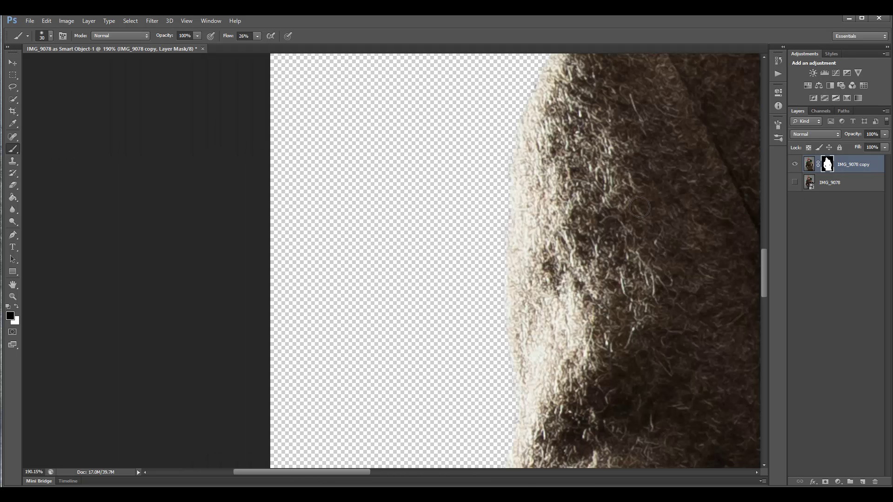
Step: Display the mask alone again and paint white over the grey lines inside both sides of the hat
scroll(425, 313, down, 10)
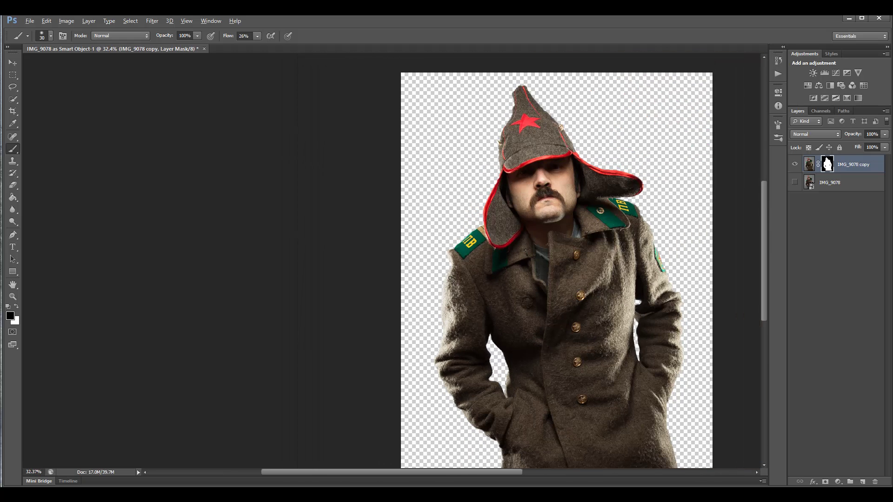
key(alt)
drag(409, 473, 495, 474)
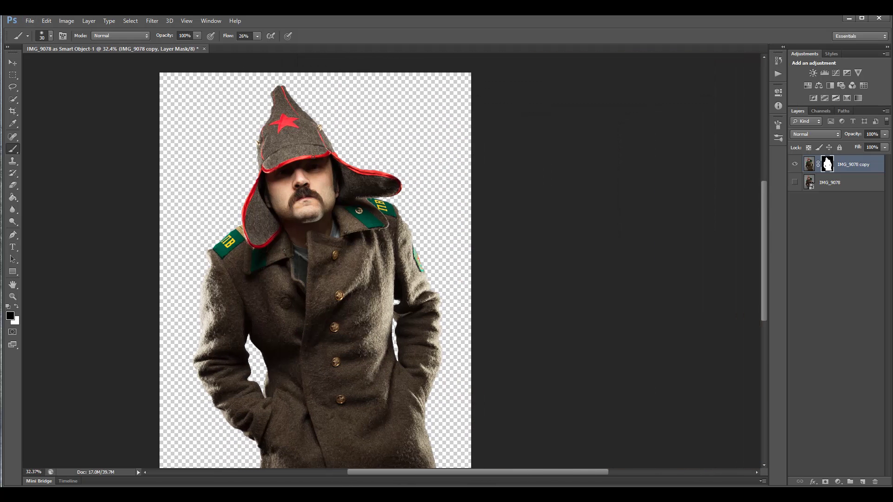
alt+click(827, 164)
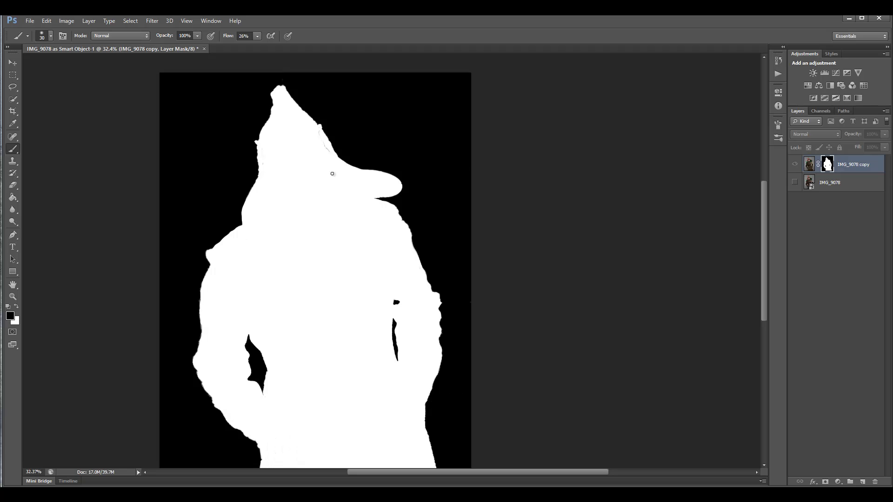
scroll(321, 144, up, 5)
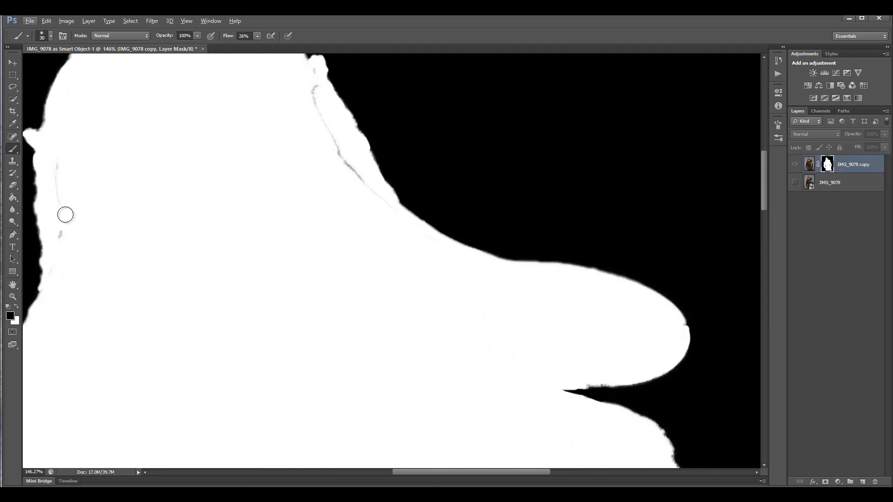
click(17, 307)
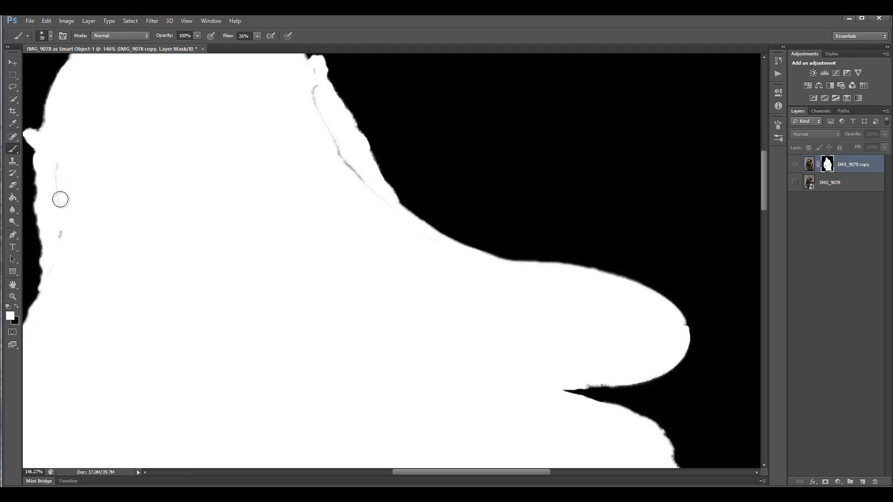
mouse_move(59, 199)
mouse_down()
mouse_move(59, 160)
mouse_move(67, 222)
mouse_up()
mouse_move(326, 131)
mouse_down()
mouse_move(315, 75)
mouse_move(323, 122)
mouse_move(358, 188)
mouse_move(334, 140)
mouse_move(358, 163)
mouse_move(380, 208)
mouse_move(328, 127)
mouse_move(343, 162)
mouse_move(393, 220)
mouse_up()
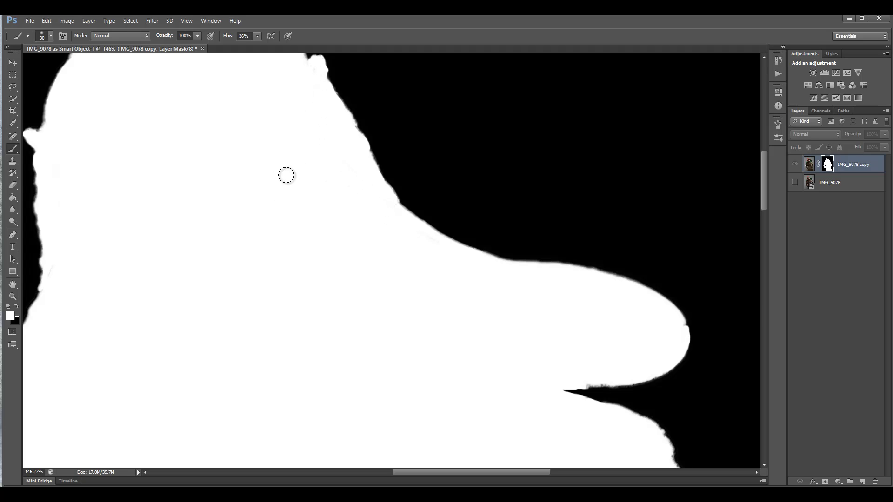
Step: Paint white on the mask over the soft grey area along the right upper sleeve's outer edge
scroll(243, 212, up, 3)
scroll(239, 207, up, 2)
scroll(279, 208, down, 8)
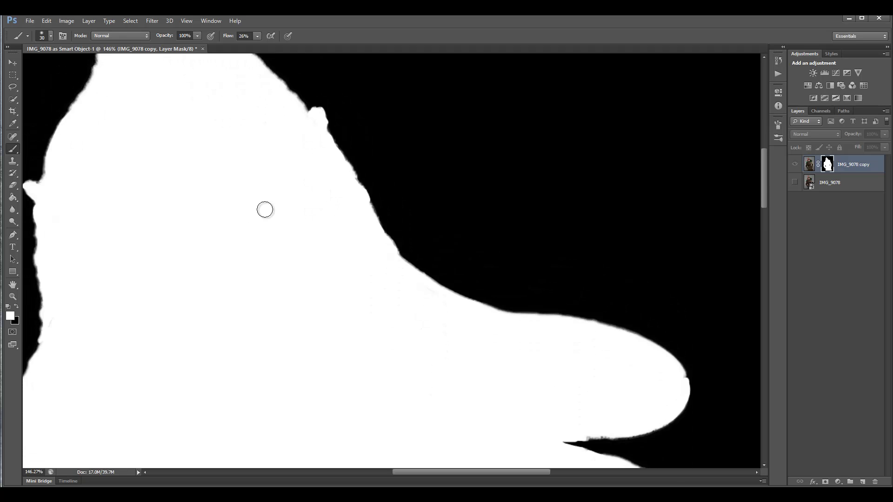
scroll(427, 247, down, 8)
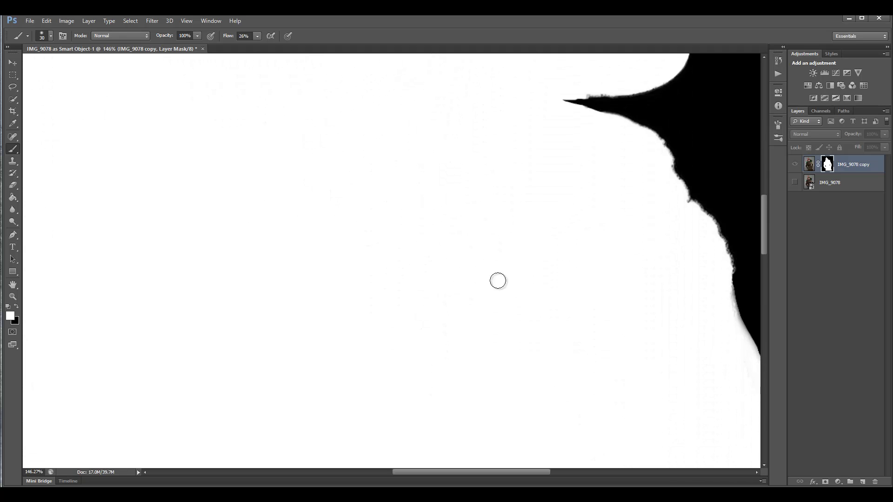
drag(444, 473, 511, 472)
scroll(470, 409, down, 5)
scroll(471, 409, up, 5)
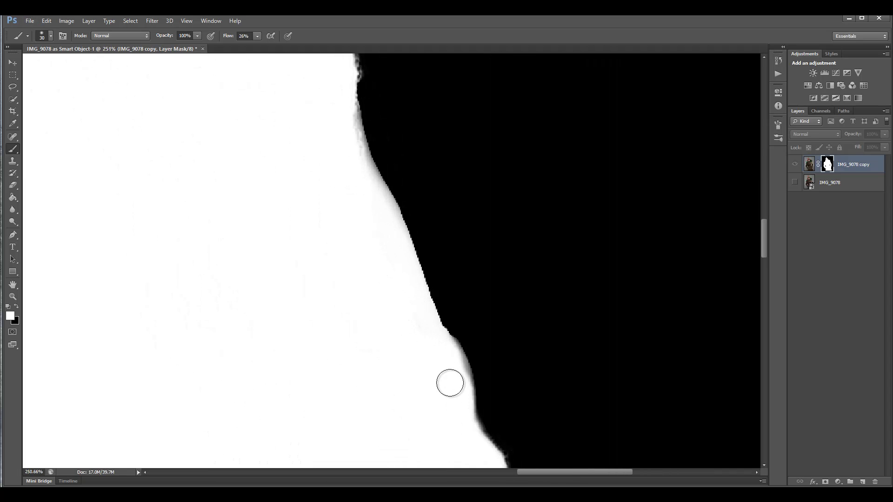
drag(459, 374, 453, 360)
scroll(410, 395, down, 3)
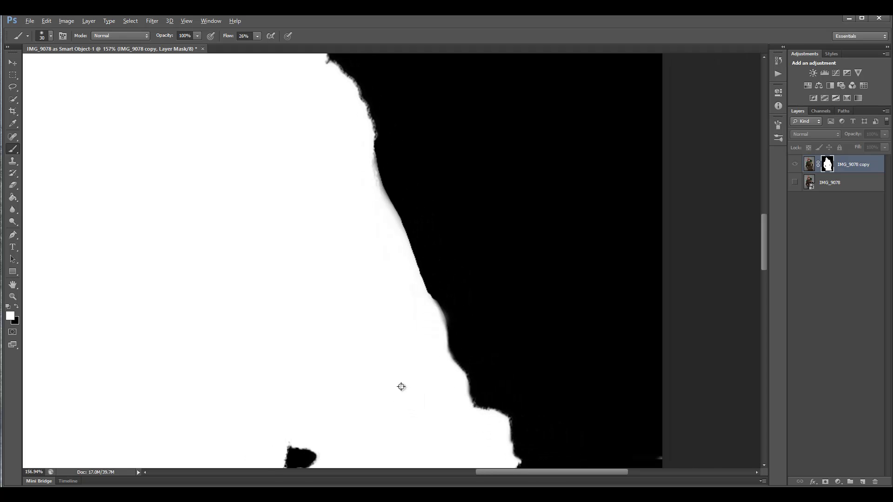
Step: Check the rest of the mask around the right sleeve, arm gaps and coat, and review the full cutout in the image view
scroll(392, 385, down, 8)
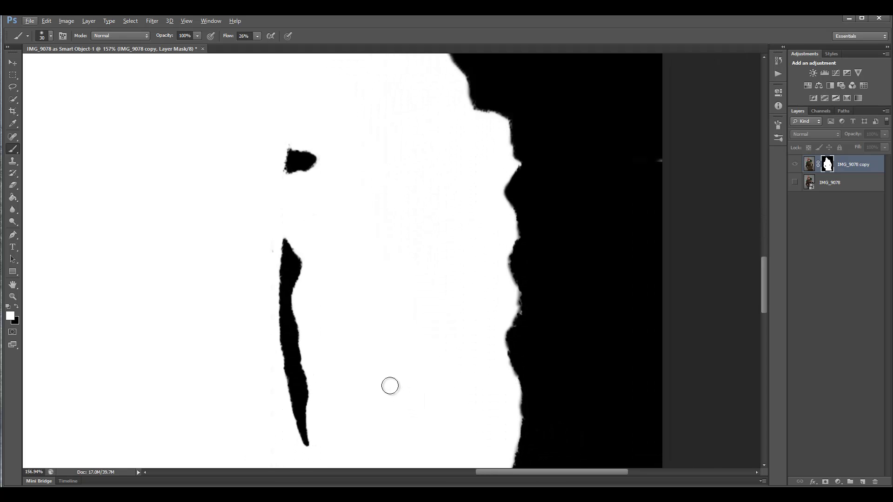
scroll(390, 385, down, 1)
scroll(388, 388, down, 6)
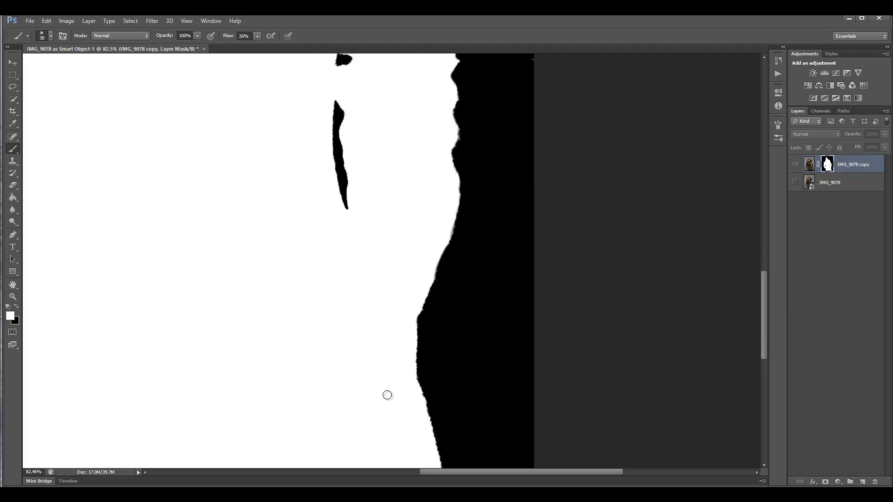
drag(502, 474, 439, 465)
scroll(389, 283, up, 3)
scroll(396, 290, up, 5)
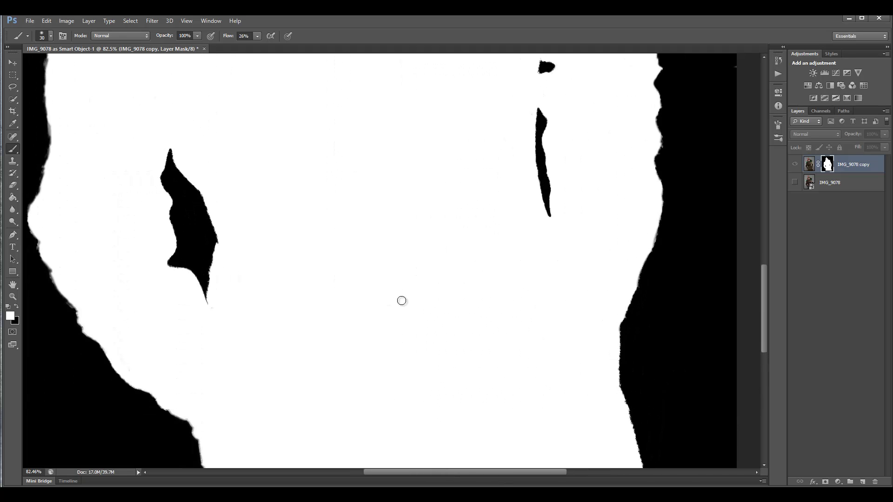
alt+click(828, 166)
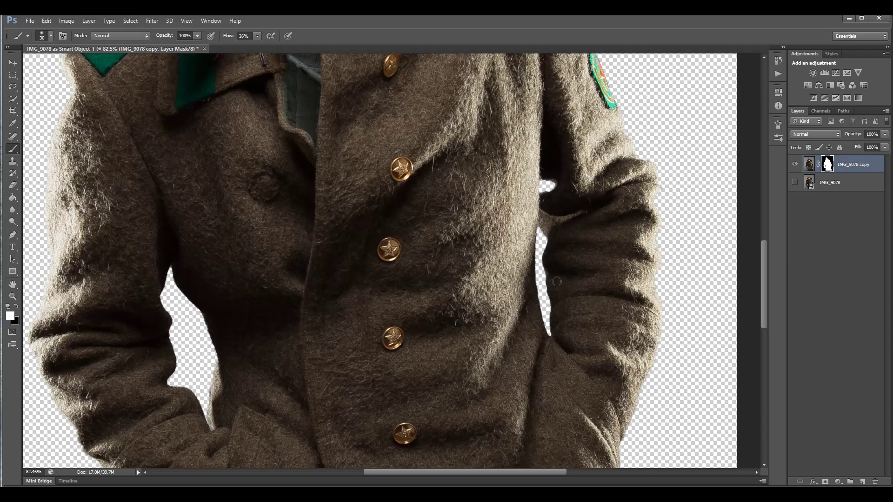
scroll(553, 283, up, 3)
scroll(514, 290, down, 3)
scroll(514, 291, down, 4)
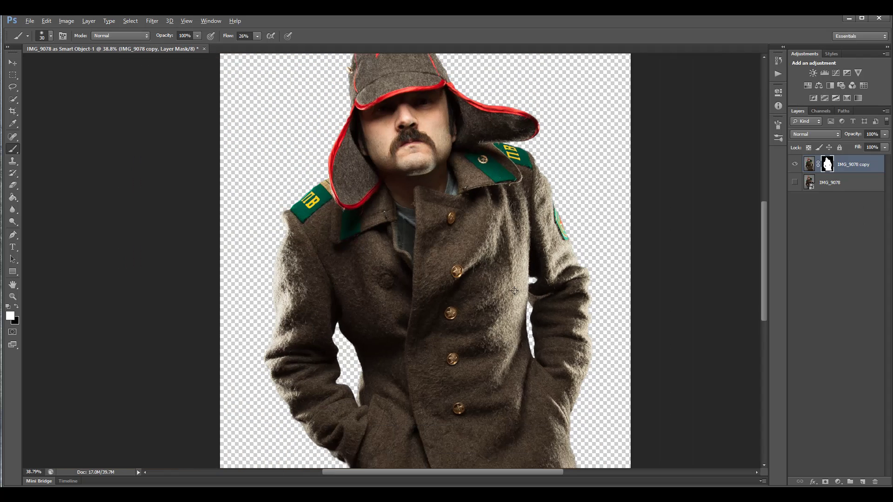
key(alt)
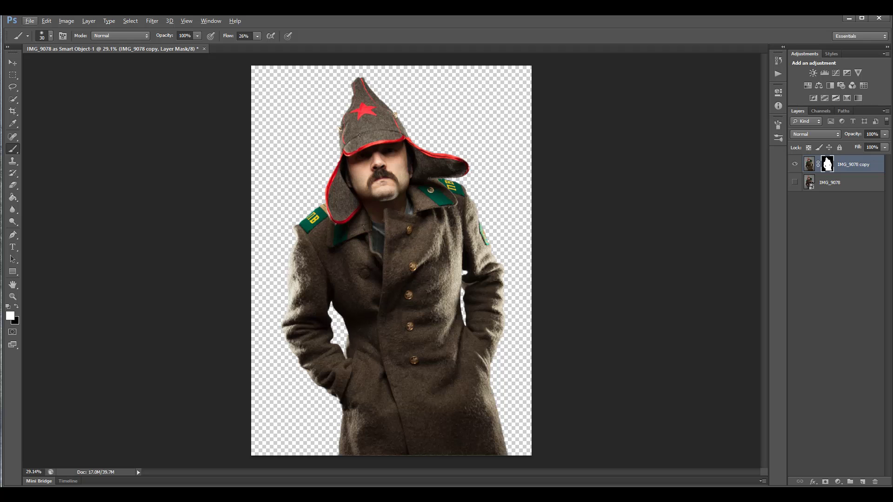